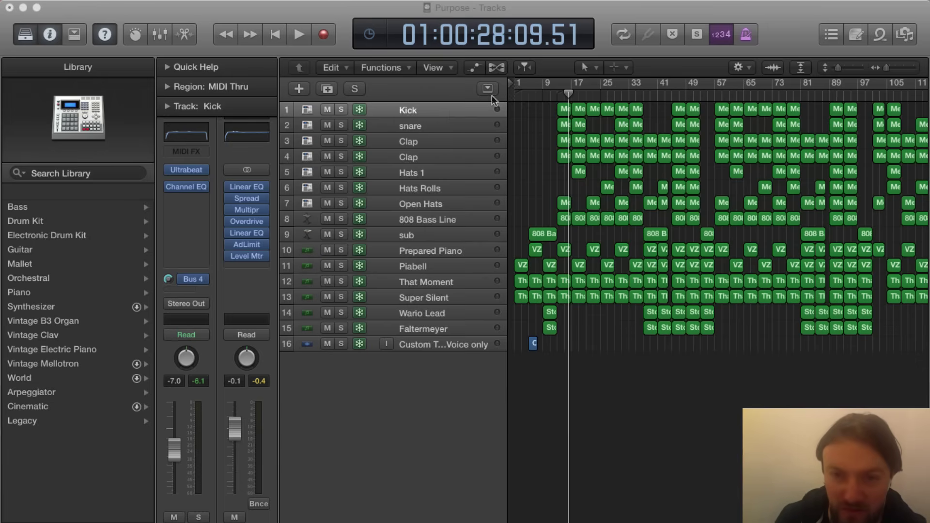
Step: Play the full arrangement from the start, skip ahead to around bar 31, and stop playback
{"action": "left_click", "coordinate": [513, 94]}
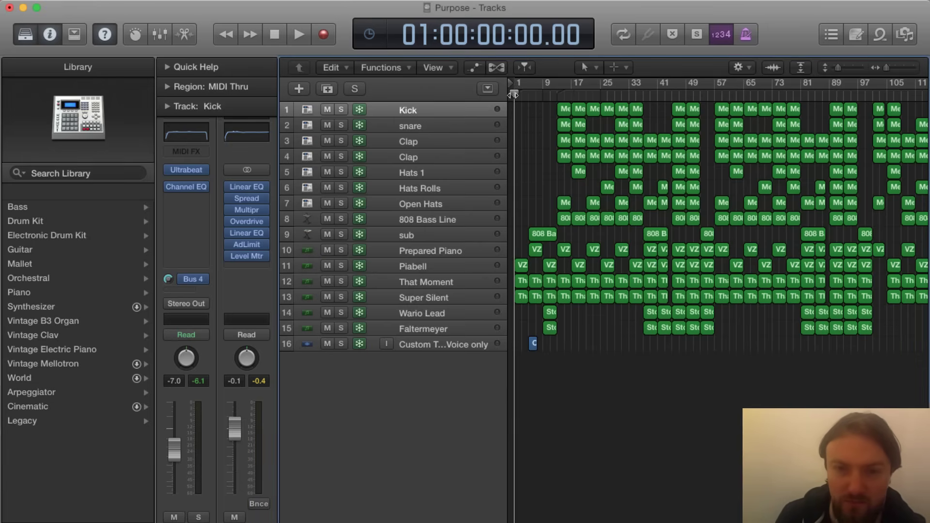
{"action": "key", "text": "space"}
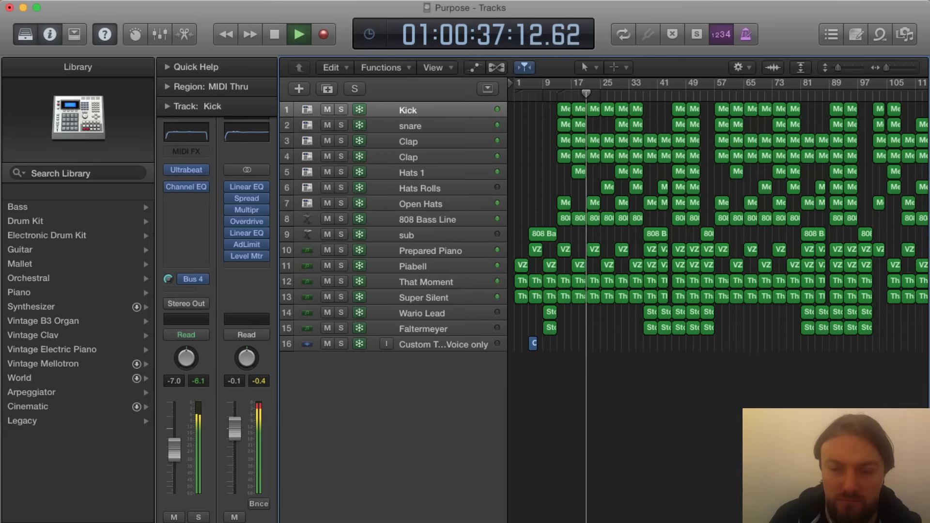
{"action": "left_click", "coordinate": [626, 96]}
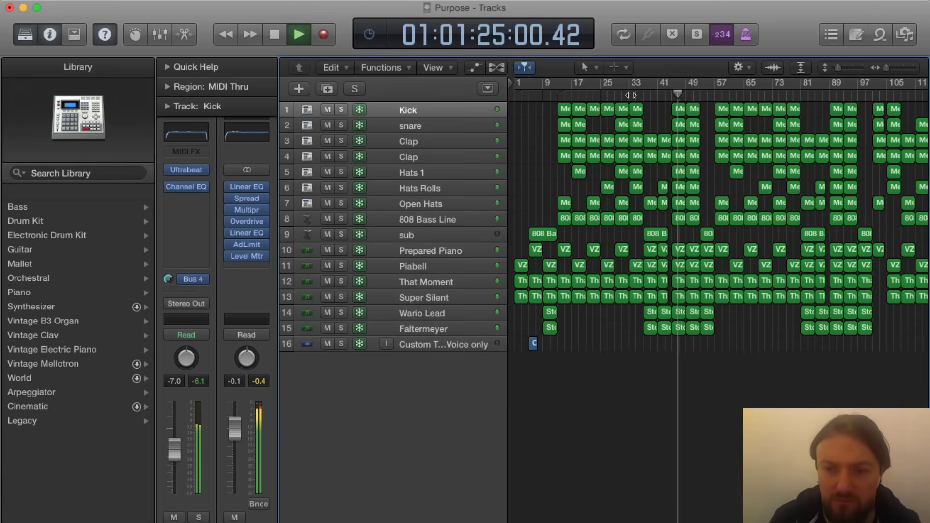
{"action": "key", "text": "space"}
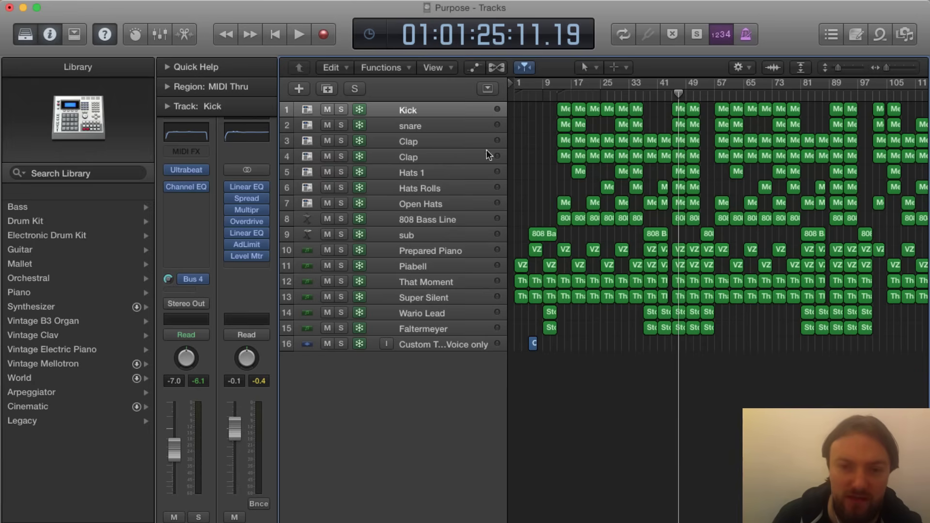
Step: Solo the Piabell, That Moment and Super Silent tracks and select Piabell to show its channel strip
{"action": "left_click", "coordinate": [341, 265]}
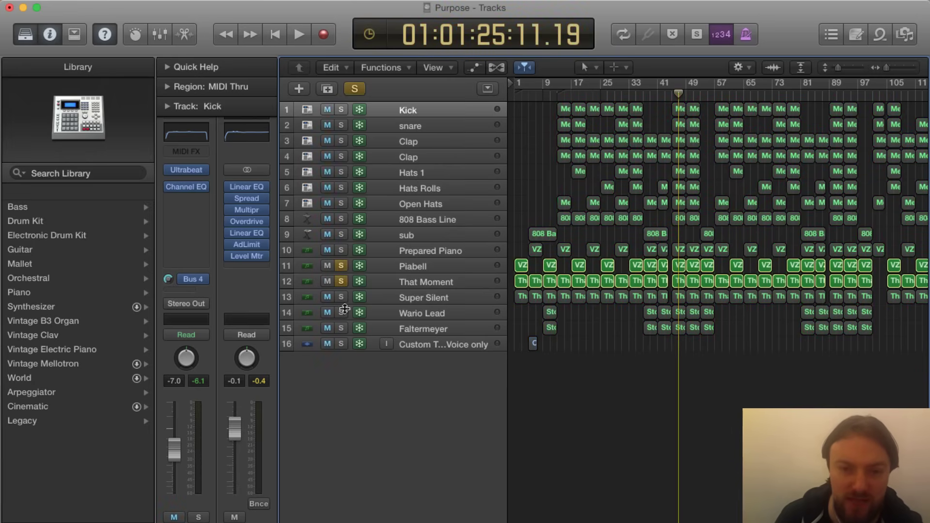
{"action": "left_click", "coordinate": [341, 296]}
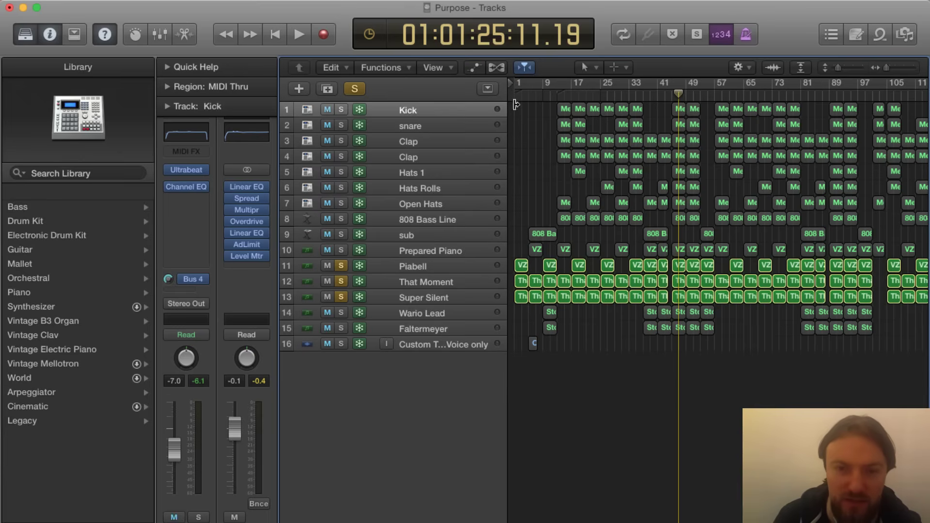
{"action": "left_click", "coordinate": [447, 267]}
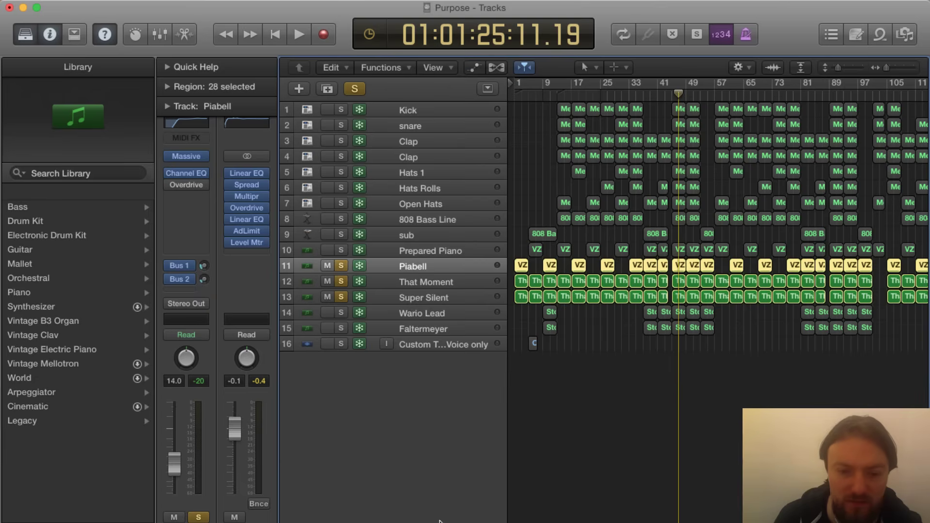
{"action": "scroll", "coordinate": [203, 291], "scroll_direction": "up", "scroll_amount": 2}
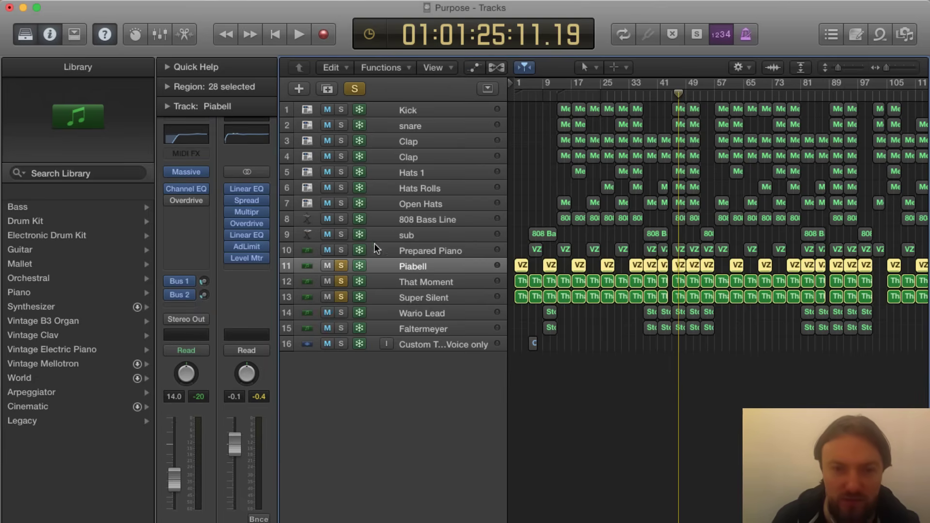
Step: Take Super Silent and That Moment out of solo and listen to Piabell alone from the start of the project
{"action": "left_click", "coordinate": [340, 296]}
{"action": "left_click", "coordinate": [341, 281]}
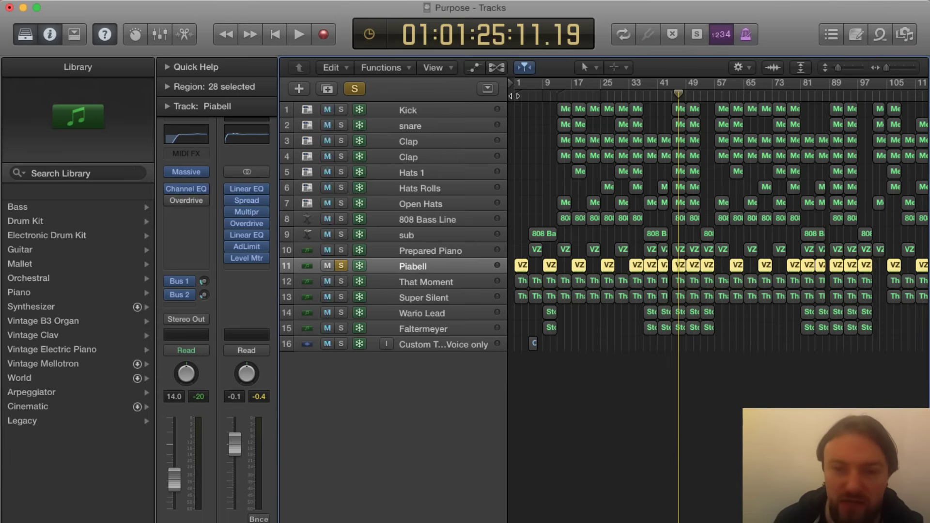
{"action": "key", "text": "Return"}
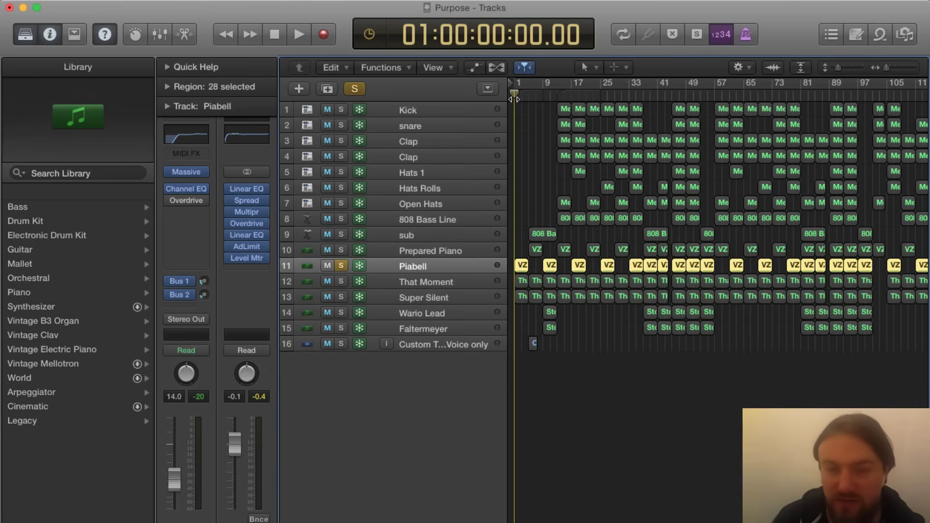
{"action": "key", "text": "space"}
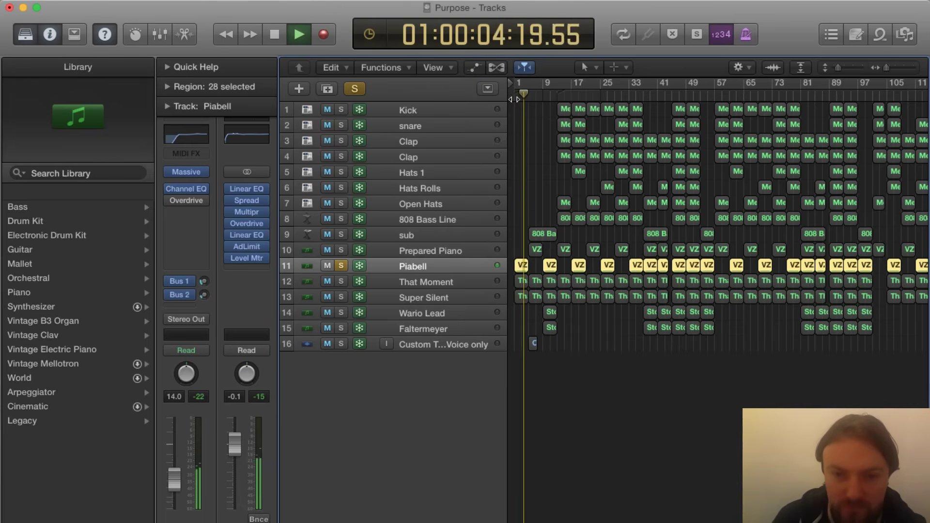
{"action": "key", "text": "space"}
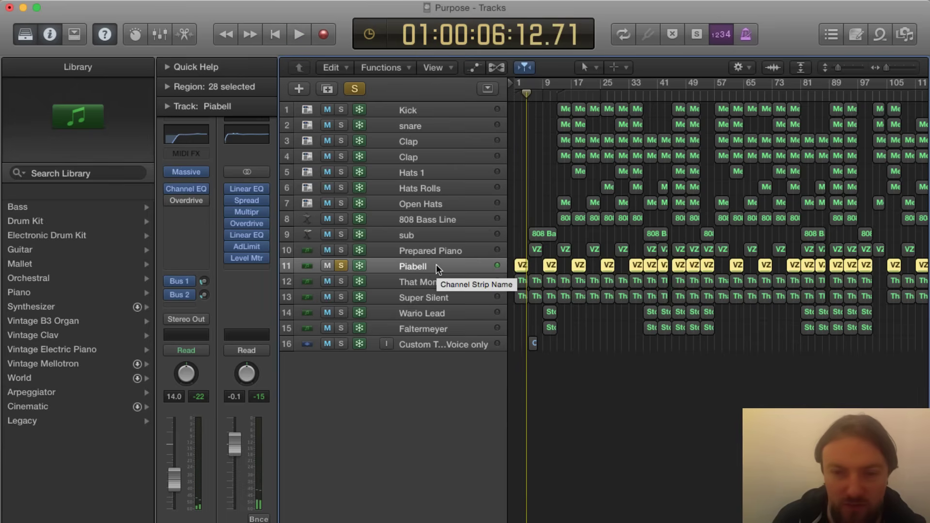
Step: Show the first Piabell region in the Piano Roll with all its notes in view
{"action": "double_click", "coordinate": [519, 266]}
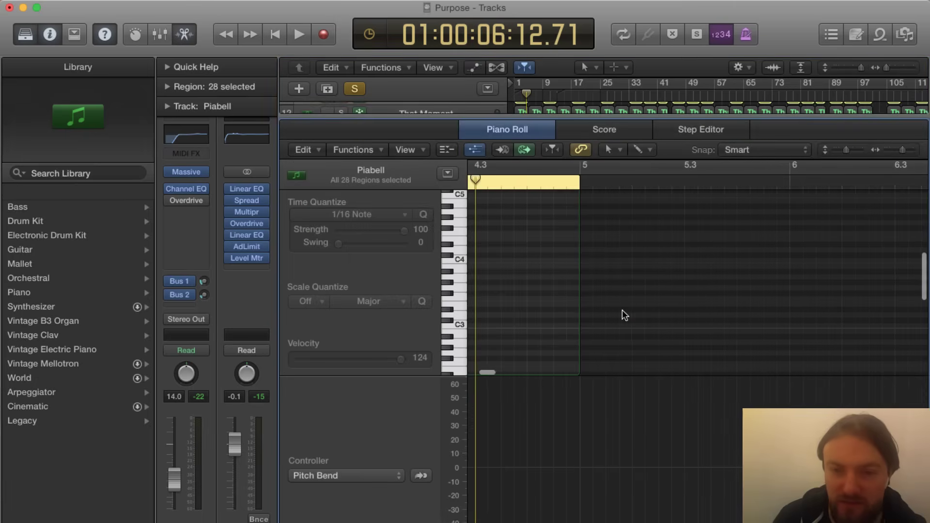
{"action": "scroll", "coordinate": [622, 310], "scroll_direction": "left", "scroll_amount": 10}
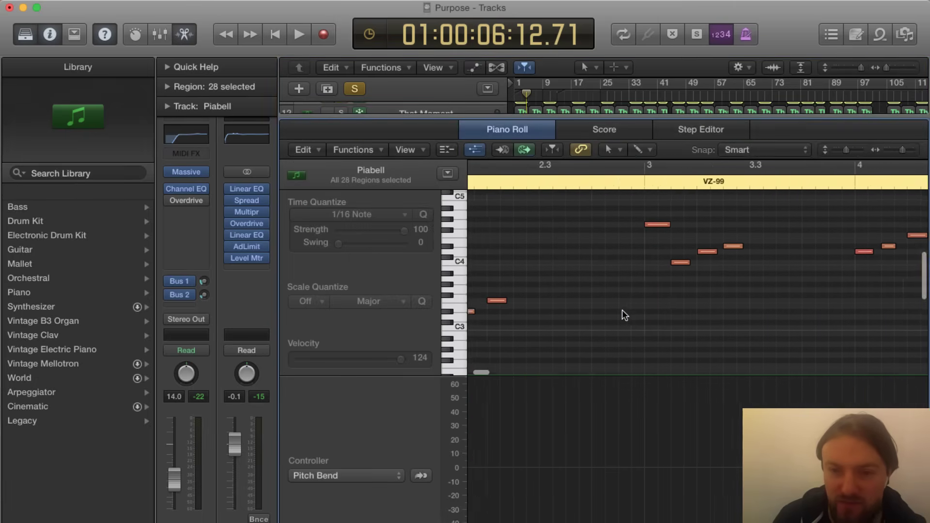
{"action": "key", "text": "z"}
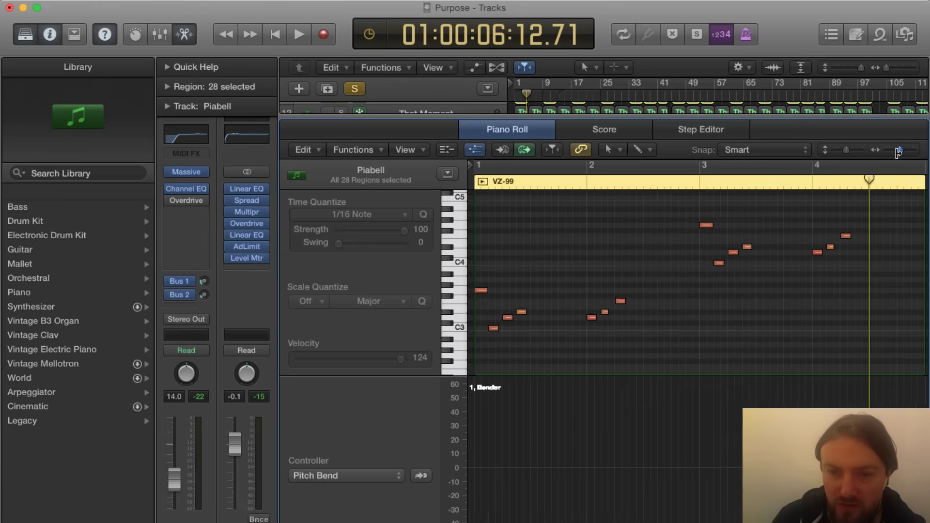
Step: Set the cycle range from bar 1 to bar 9, keep Piabell frozen, and play the looped riff
{"action": "key", "text": "space"}
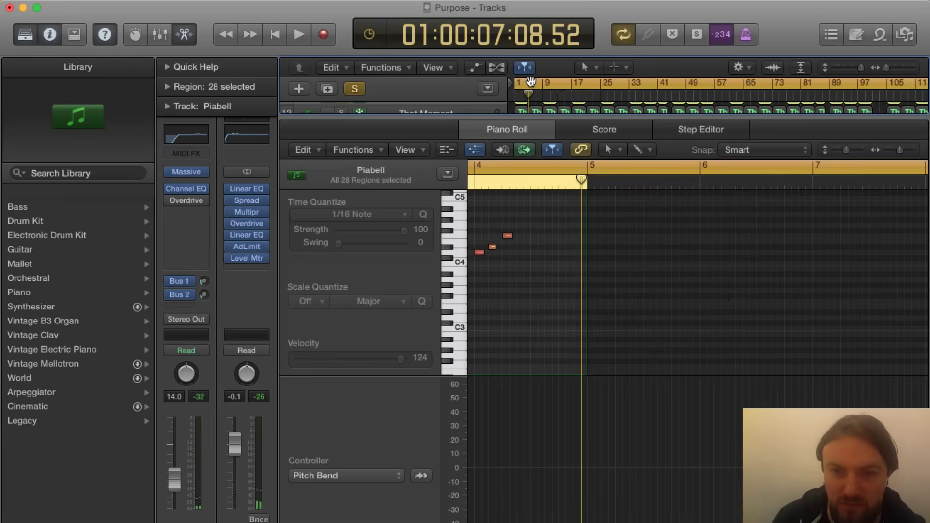
{"action": "left_click", "coordinate": [513, 87]}
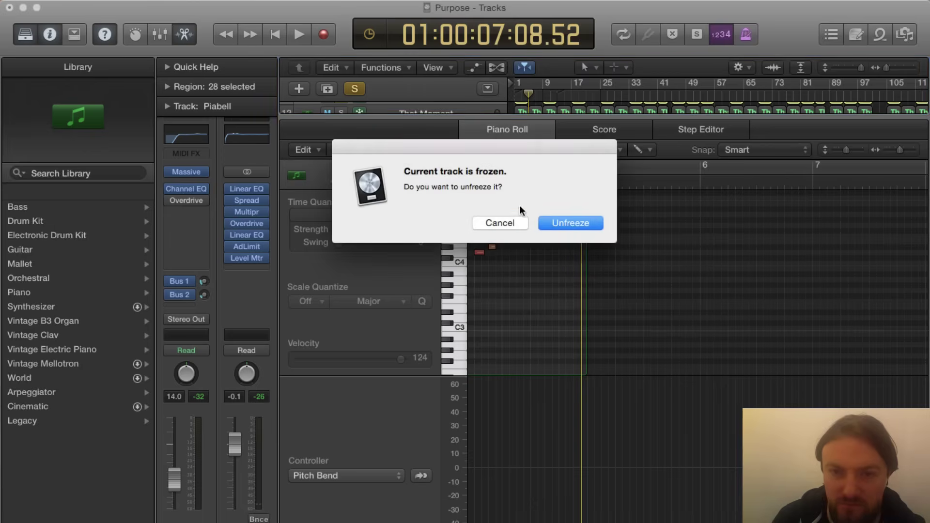
{"action": "left_click", "coordinate": [517, 221]}
{"action": "left_click_drag", "start_coordinate": [517, 83], "coordinate": [540, 83]}
{"action": "key", "text": "space"}
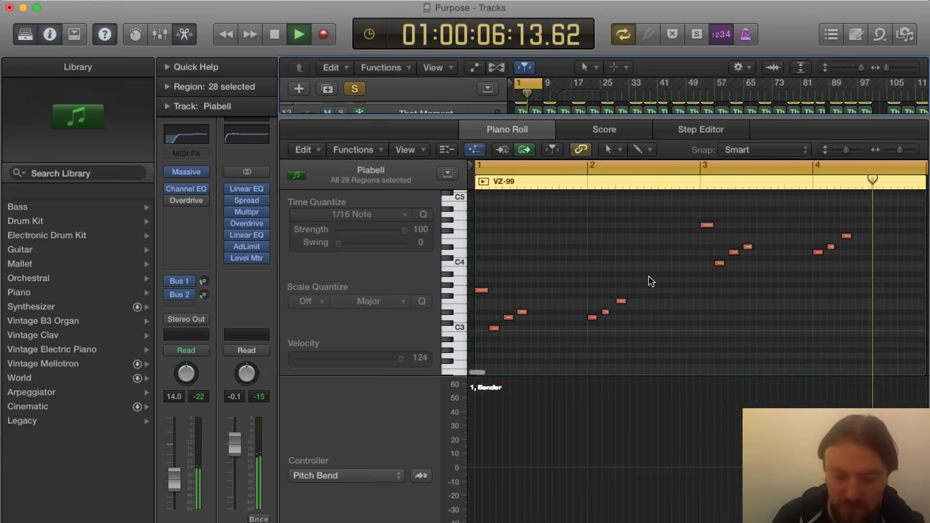
{"action": "key", "text": "space"}
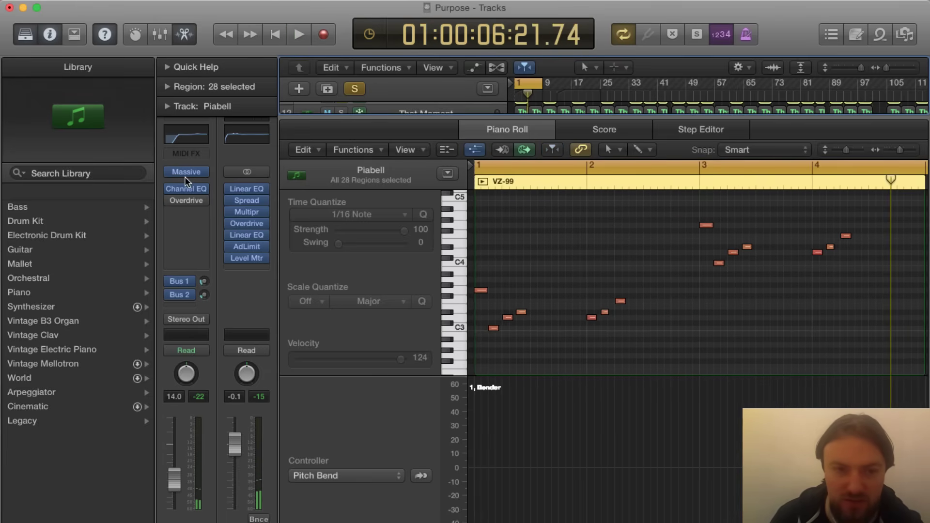
Step: Examine the Channel EQ curve on the Piabell track, then close the plug-in window
{"action": "left_click", "coordinate": [190, 140]}
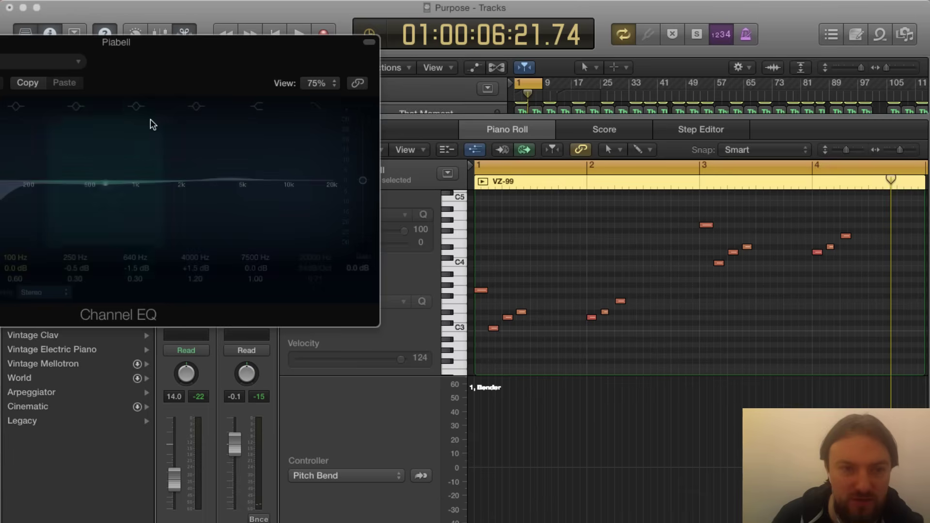
{"action": "left_click_drag", "start_coordinate": [239, 98], "coordinate": [501, 163]}
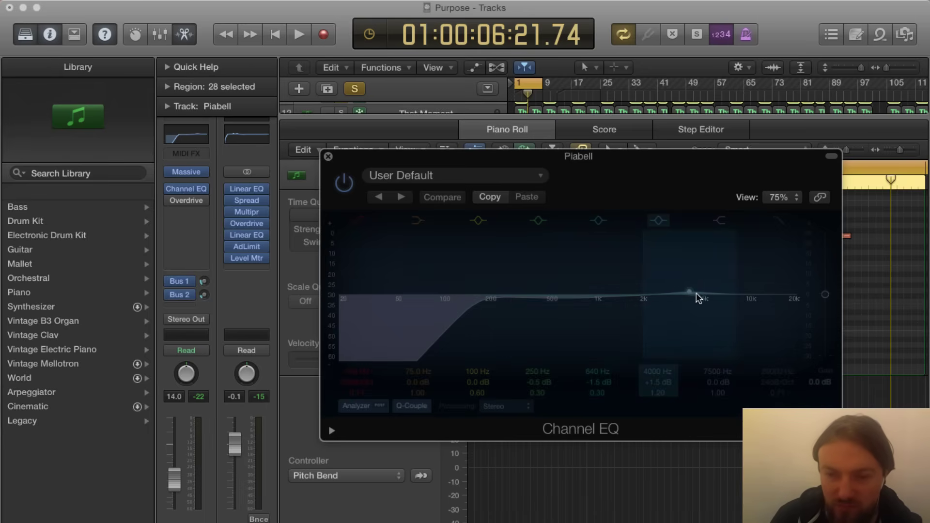
{"action": "left_click", "coordinate": [328, 158]}
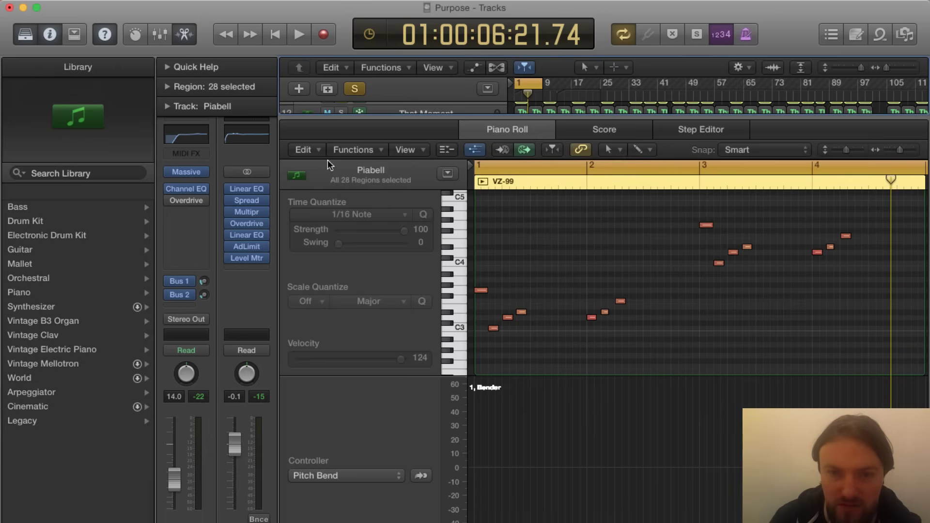
Step: Play the Piabell loop while following its notes in the Piano Roll, then return to the full track list and stop playback
{"action": "key", "text": "space"}
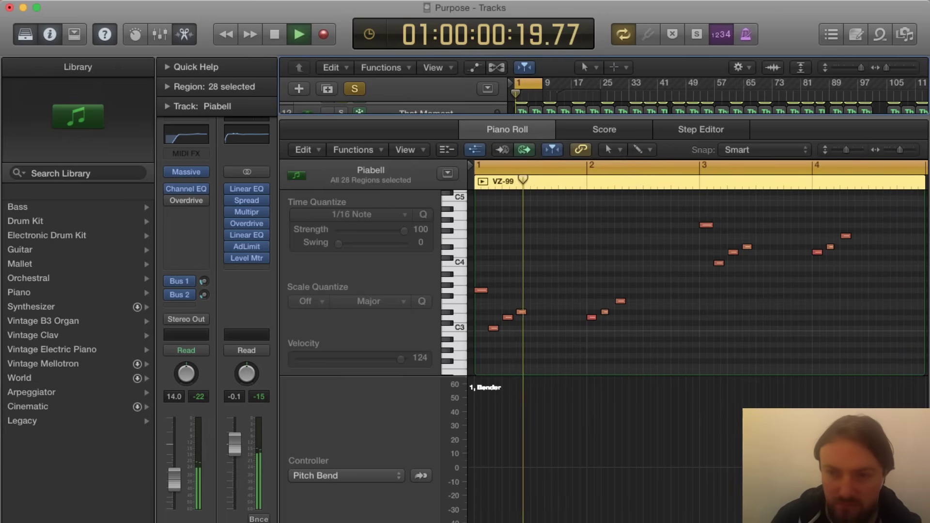
{"action": "left_click_drag", "start_coordinate": [902, 150], "coordinate": [900, 151]}
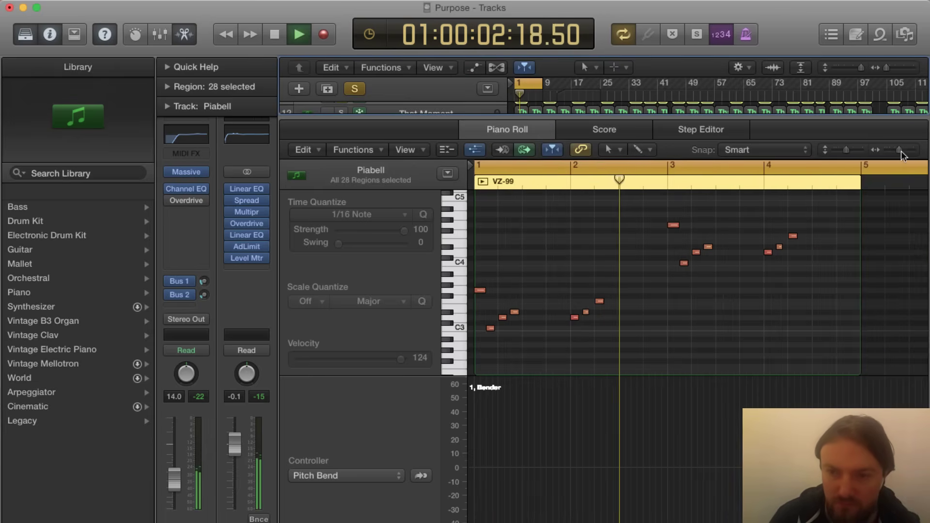
{"action": "key", "text": "x"}
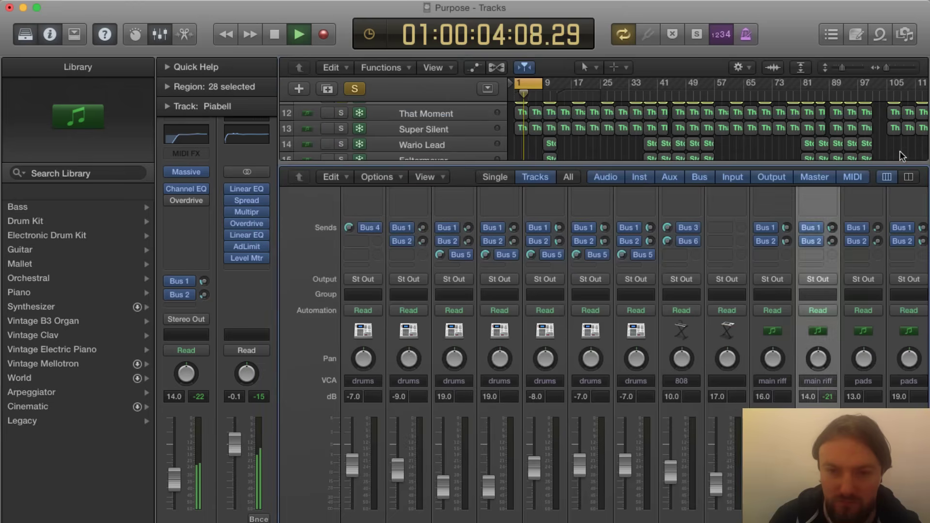
{"action": "key", "text": "x"}
{"action": "key", "text": "space"}
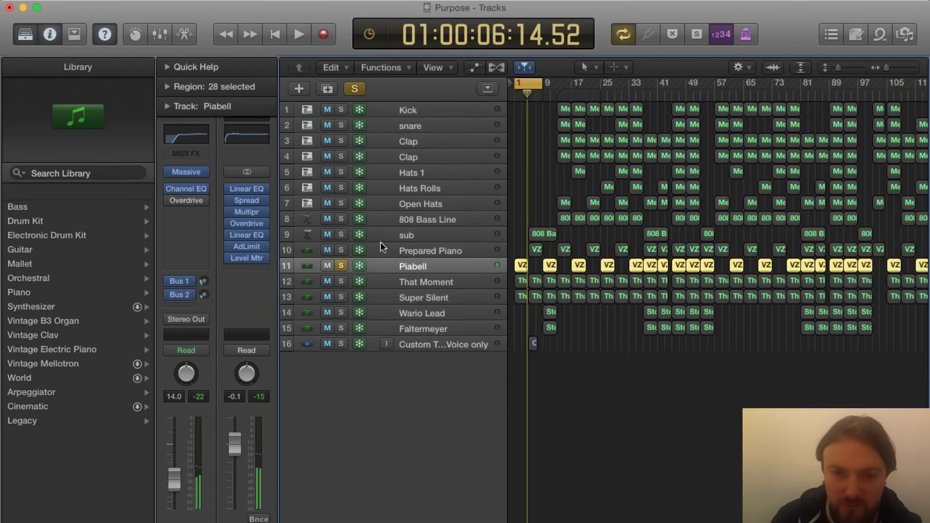
Step: Solo That Moment instead of Piabell, select its track, and play a short part of it
{"action": "left_click", "coordinate": [344, 282]}
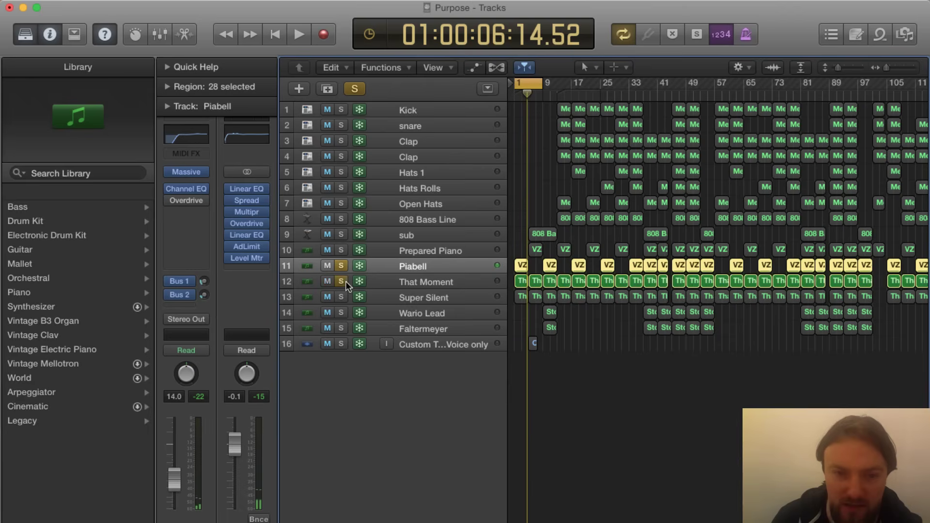
{"action": "left_click", "coordinate": [342, 265]}
{"action": "left_click", "coordinate": [432, 280]}
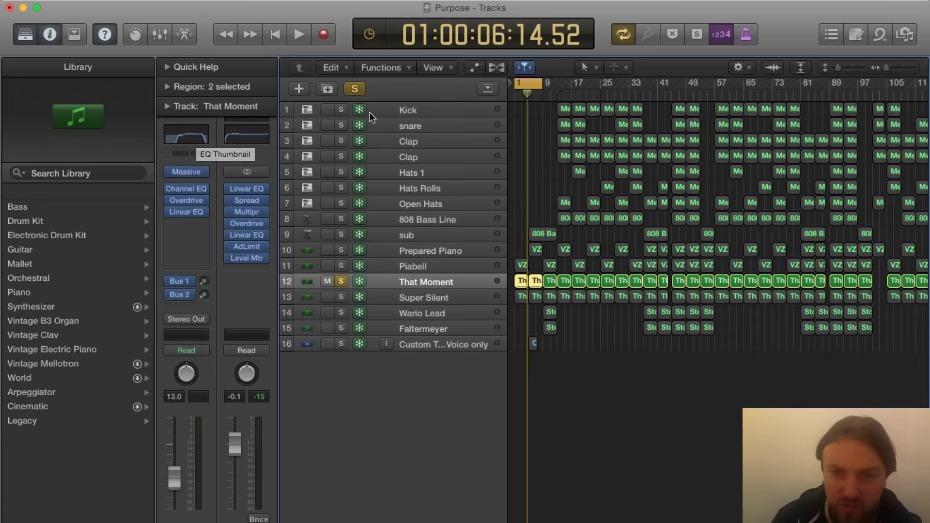
{"action": "key", "text": "space"}
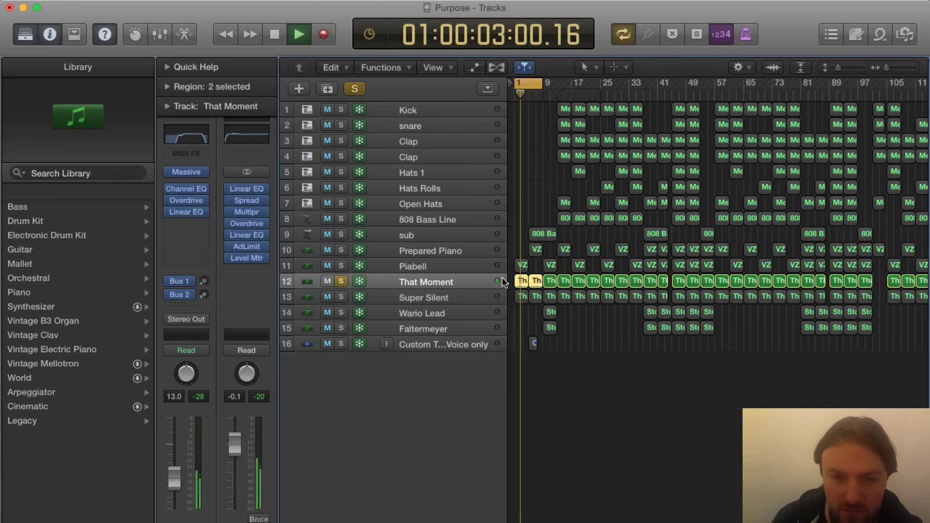
{"action": "key", "text": "space"}
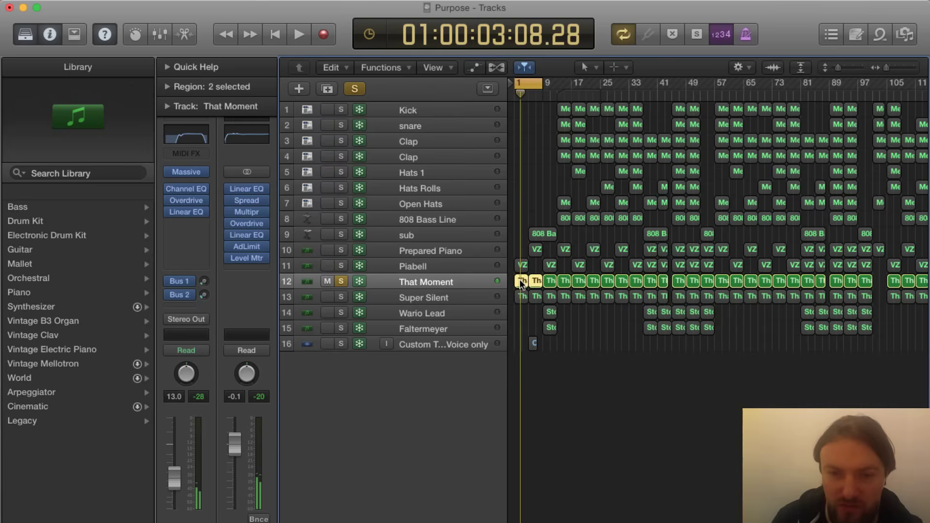
Step: Show both That Moment regions in the Piano Roll, play the loop, and select the C3 notes
{"action": "double_click", "coordinate": [521, 283]}
{"action": "left_click", "coordinate": [895, 152]}
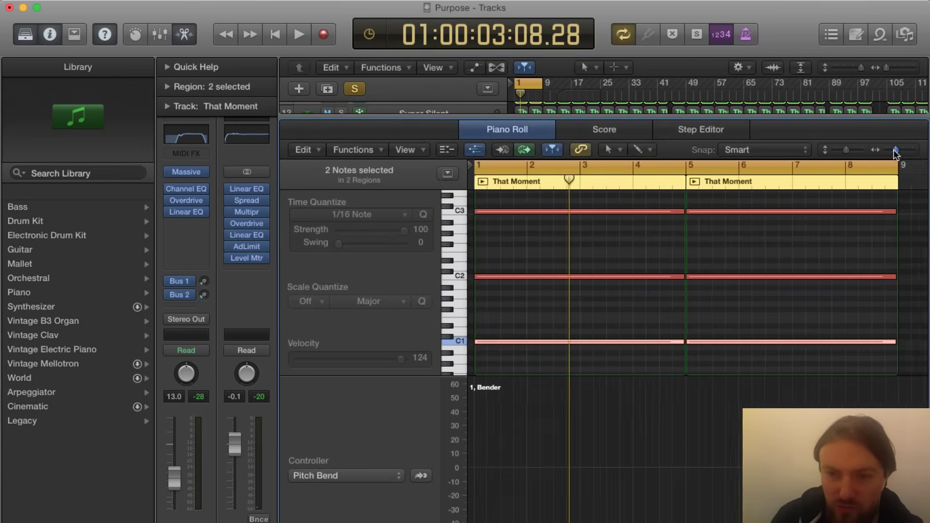
{"action": "left_click_drag", "start_coordinate": [894, 150], "coordinate": [893, 150]}
{"action": "key", "text": "space"}
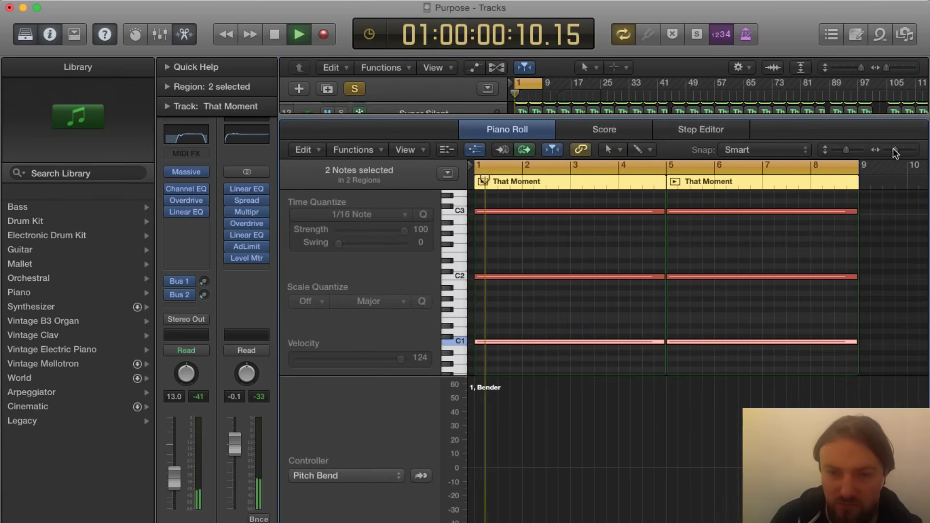
{"action": "left_click", "coordinate": [459, 210]}
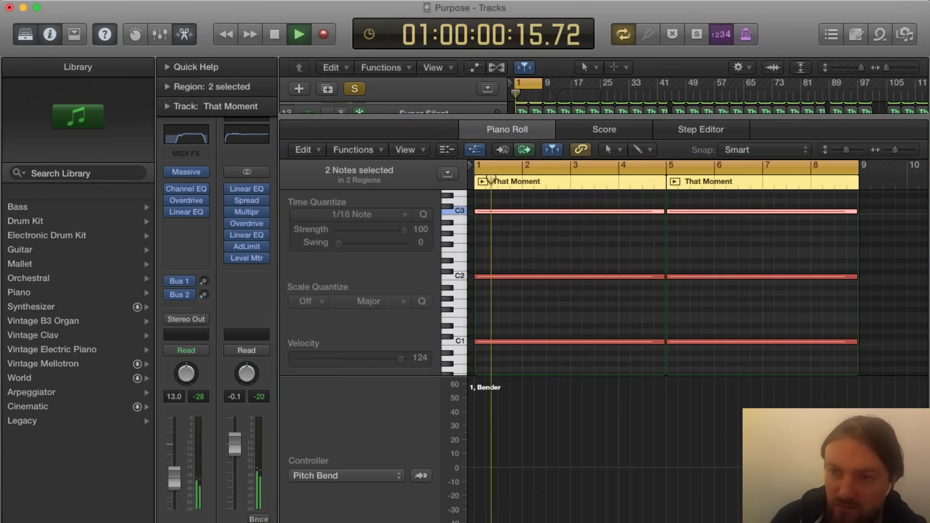
Step: Open the Channel EQ of the That Moment track and examine its low cut and the dip around 260 Hz
{"action": "left_click", "coordinate": [187, 138]}
{"action": "left_click_drag", "start_coordinate": [89, 44], "coordinate": [555, 134]}
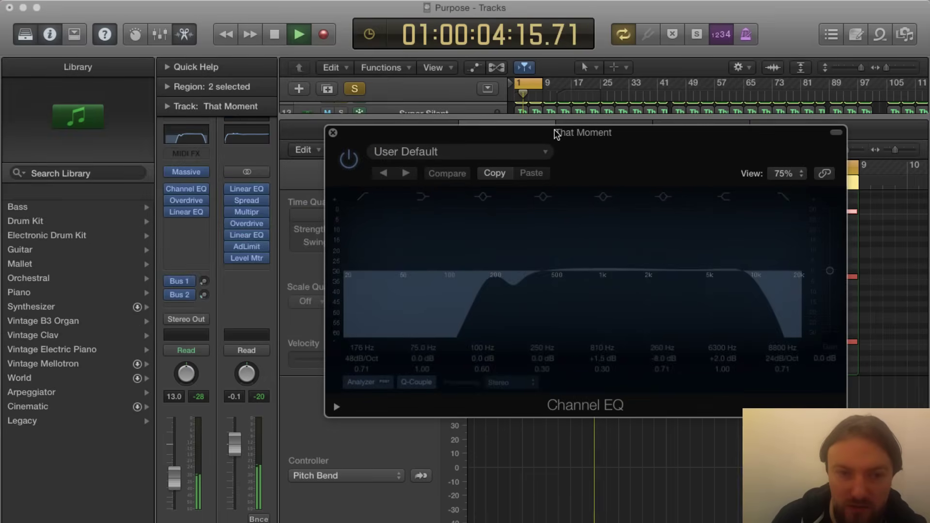
{"action": "left_click", "coordinate": [506, 286]}
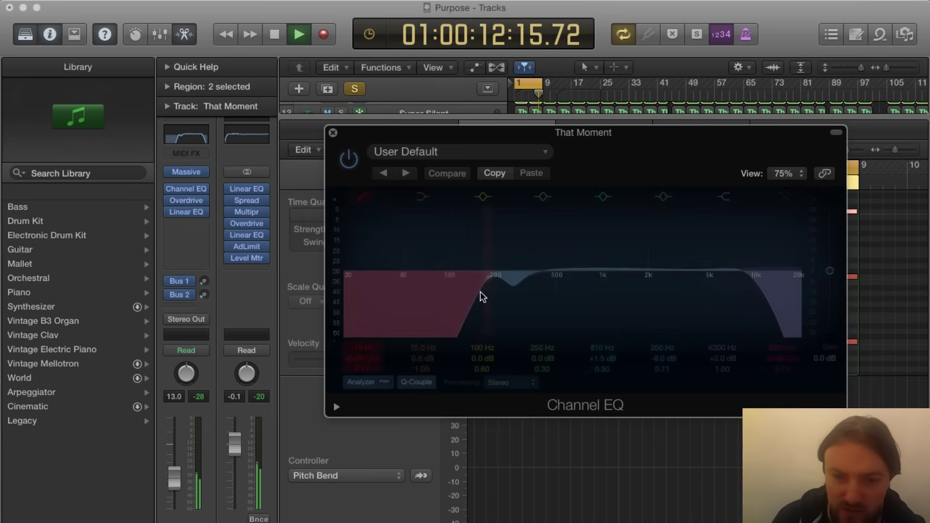
Step: Close the That Moment EQ, return to the full track list, and audition Piabell soloed together with That Moment
{"action": "left_click", "coordinate": [333, 133]}
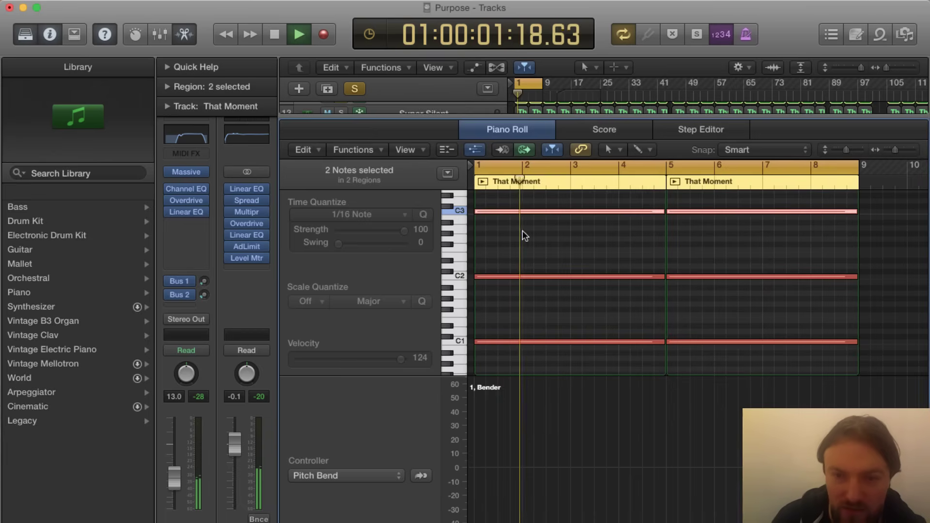
{"action": "key", "text": "x"}
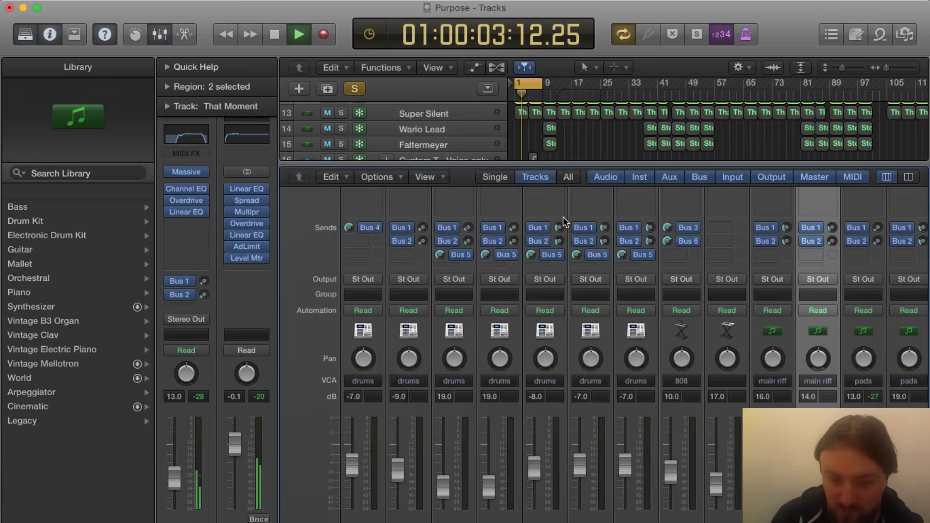
{"action": "key", "text": "x"}
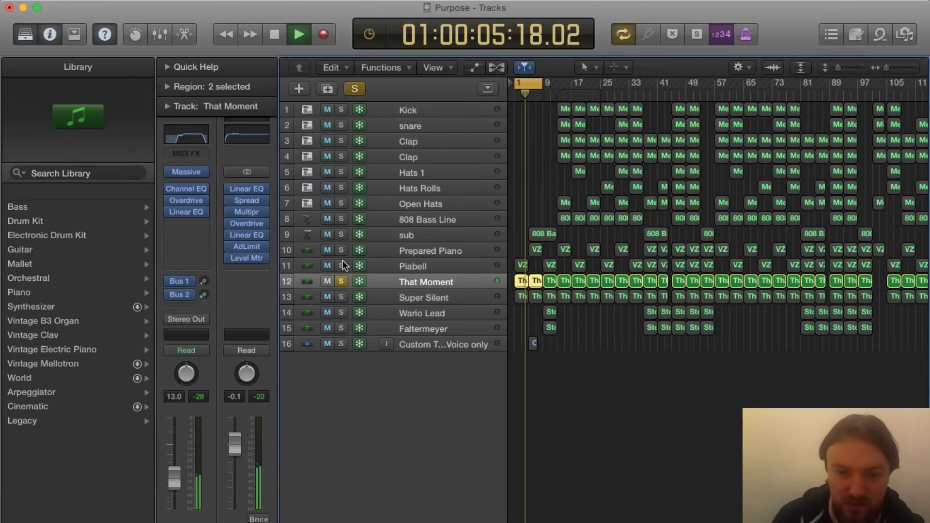
{"action": "left_click", "coordinate": [342, 265]}
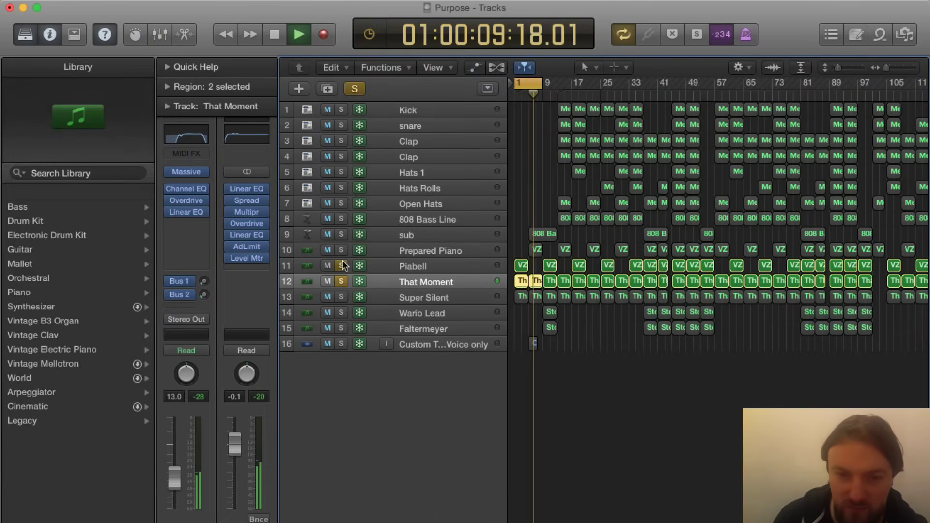
{"action": "key", "text": "space"}
Step: Solo only Super Silent in place of Piabell and That Moment, and select its track
{"action": "left_click", "coordinate": [341, 265]}
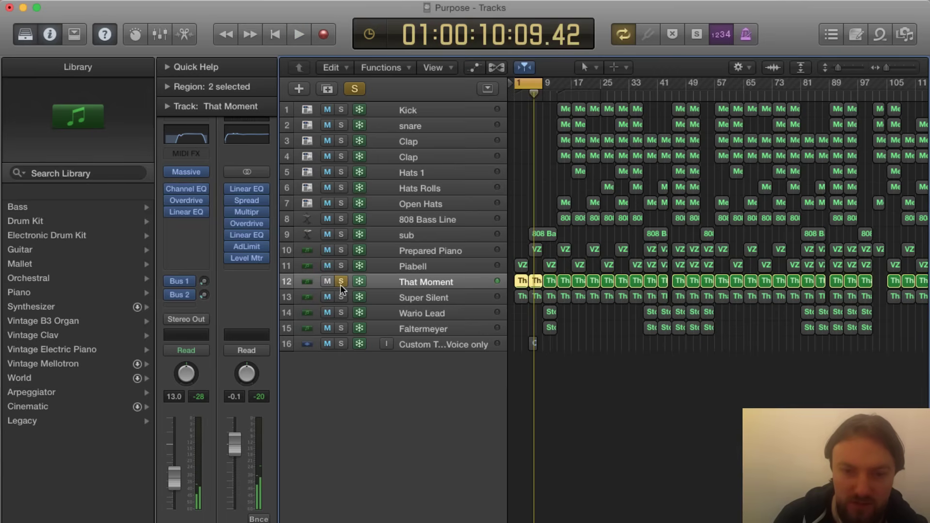
{"action": "left_click", "coordinate": [341, 281]}
{"action": "left_click", "coordinate": [341, 298]}
{"action": "left_click", "coordinate": [418, 295]}
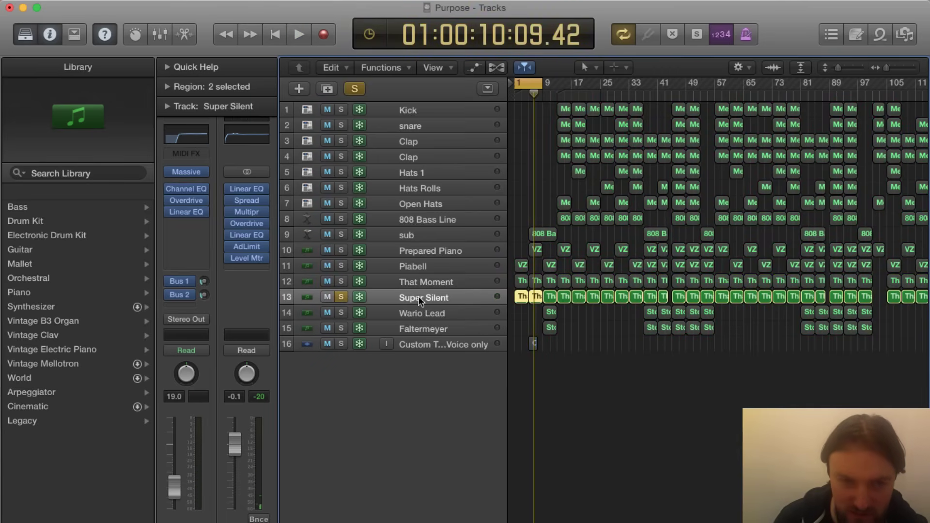
Step: Open the Channel EQ of the Super Silent track, examine its low cut, and close it
{"action": "left_click", "coordinate": [197, 137]}
{"action": "left_click_drag", "start_coordinate": [99, 46], "coordinate": [528, 204]}
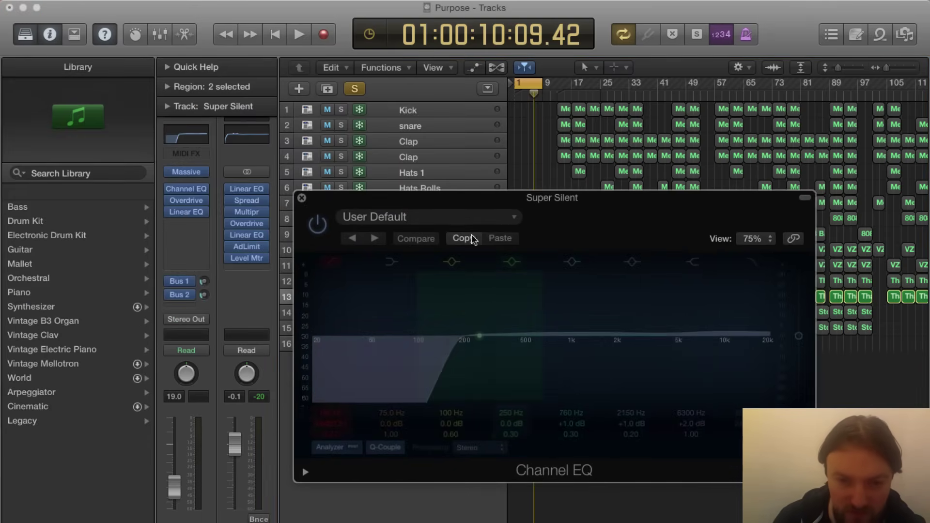
{"action": "left_click", "coordinate": [301, 198]}
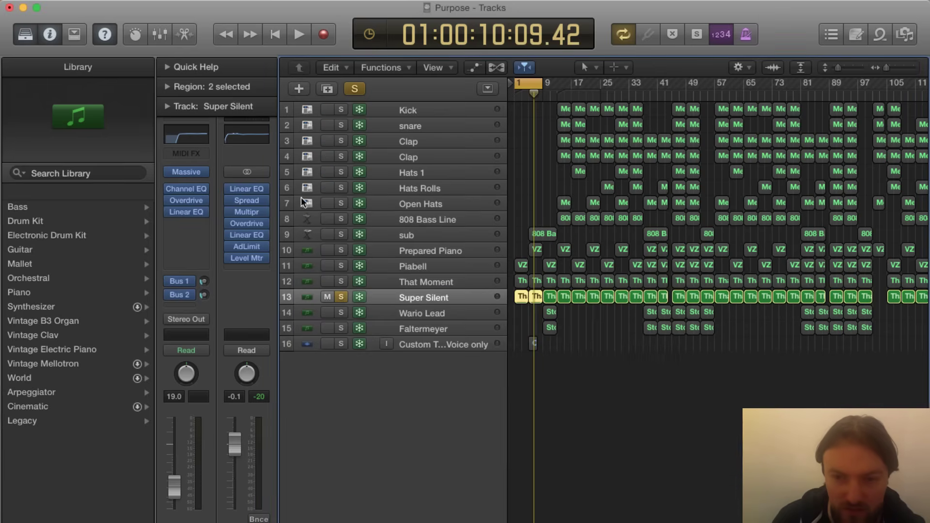
Step: Play the loop from the start with Super Silent soloed, then stop playback
{"action": "key", "text": "Return"}
{"action": "key", "text": "space"}
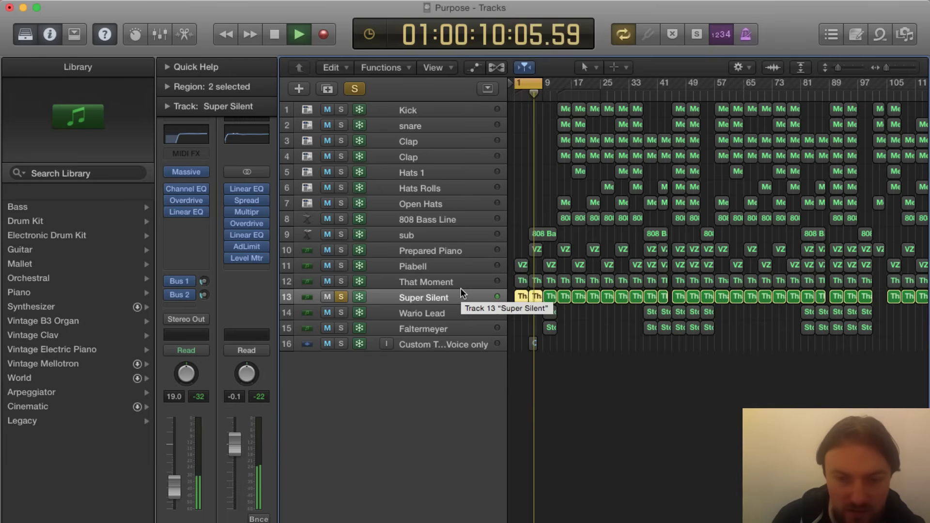
{"action": "mouse_move", "coordinate": [182, 281]}
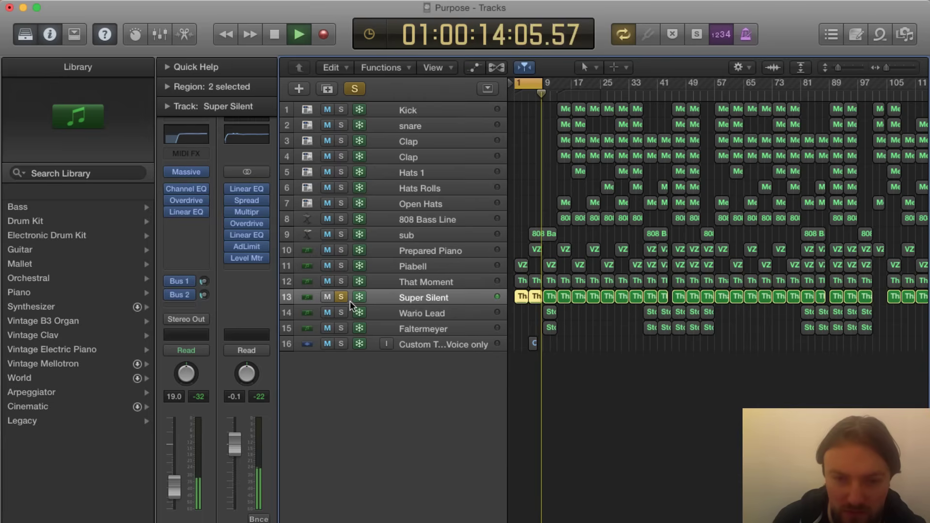
{"action": "key", "text": "space"}
Step: Add That Moment and Piabell to the solo with Super Silent and play the three layers together
{"action": "left_click", "coordinate": [341, 281]}
{"action": "left_click", "coordinate": [341, 266]}
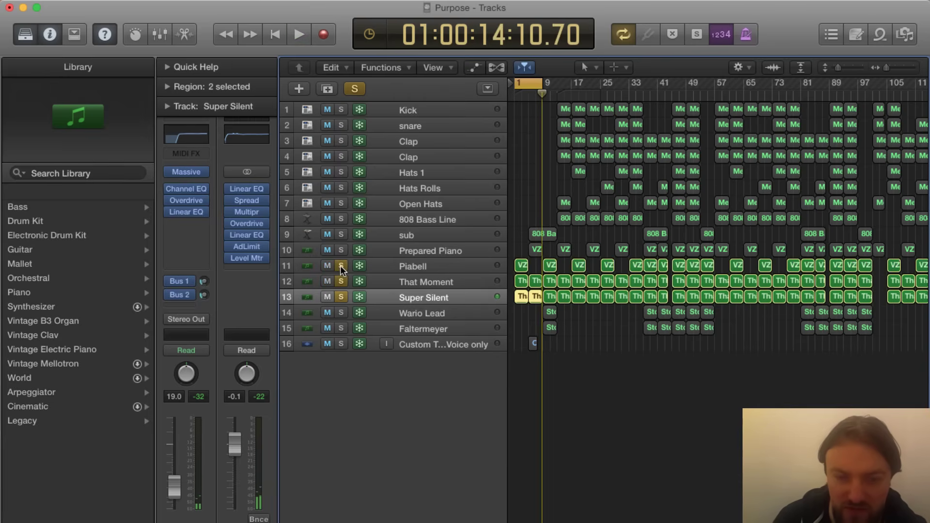
{"action": "key", "text": "space"}
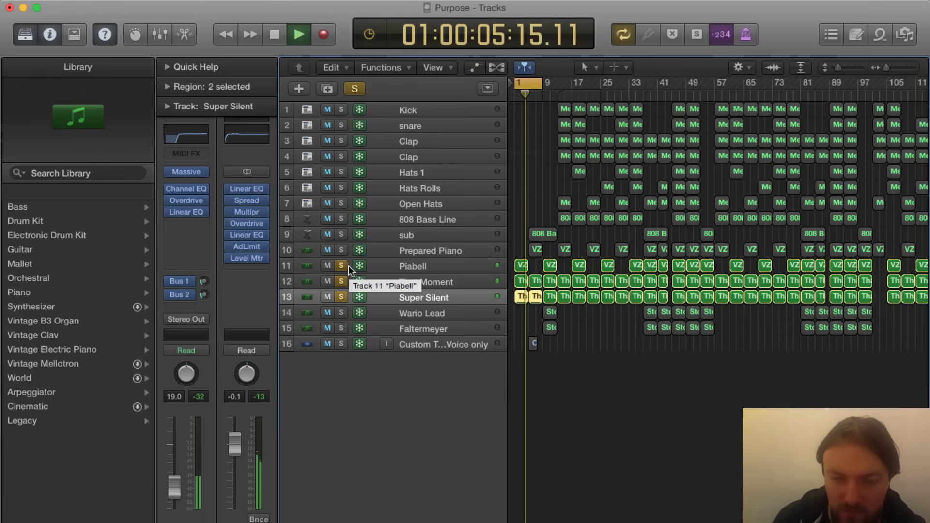
{"action": "key", "text": "space"}
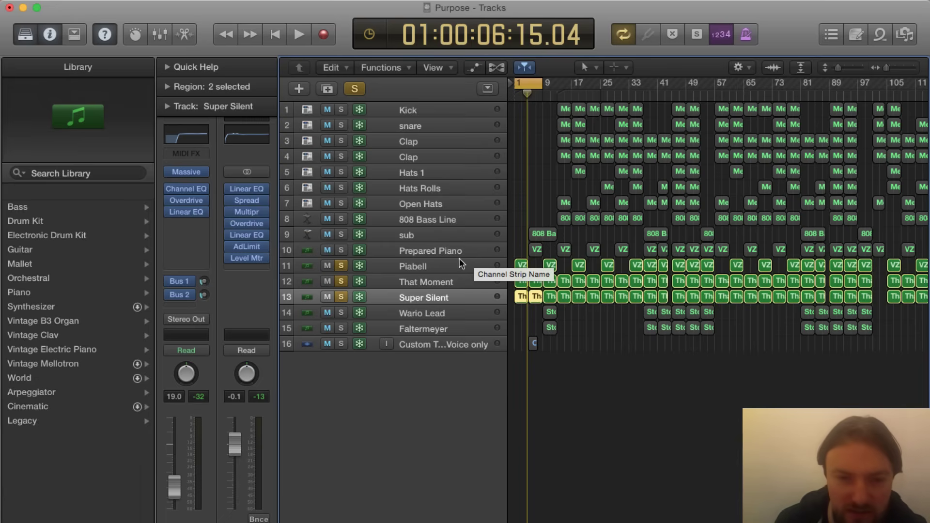
Step: Compare the soloed That Moment and Super Silent layers without and with Piabell during playback, then stop
{"action": "left_click", "coordinate": [341, 265]}
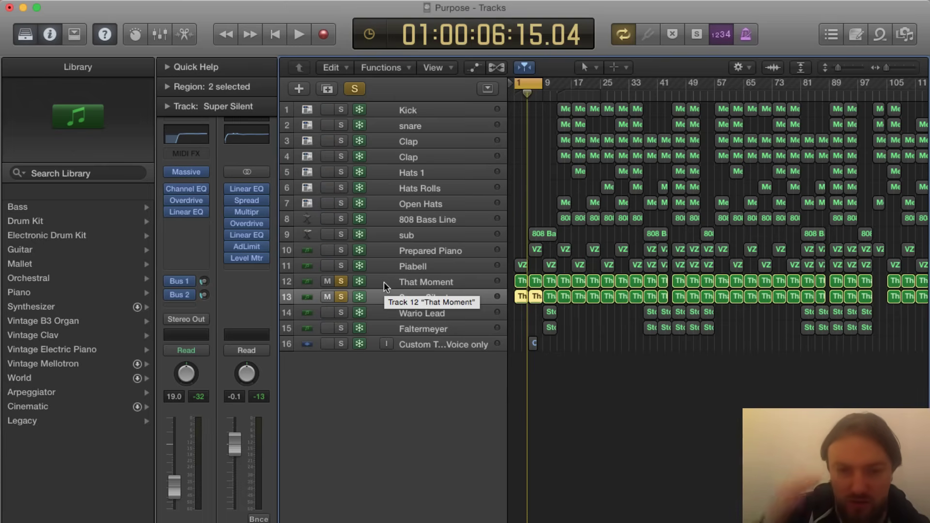
{"action": "key", "text": "space"}
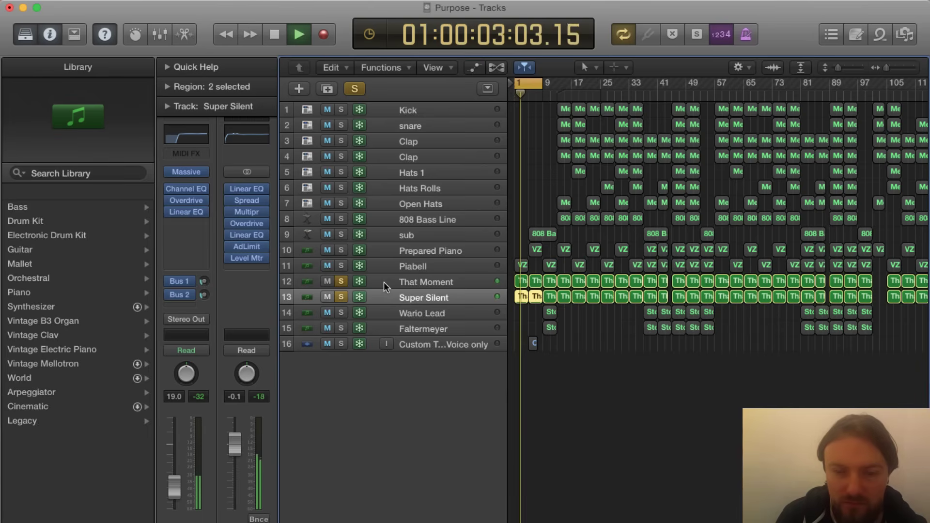
{"action": "left_click", "coordinate": [341, 265]}
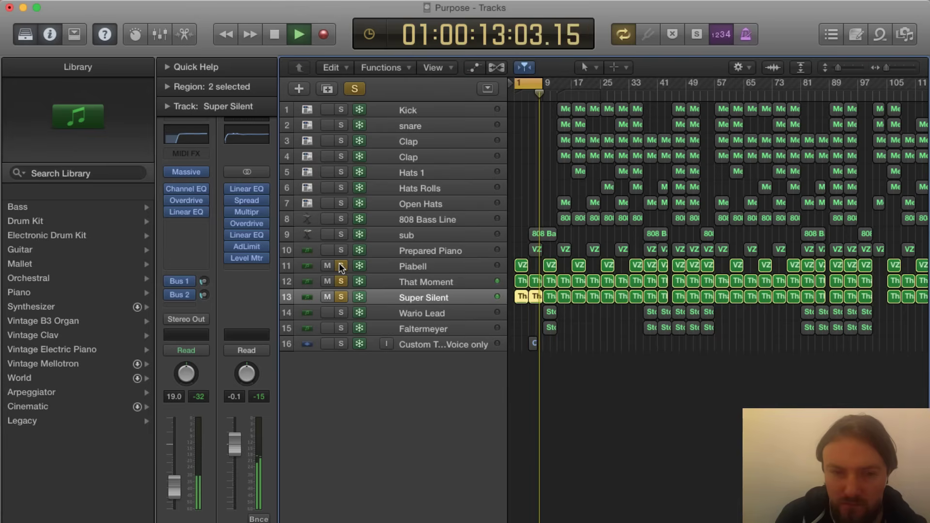
{"action": "left_click", "coordinate": [341, 265]}
{"action": "key", "text": "Return"}
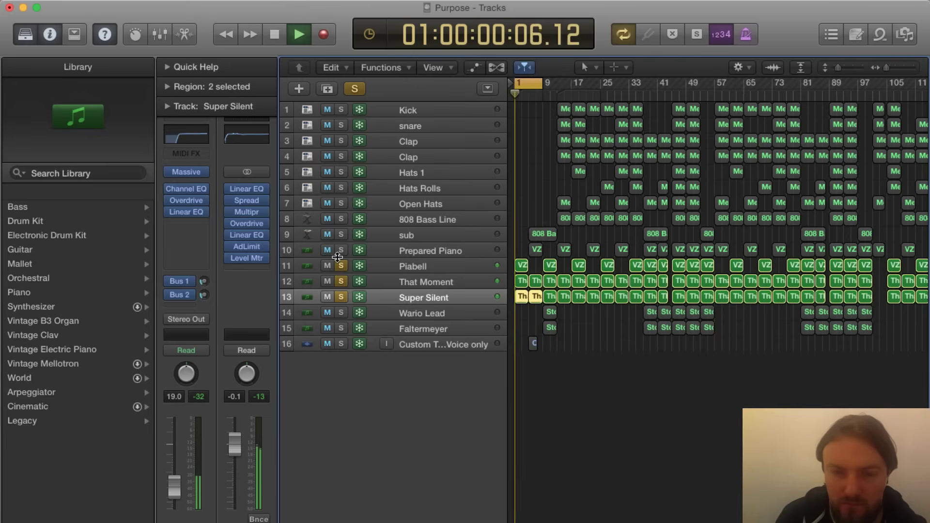
{"action": "key", "text": "space"}
Step: Solo only Prepared Piano, taking Piabell, That Moment and Super Silent out of solo, and select its track
{"action": "left_click", "coordinate": [341, 250]}
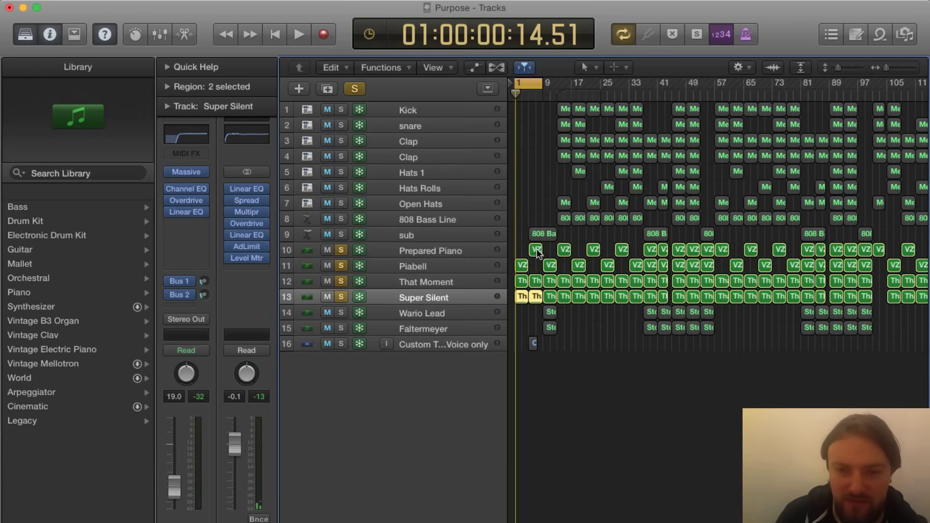
{"action": "left_click", "coordinate": [344, 262]}
{"action": "key", "text": "Up"}
{"action": "left_click_drag", "start_coordinate": [340, 295], "coordinate": [356, 283]}
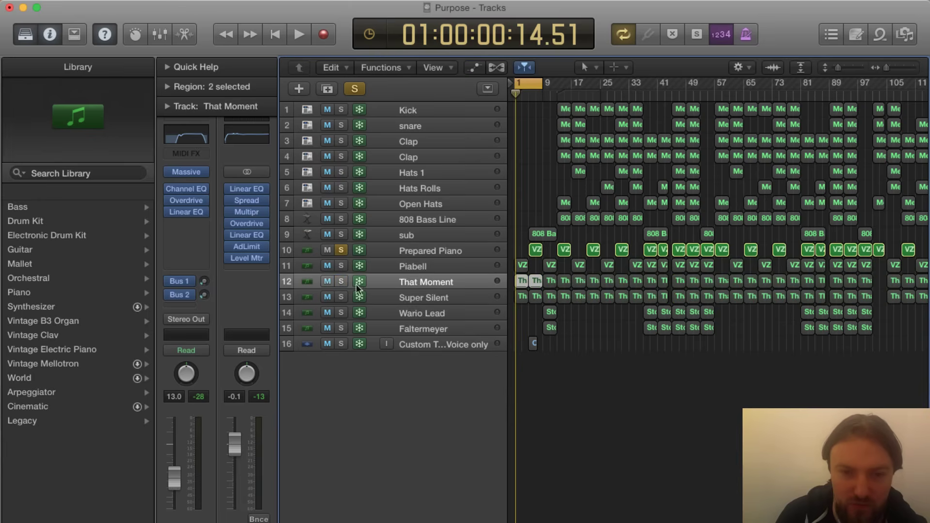
{"action": "left_click", "coordinate": [420, 248]}
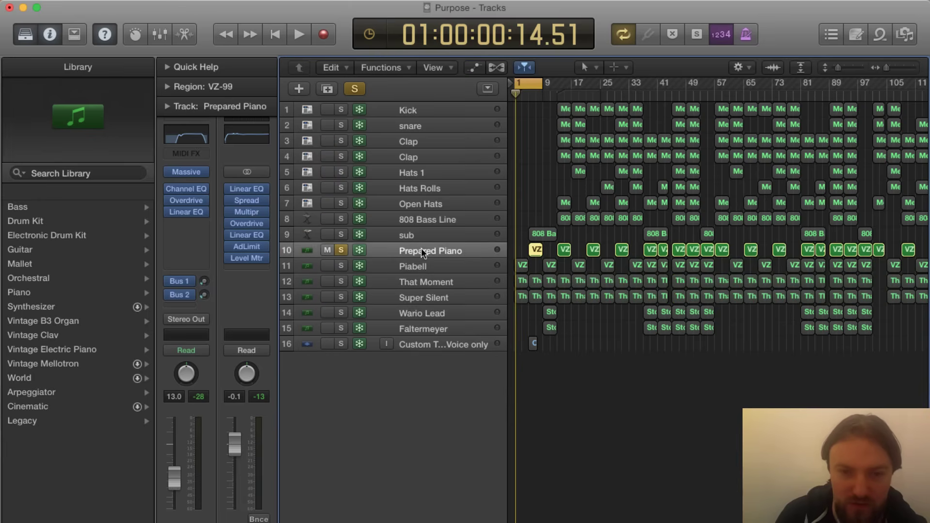
Step: Open the Channel EQ of the Prepared Piano track, start playback briefly, and close the EQ
{"action": "left_click", "coordinate": [184, 138]}
{"action": "left_click_drag", "start_coordinate": [89, 46], "coordinate": [581, 183]}
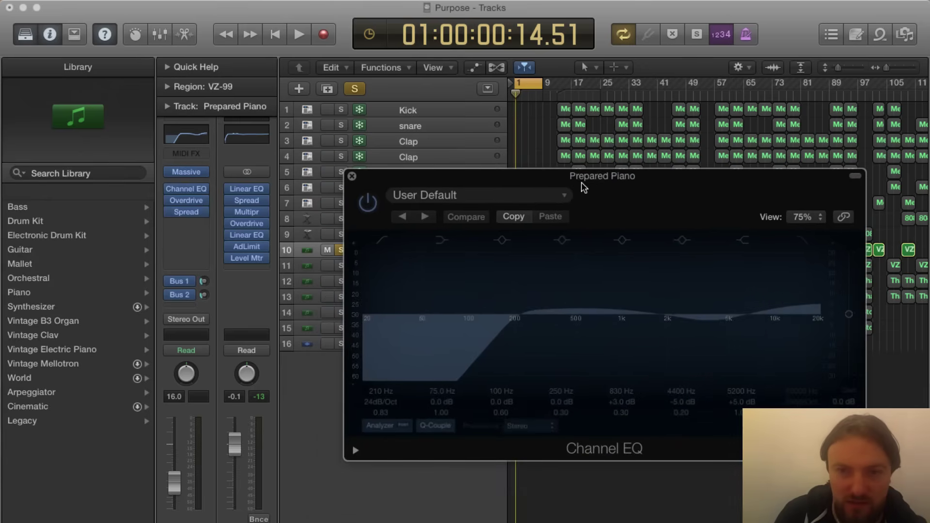
{"action": "key", "text": "space"}
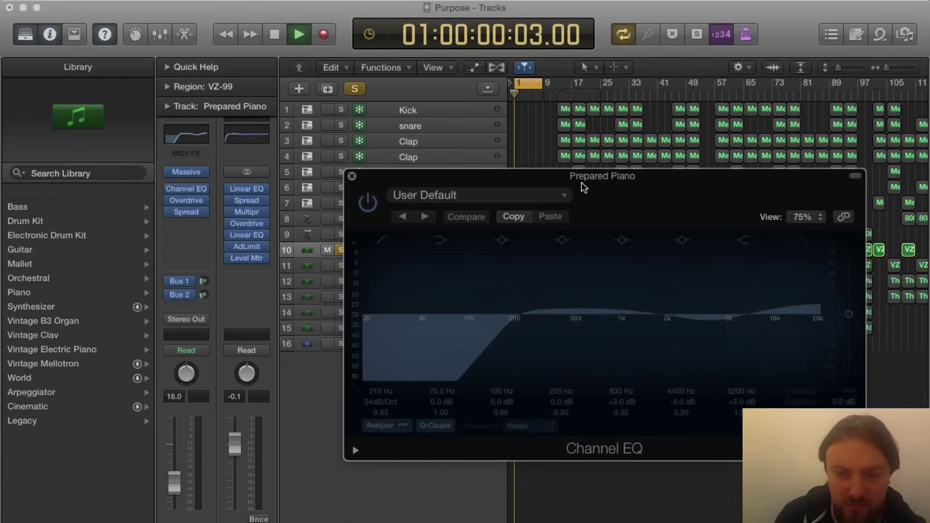
{"action": "key", "text": "space"}
{"action": "left_click", "coordinate": [352, 175]}
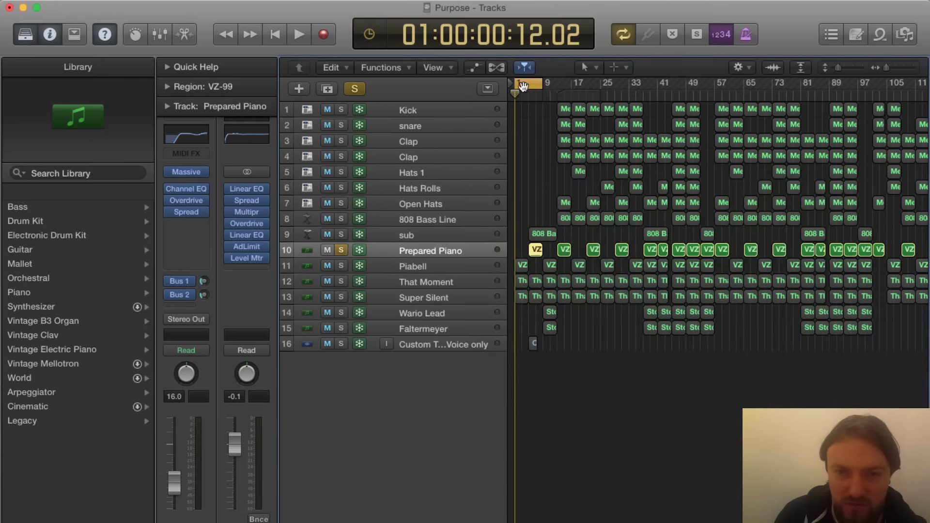
Step: Set the cycle range to bars 5 to 9 over the first Prepared Piano region and play it
{"action": "left_click_drag", "start_coordinate": [522, 86], "coordinate": [535, 86]}
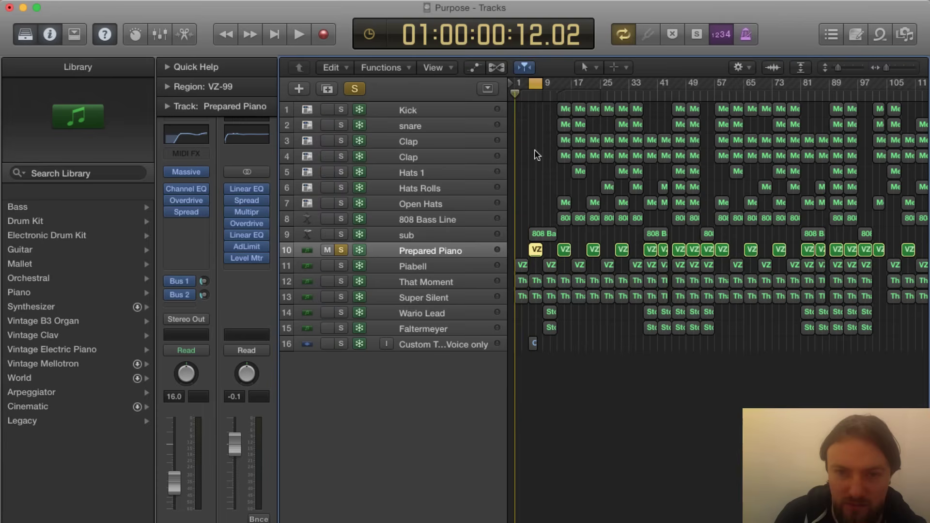
{"action": "key", "text": "space"}
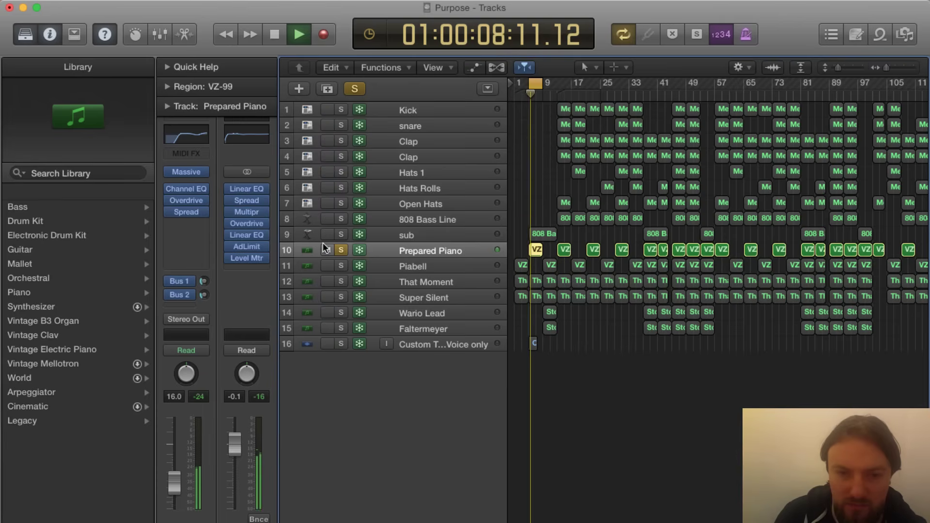
{"action": "key", "text": "space"}
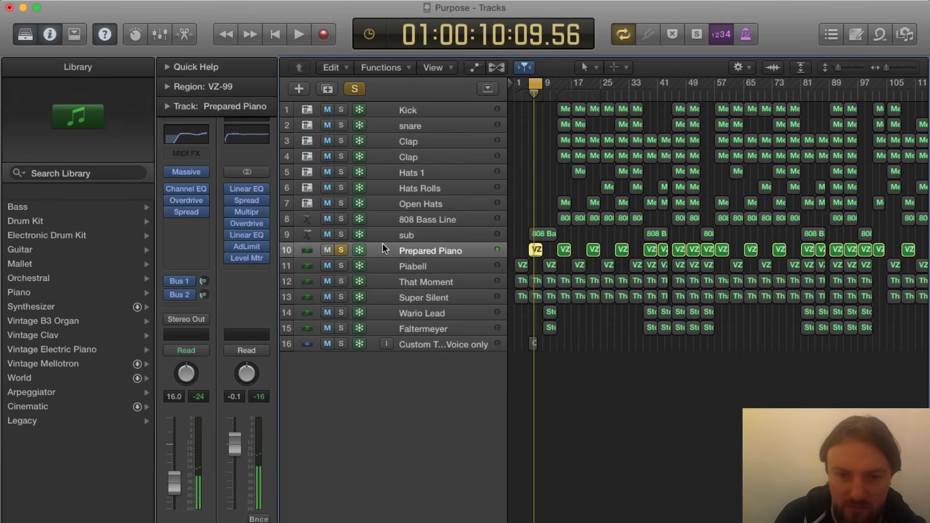
Step: Reopen the Prepared Piano Channel EQ, examine its low cut and high-shelf boost around 5200 Hz, and close it
{"action": "left_click", "coordinate": [184, 134]}
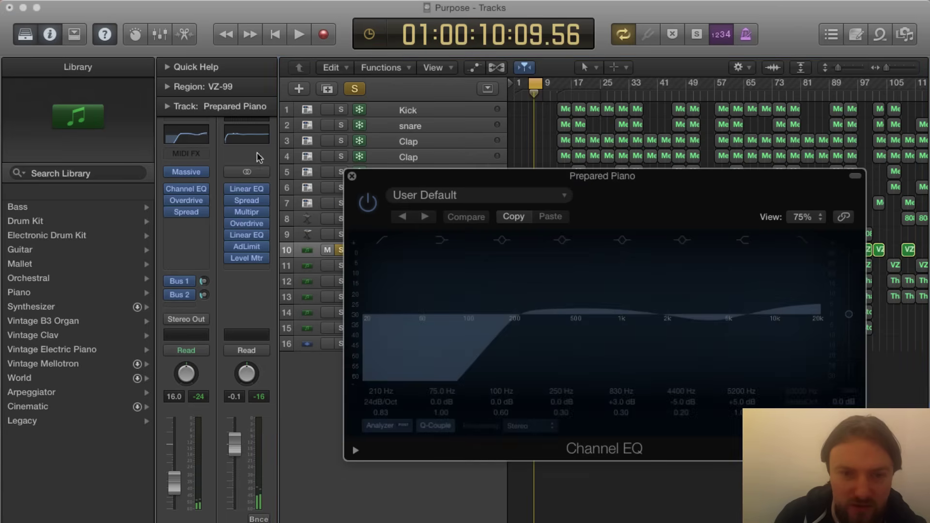
{"action": "left_click_drag", "start_coordinate": [496, 168], "coordinate": [489, 130]}
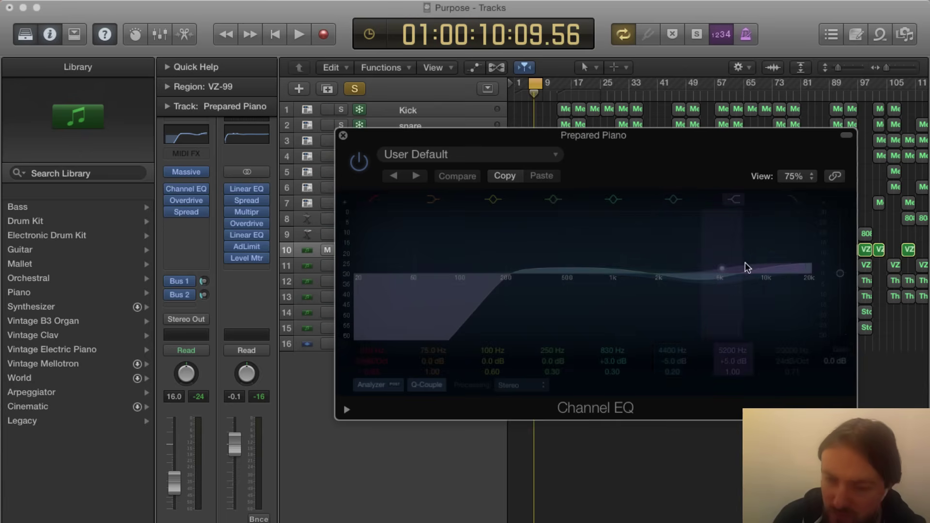
{"action": "left_click", "coordinate": [344, 135]}
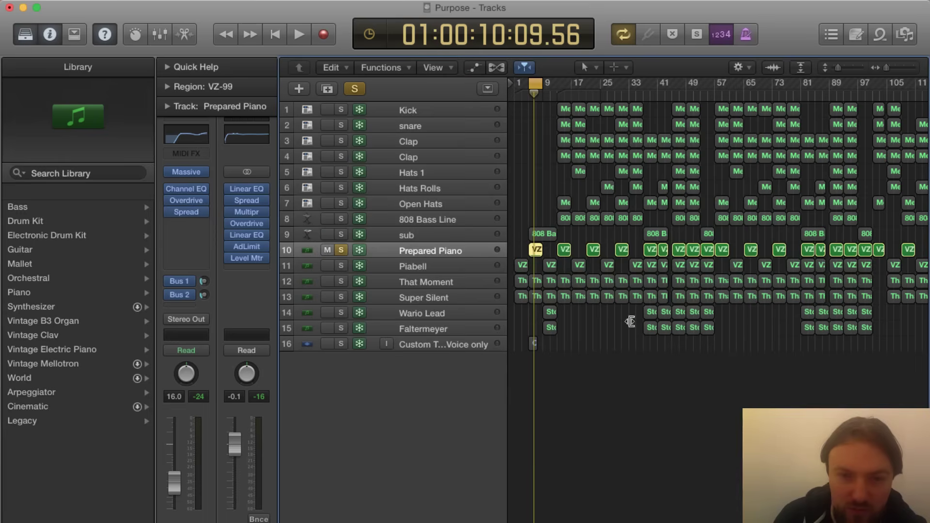
Step: Duplicate the Prepared Piano track with its settings and copy its first region, VZ-99, onto the new track
{"action": "left_click", "coordinate": [334, 87]}
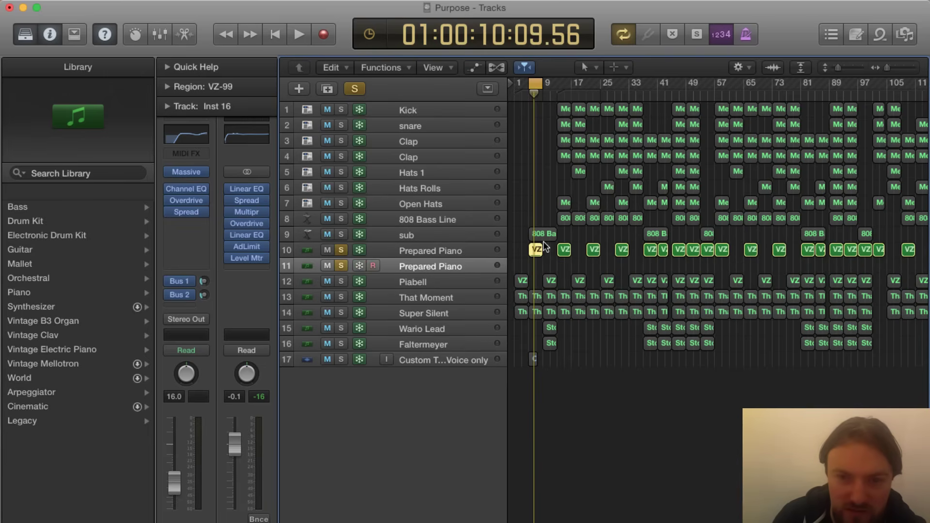
{"action": "left_click_drag", "start_coordinate": [532, 250], "coordinate": [530, 260]}
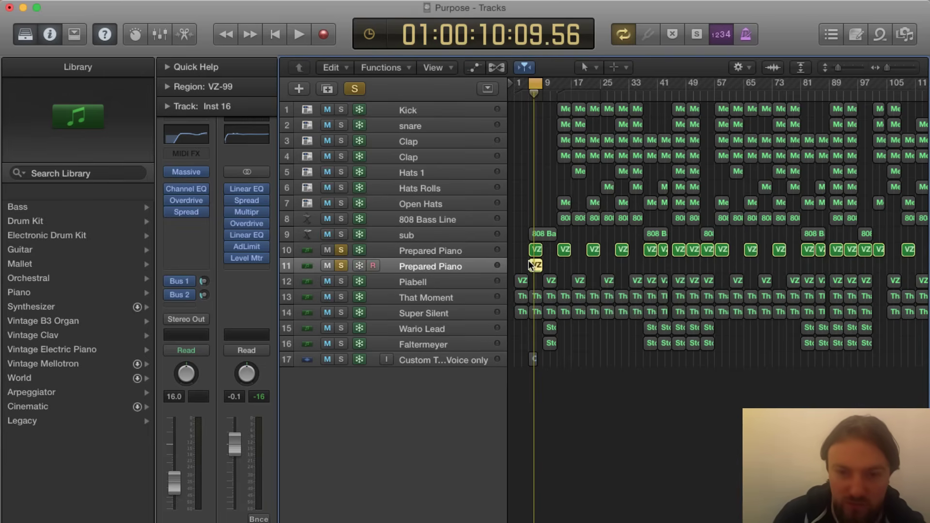
Step: Solo only the duplicate Prepared Piano track and open its VZ-99 region in the Piano Roll
{"action": "left_click", "coordinate": [340, 265]}
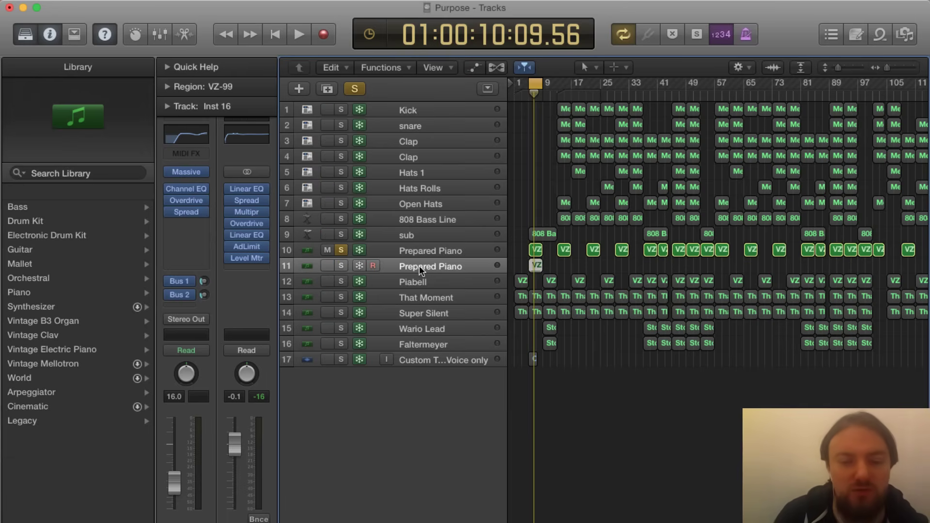
{"action": "left_click", "coordinate": [340, 250]}
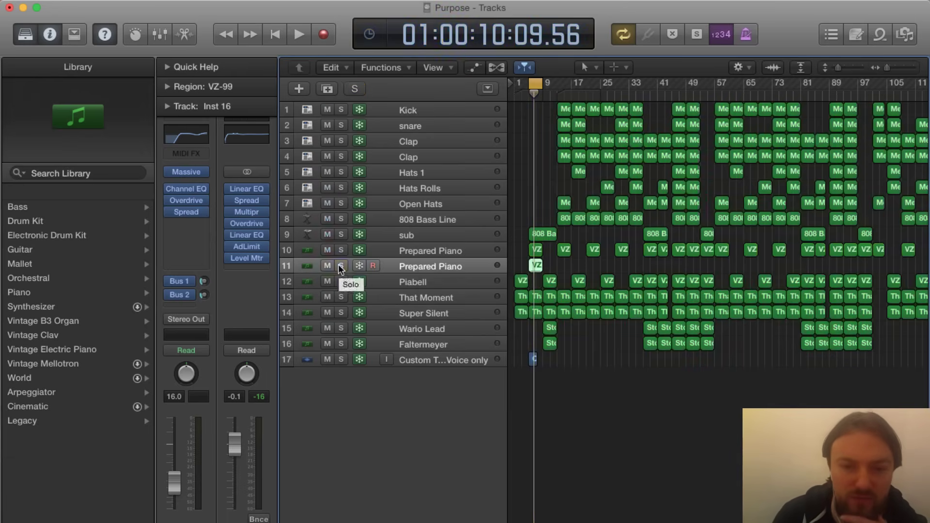
{"action": "left_click", "coordinate": [340, 265]}
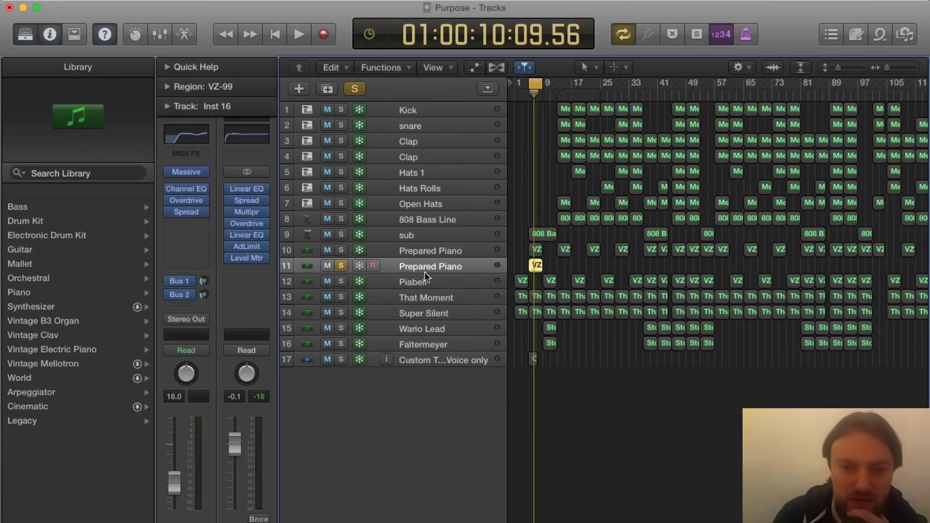
{"action": "double_click", "coordinate": [536, 265]}
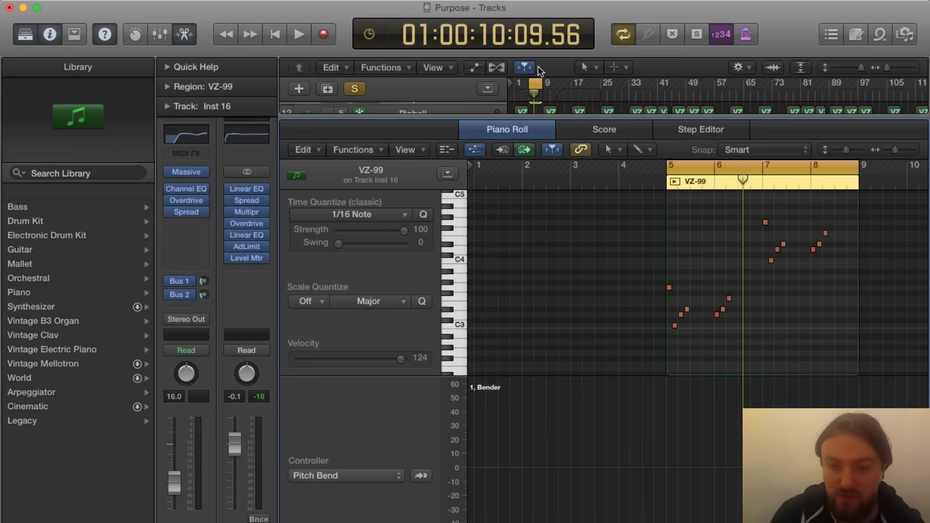
Step: Play the duplicate track's VZ-99 region while watching its notes in the Piano Roll, and close the editor
{"action": "key", "text": "space"}
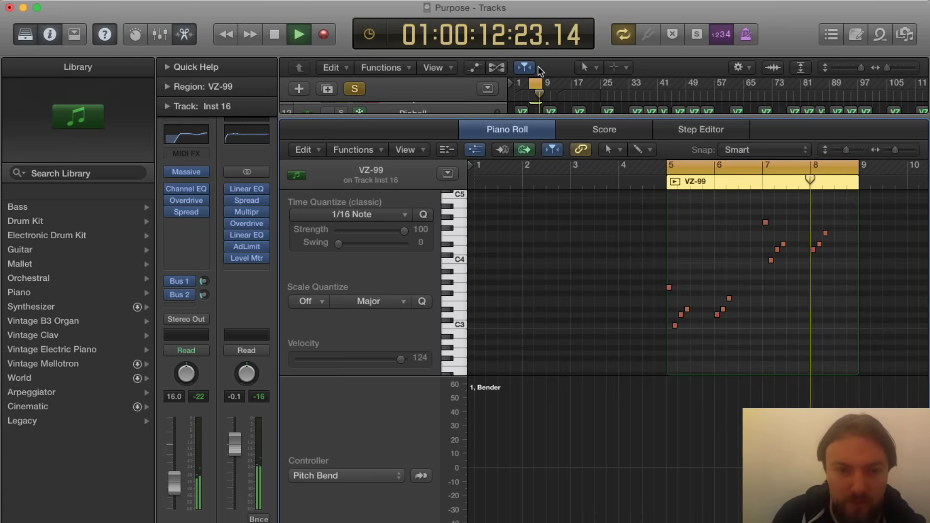
{"action": "key", "text": "space"}
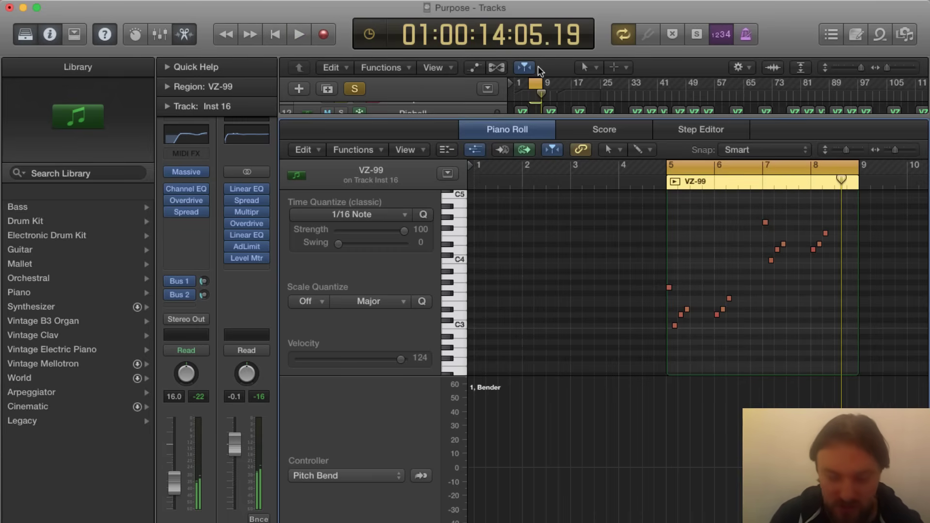
{"action": "key", "text": "x"}
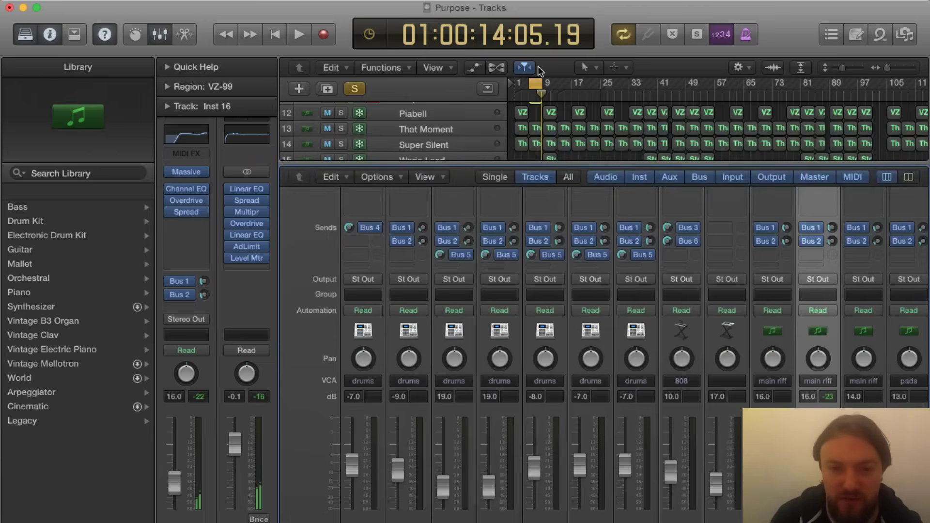
{"action": "key", "text": "x"}
Step: Bypass Channel EQ, Overdrive and Spread on the duplicate Prepared Piano track and play its sound without these effects
{"action": "mouse_move", "coordinate": [172, 211]}
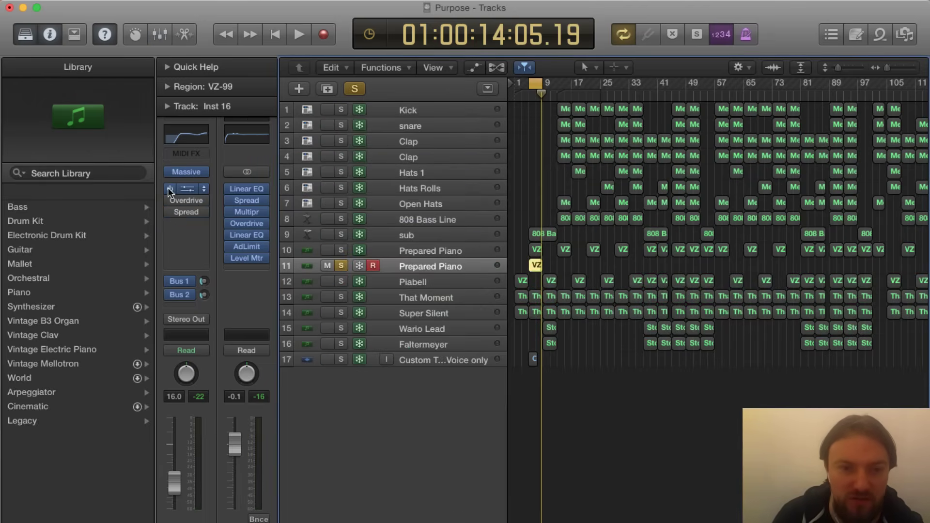
{"action": "left_click", "coordinate": [170, 189]}
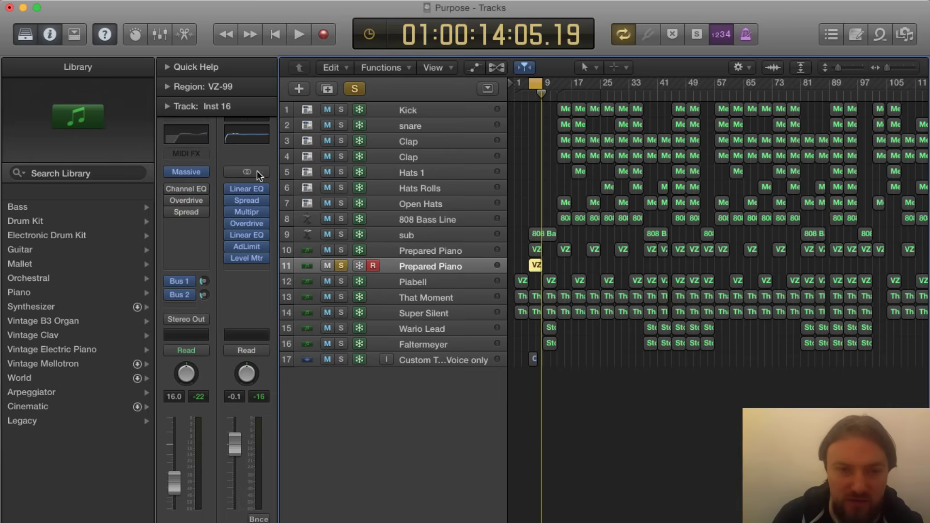
{"action": "key", "text": "space"}
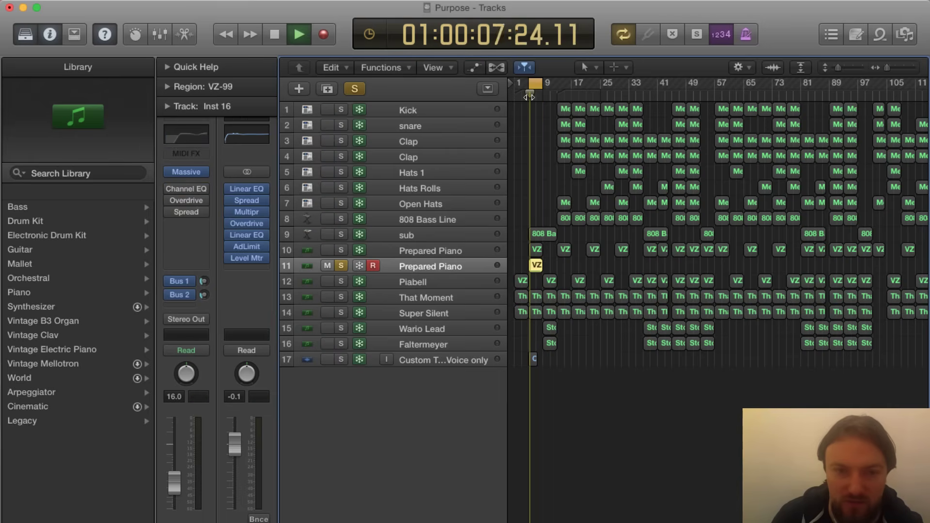
{"action": "key", "text": "space"}
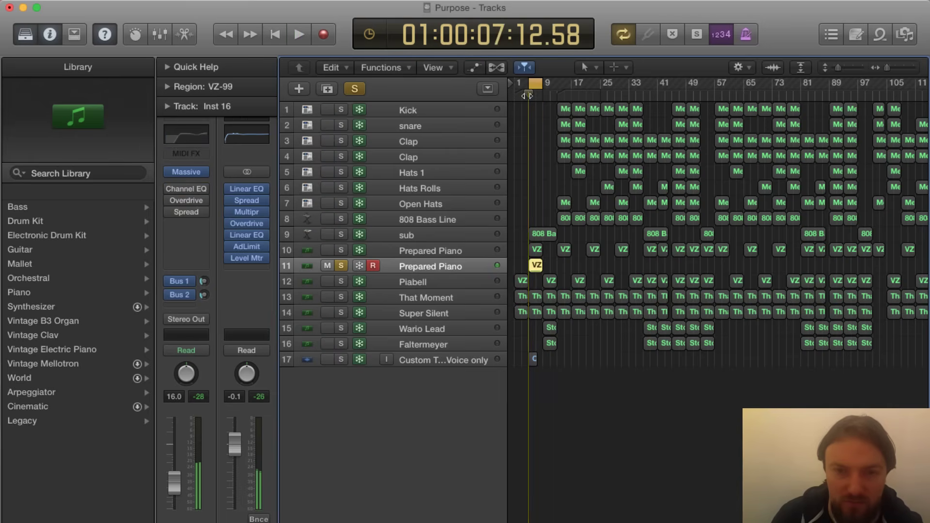
{"action": "key", "text": "space"}
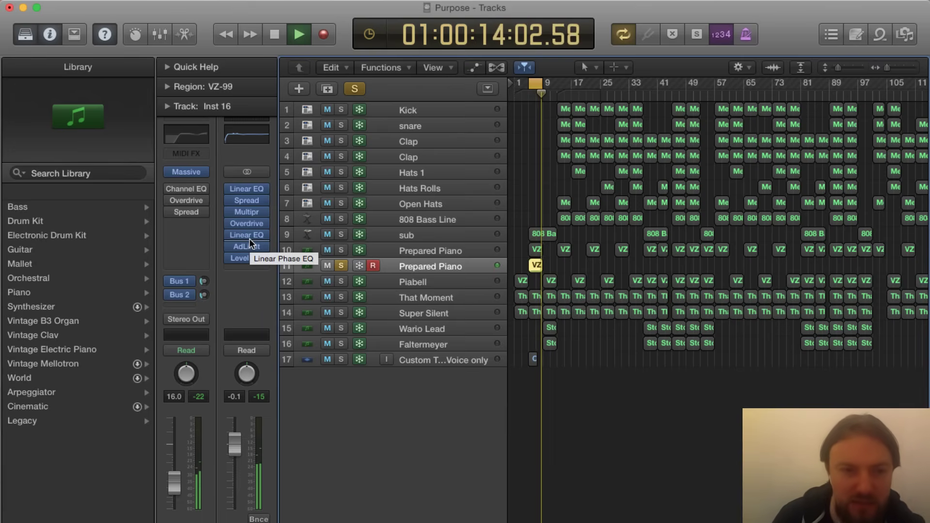
{"action": "mouse_move", "coordinate": [167, 199]}
{"action": "key", "text": "space"}
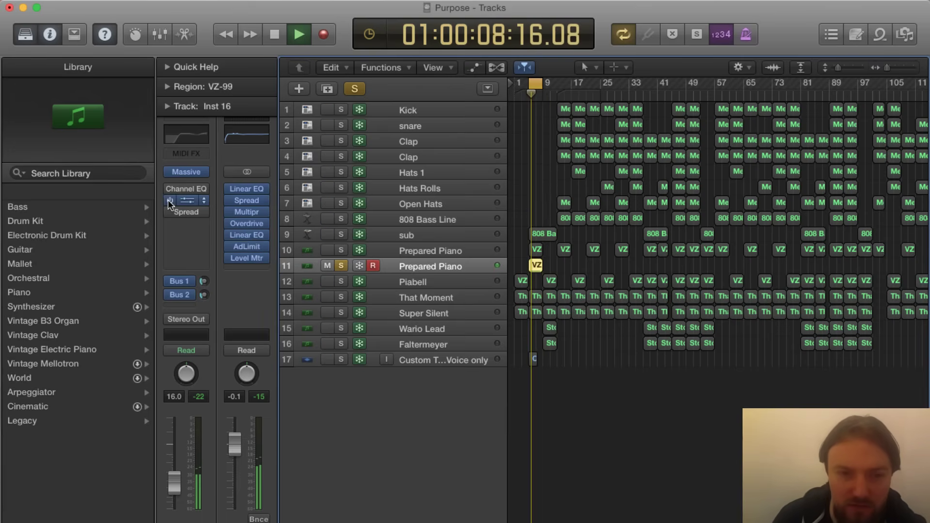
Step: Re-enable Overdrive and Spread on the duplicate Prepared Piano, play it, and examine the Stereo Spread settings
{"action": "left_click", "coordinate": [169, 200]}
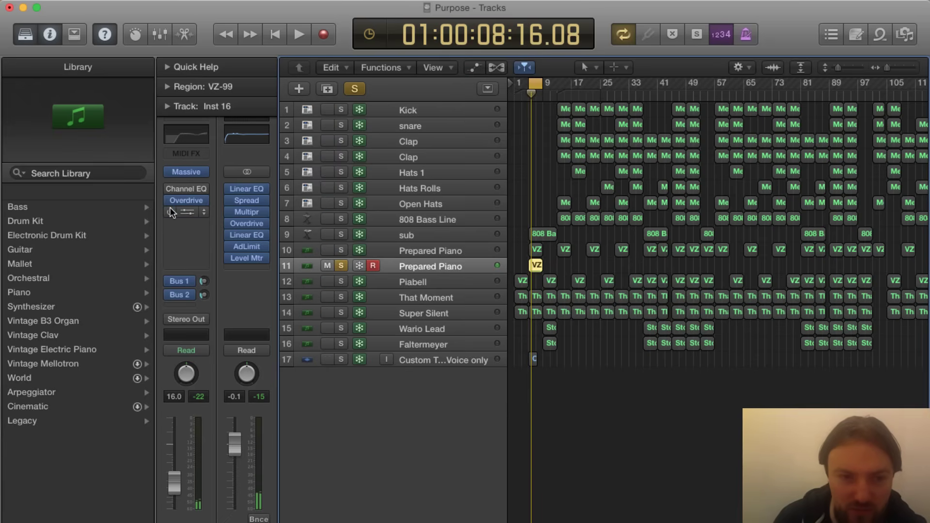
{"action": "key", "text": "space"}
{"action": "key", "text": "space"}
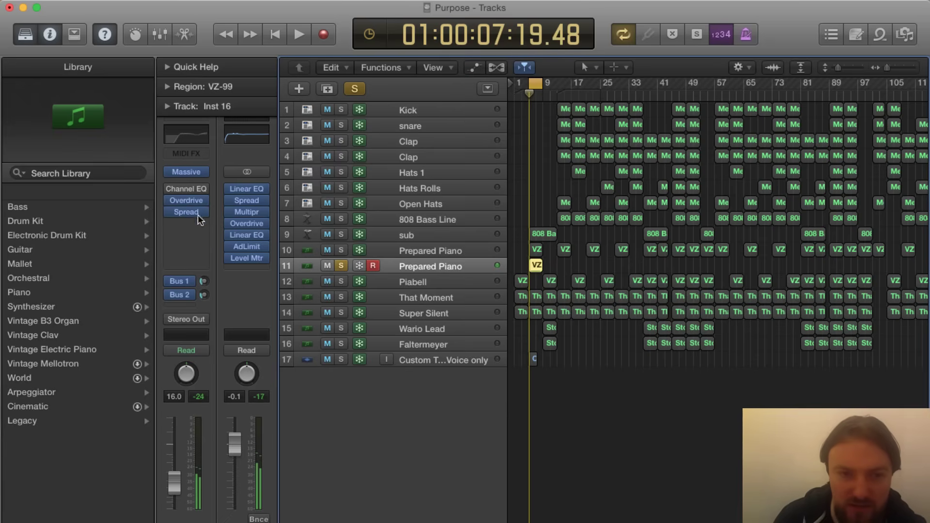
{"action": "left_click", "coordinate": [186, 213]}
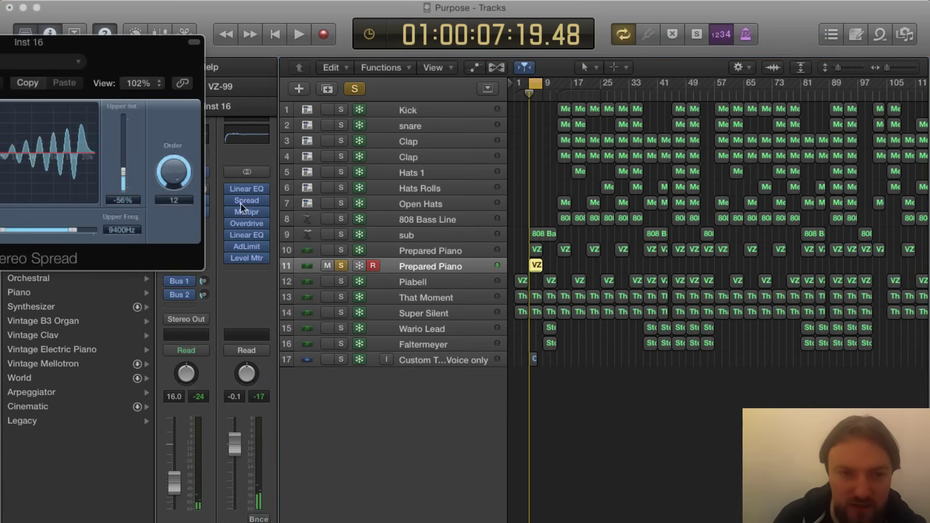
{"action": "left_click_drag", "start_coordinate": [103, 46], "coordinate": [564, 196]}
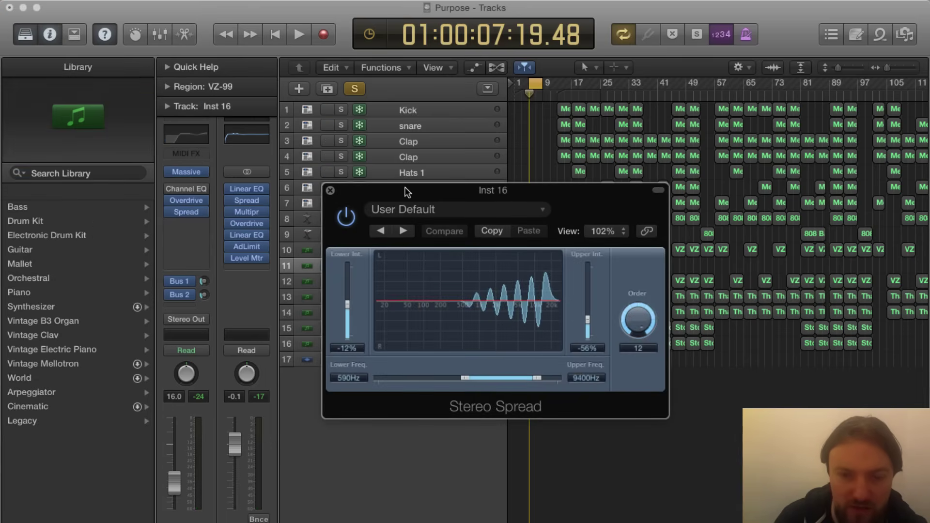
{"action": "left_click", "coordinate": [330, 190]}
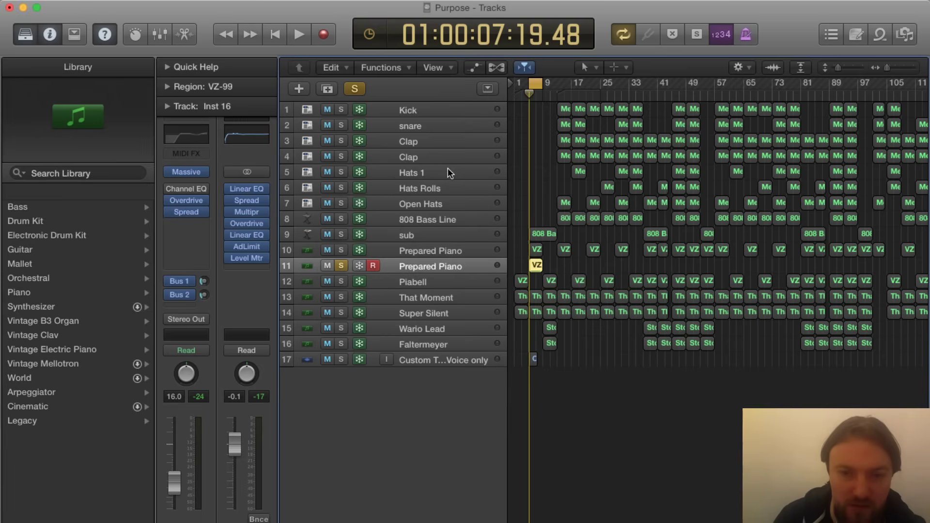
Step: Re-enable the duplicate Prepared Piano's Channel EQ and examine its curve and spectrum during playback, then close it
{"action": "key", "text": "space"}
{"action": "mouse_move", "coordinate": [181, 190]}
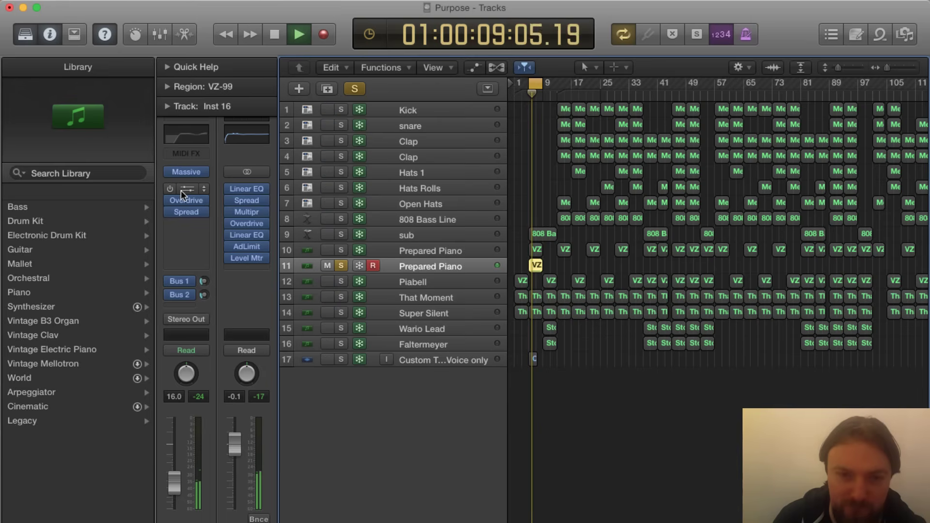
{"action": "key", "text": "space"}
{"action": "left_click", "coordinate": [166, 190]}
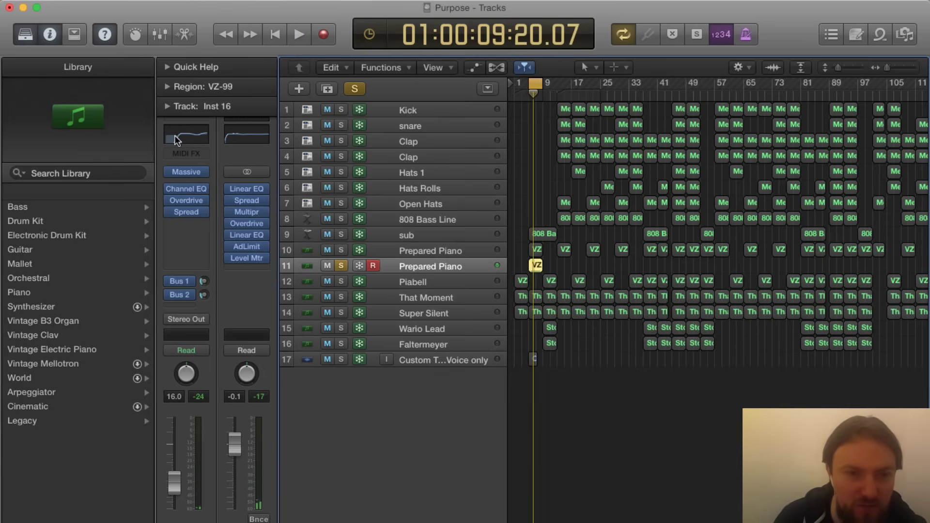
{"action": "left_click", "coordinate": [199, 137]}
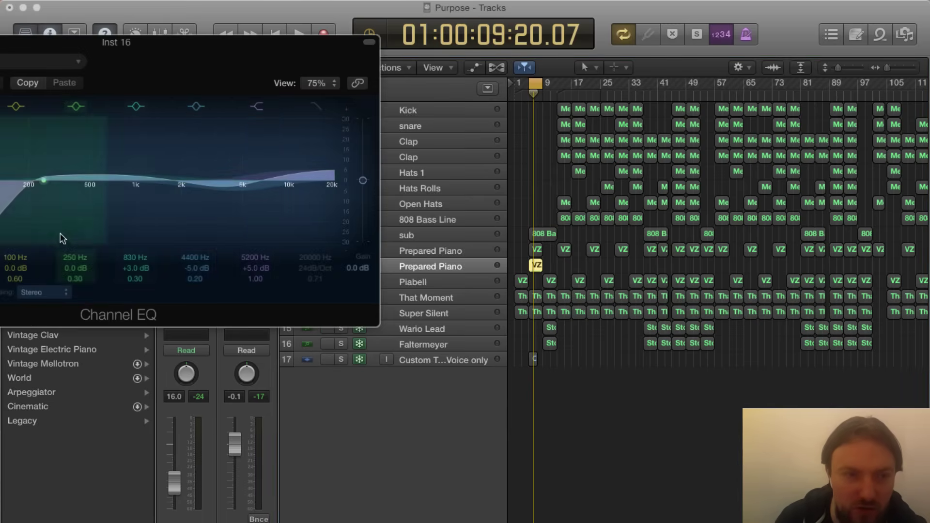
{"action": "key", "text": "space"}
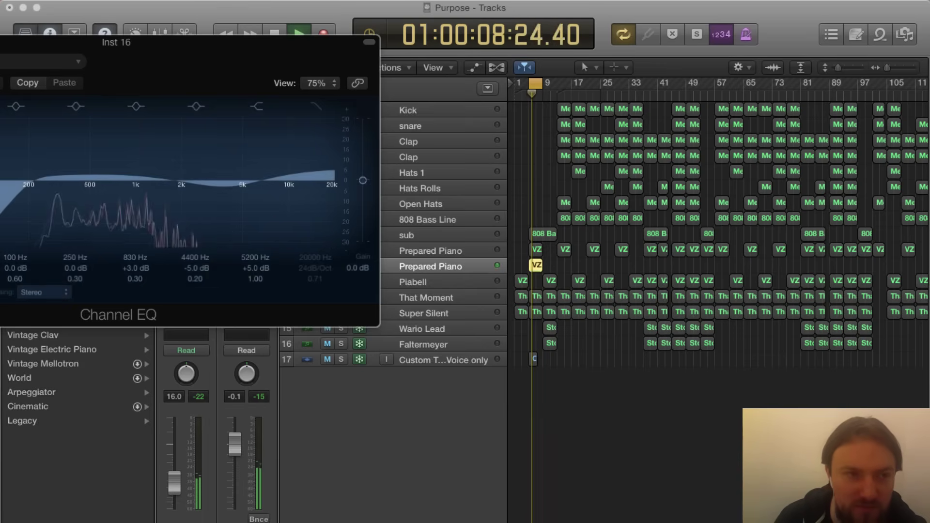
{"action": "key", "text": "super+w"}
{"action": "key", "text": "space"}
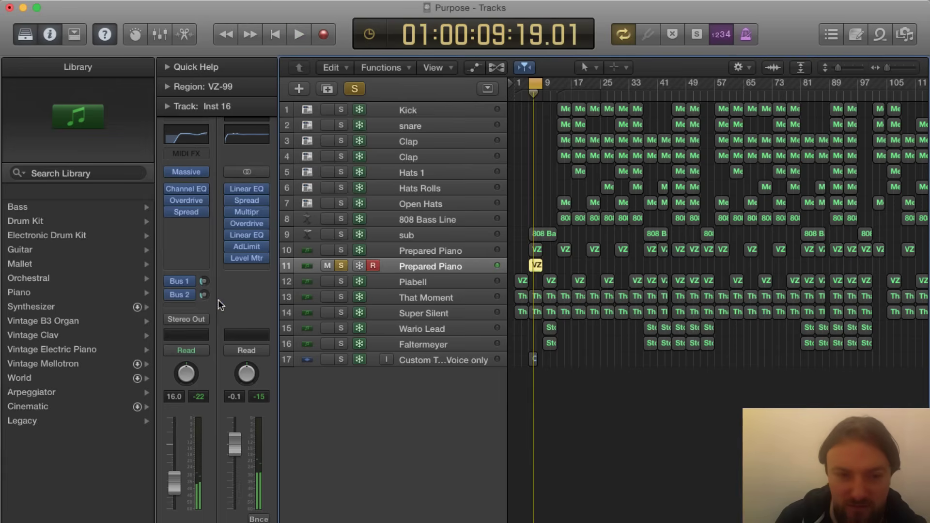
Step: Compare the duplicate Prepared Piano with its Bus 1 and Bus 2 sends bypassed and re-enabled during playback
{"action": "left_click", "coordinate": [168, 280]}
{"action": "left_click", "coordinate": [170, 295]}
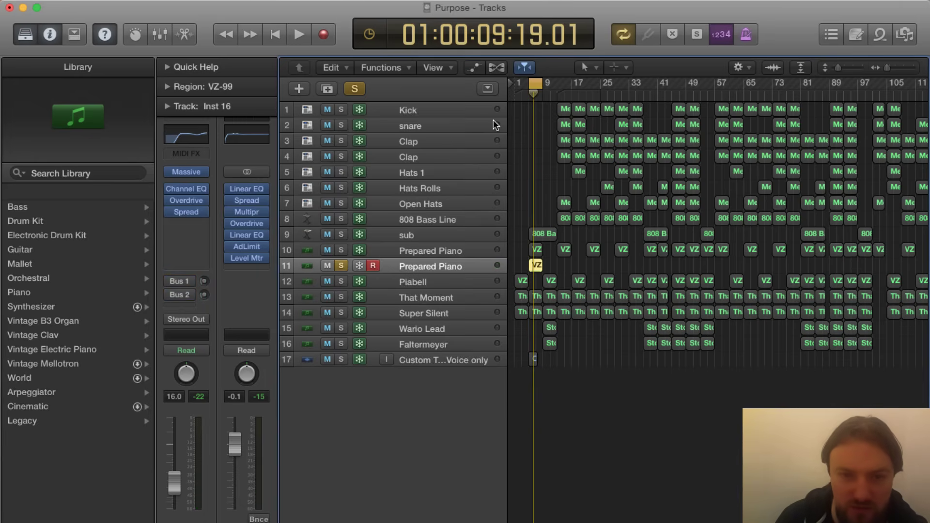
{"action": "key", "text": "space"}
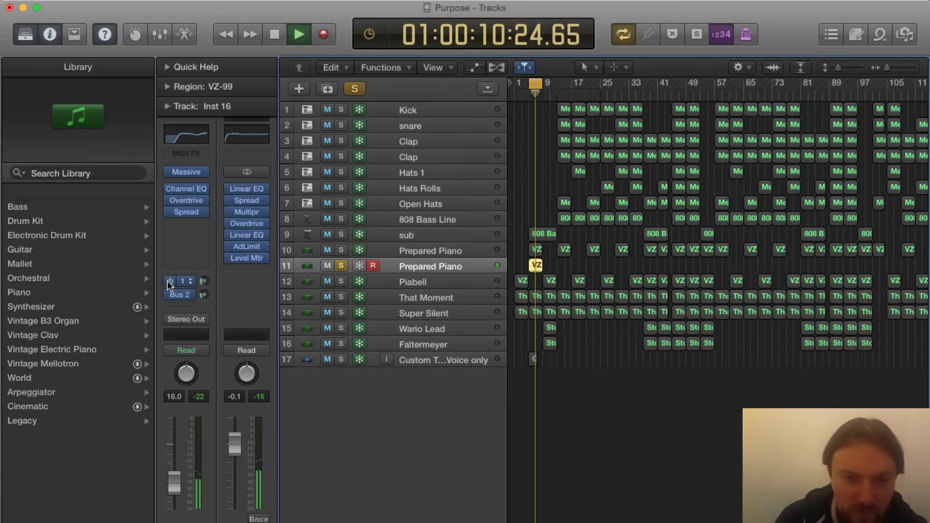
{"action": "key", "text": "space"}
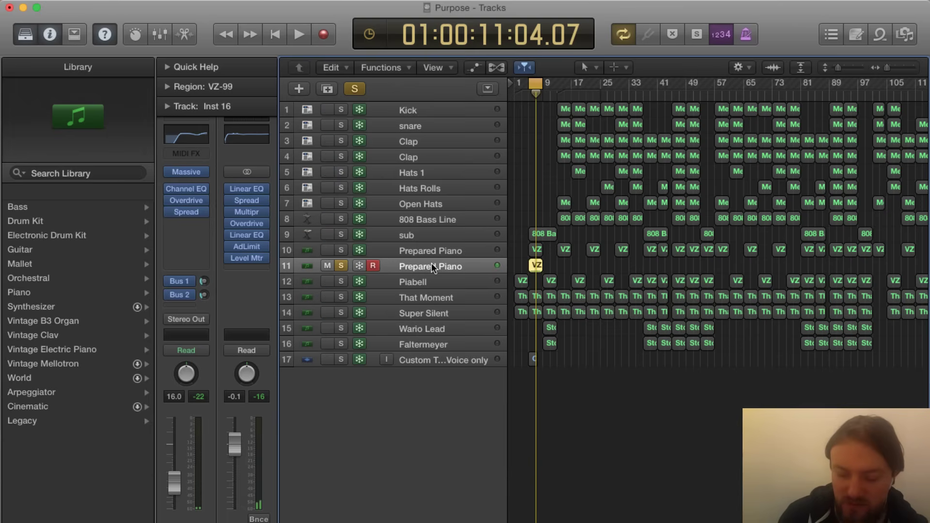
Step: Delete the duplicate Prepared Piano track together with its VZ-99 region
{"action": "key", "text": "Delete"}
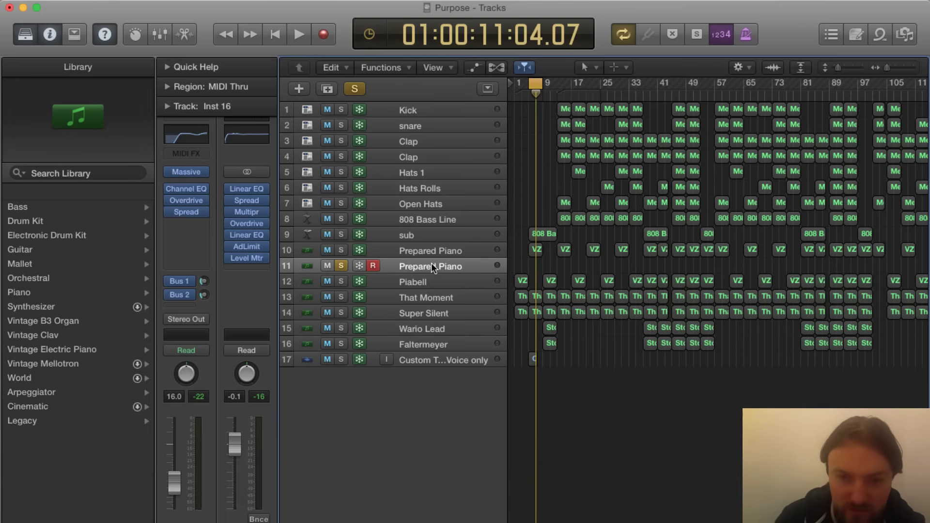
{"action": "key", "text": "super+BackSpace"}
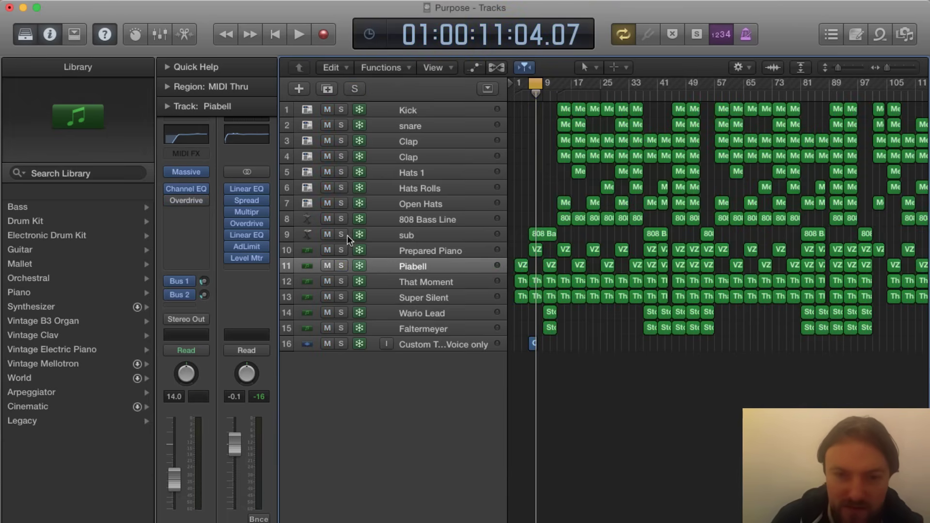
Step: Solo and select the sub track, set the cycle range to bars 5 to 12 over its first region, and play it
{"action": "left_click", "coordinate": [342, 235]}
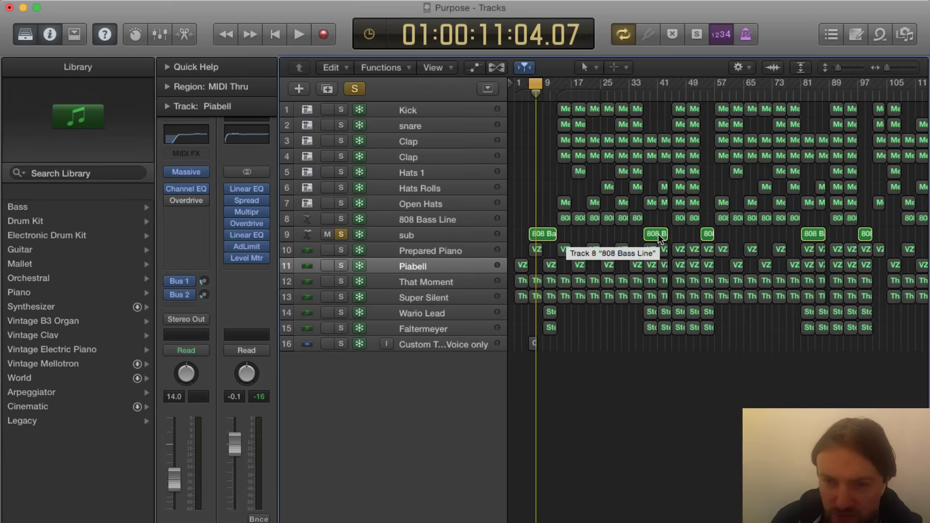
{"action": "left_click", "coordinate": [420, 233]}
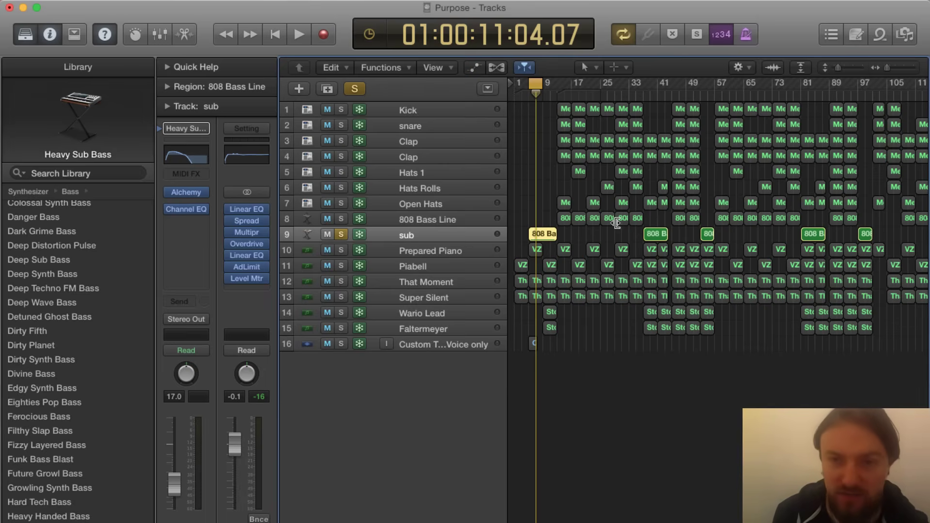
{"action": "left_click_drag", "start_coordinate": [535, 84], "coordinate": [546, 85]}
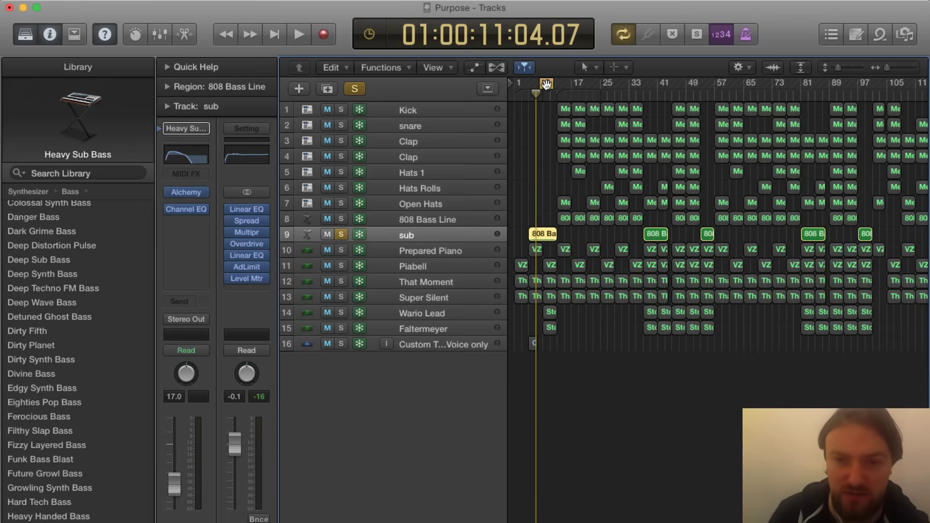
{"action": "left_click_drag", "start_coordinate": [543, 84], "coordinate": [532, 83]}
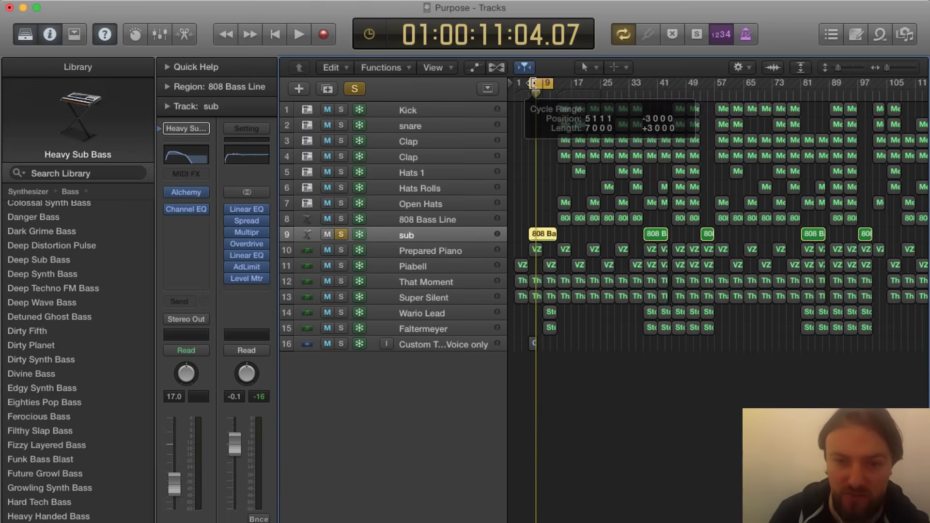
{"action": "key", "text": "space"}
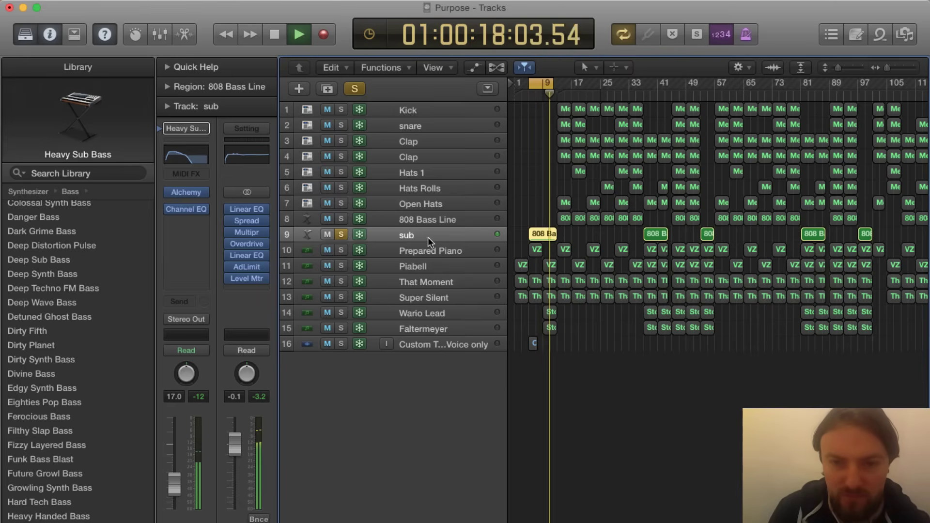
{"action": "key", "text": "space"}
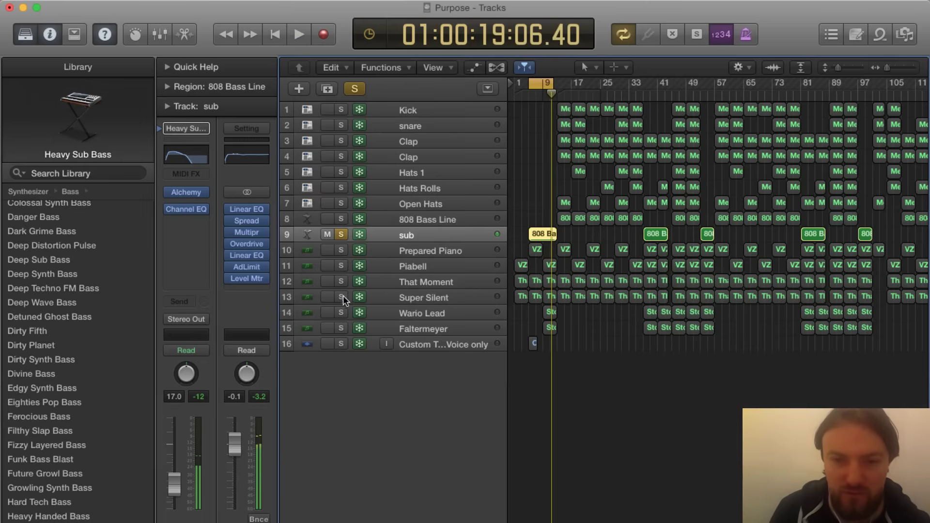
Step: Add Super Silent, That Moment and Piabell to the soloed sub track and start playback of the layers
{"action": "left_click", "coordinate": [342, 295]}
{"action": "left_click", "coordinate": [341, 279]}
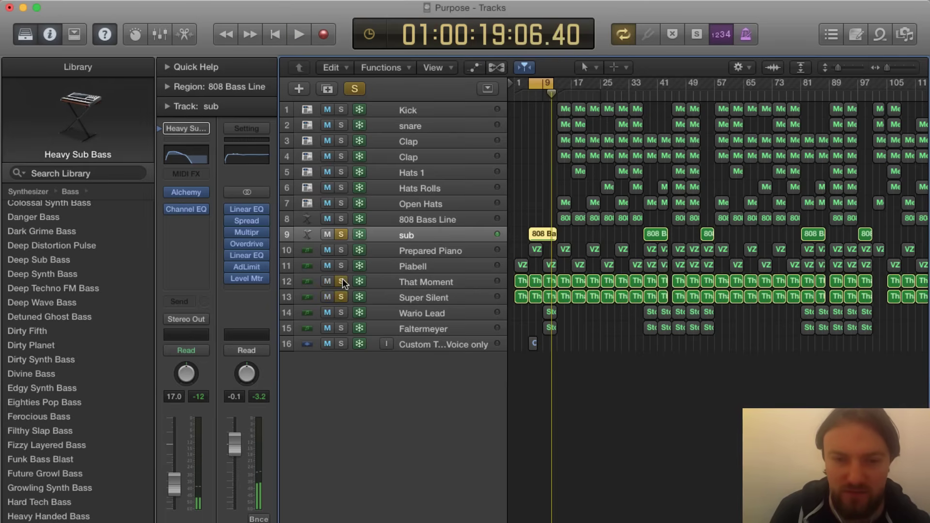
{"action": "left_click", "coordinate": [341, 264]}
{"action": "left_click", "coordinate": [340, 264]}
{"action": "key", "text": "space"}
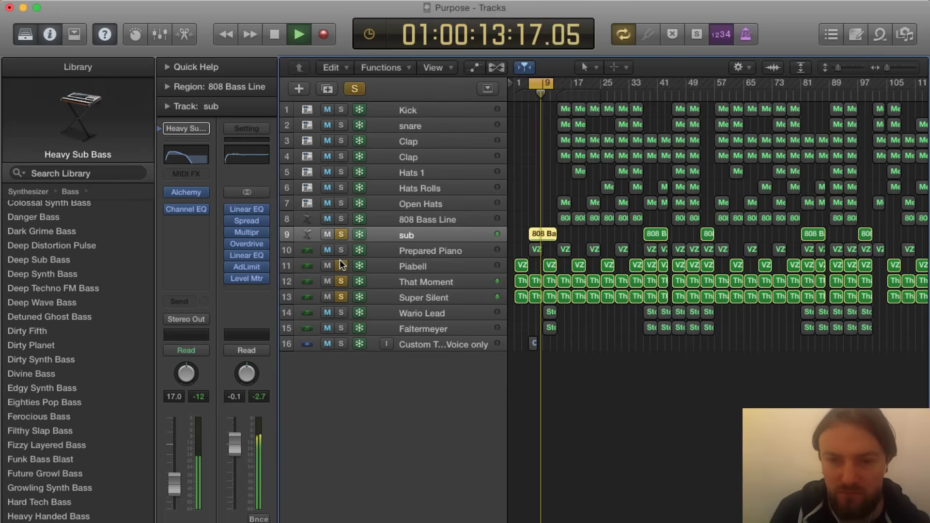
Step: Compare the layers during playback by taking Piabell and the sub out of solo and back in, then stop
{"action": "left_click", "coordinate": [340, 264]}
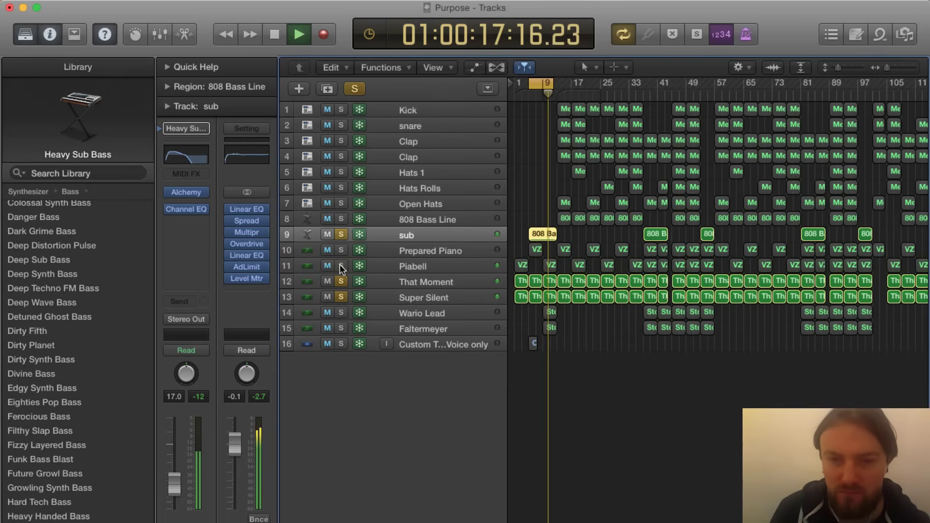
{"action": "left_click", "coordinate": [340, 264]}
{"action": "left_click", "coordinate": [342, 233]}
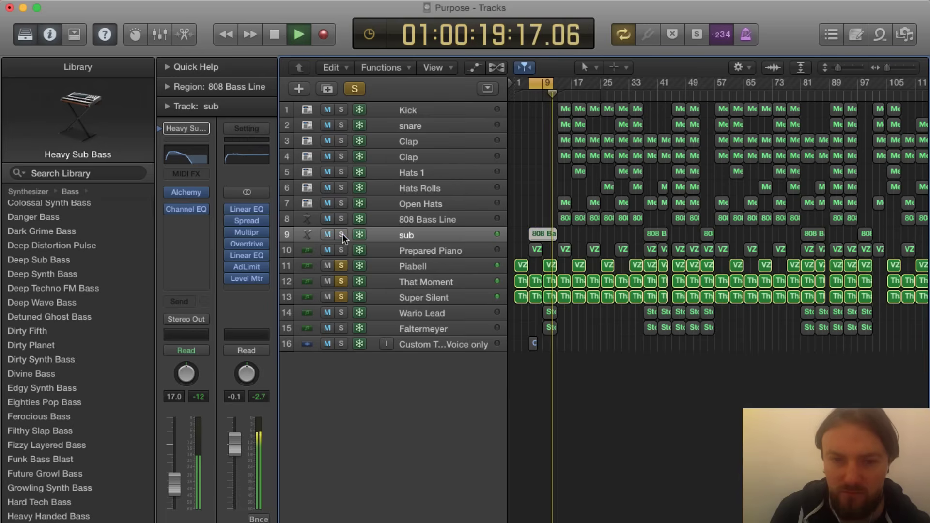
{"action": "left_click", "coordinate": [342, 233]}
{"action": "key", "text": "space"}
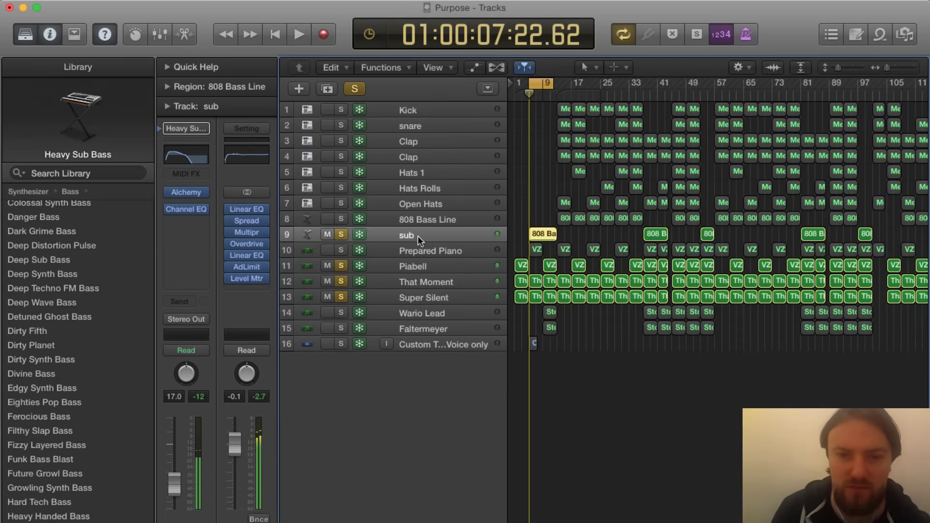
Step: Turn off cycle playback, take Super Silent, That Moment and Piabell out of solo, and clear the remaining solo
{"action": "left_click", "coordinate": [543, 83]}
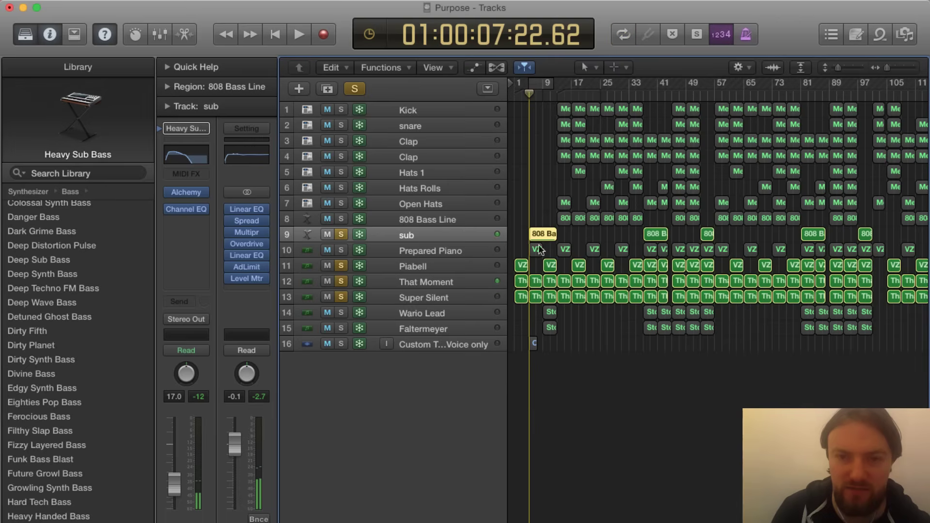
{"action": "left_click", "coordinate": [341, 297]}
{"action": "left_click", "coordinate": [341, 281]}
{"action": "left_click", "coordinate": [341, 265]}
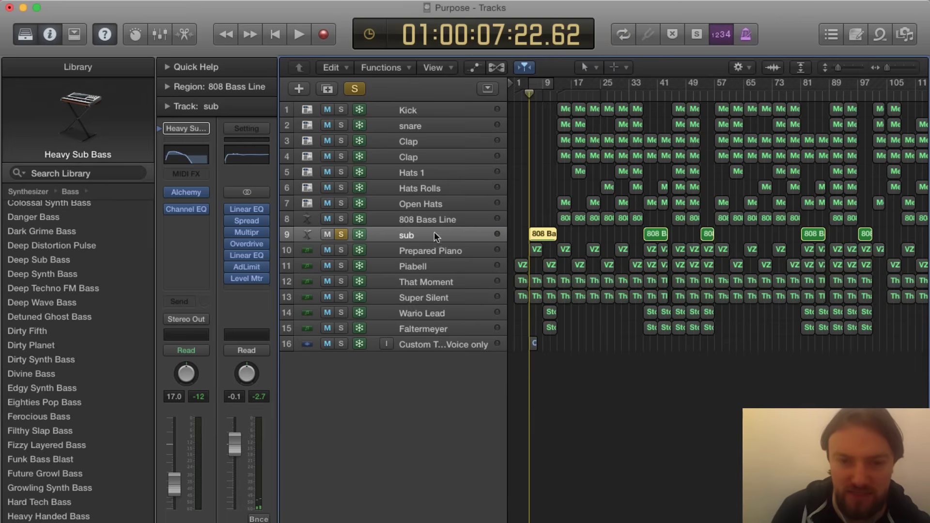
{"action": "left_click", "coordinate": [450, 227]}
{"action": "left_click", "coordinate": [354, 88]}
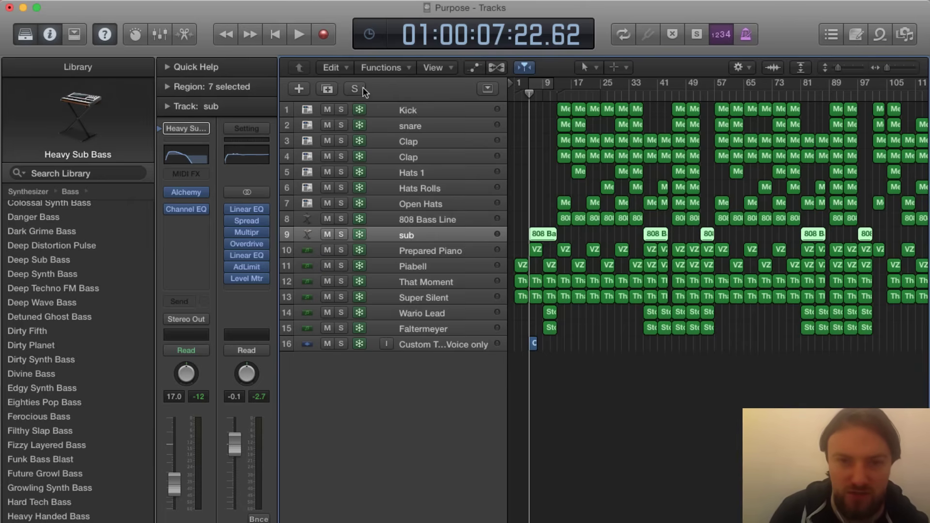
Step: Duplicate the sub track, copy only its first 808 Bass Line region onto the new track, and solo that track
{"action": "key", "text": "super+d"}
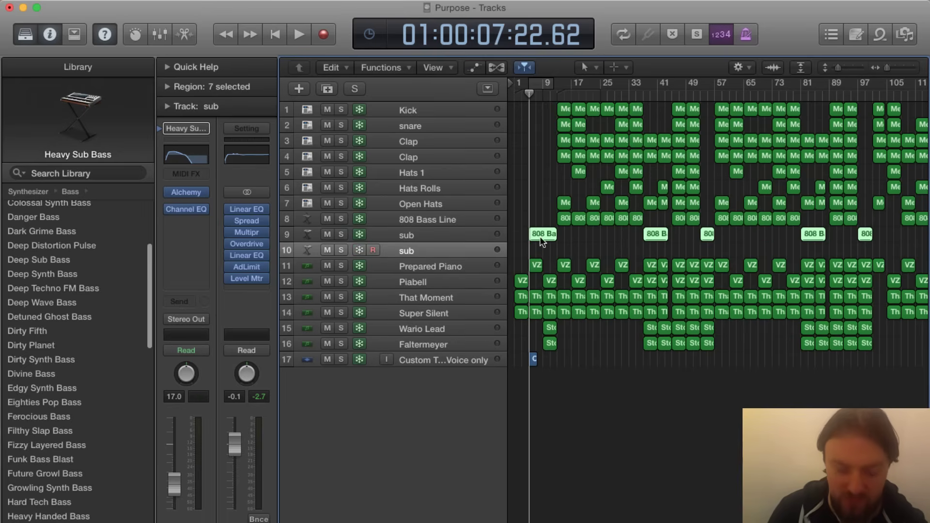
{"action": "left_click_drag", "start_coordinate": [540, 235], "coordinate": [540, 245]}
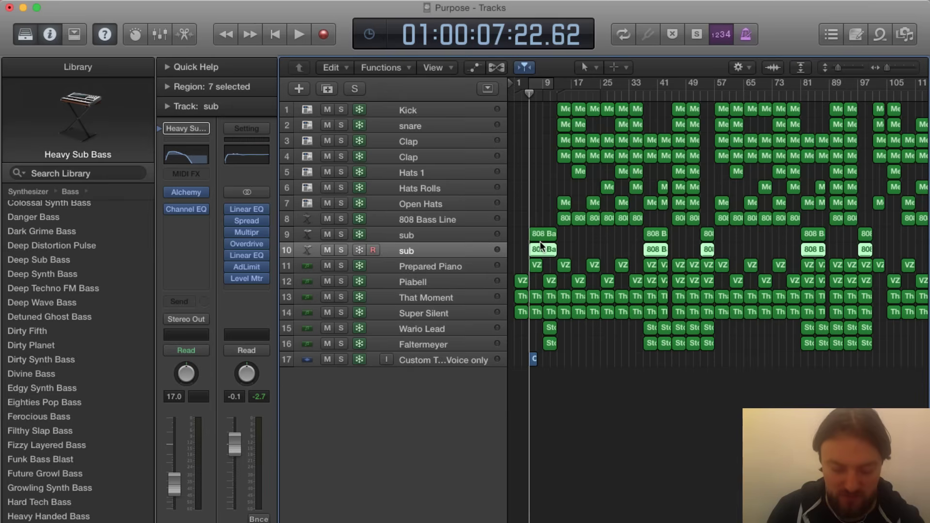
{"action": "key", "text": "super+z"}
{"action": "left_click", "coordinate": [541, 253]}
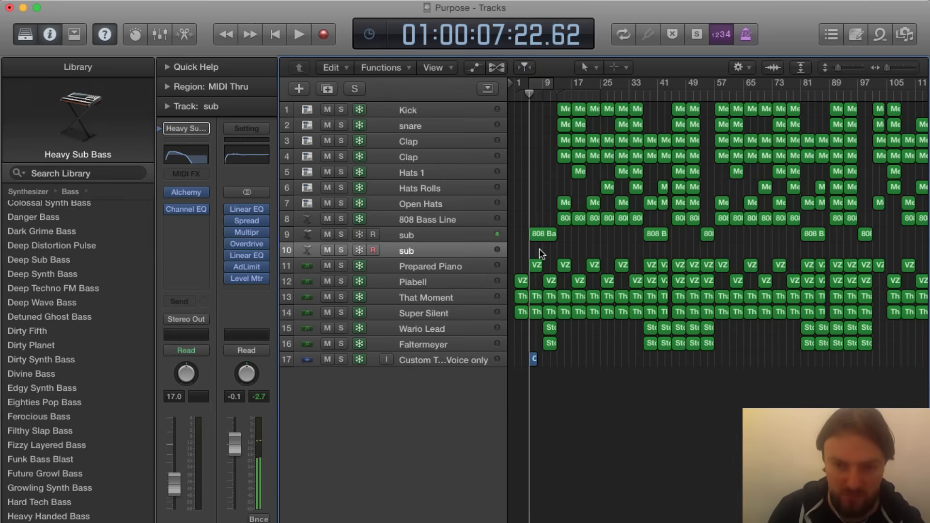
{"action": "left_click_drag", "start_coordinate": [542, 233], "coordinate": [541, 250]}
{"action": "left_click", "coordinate": [341, 250]}
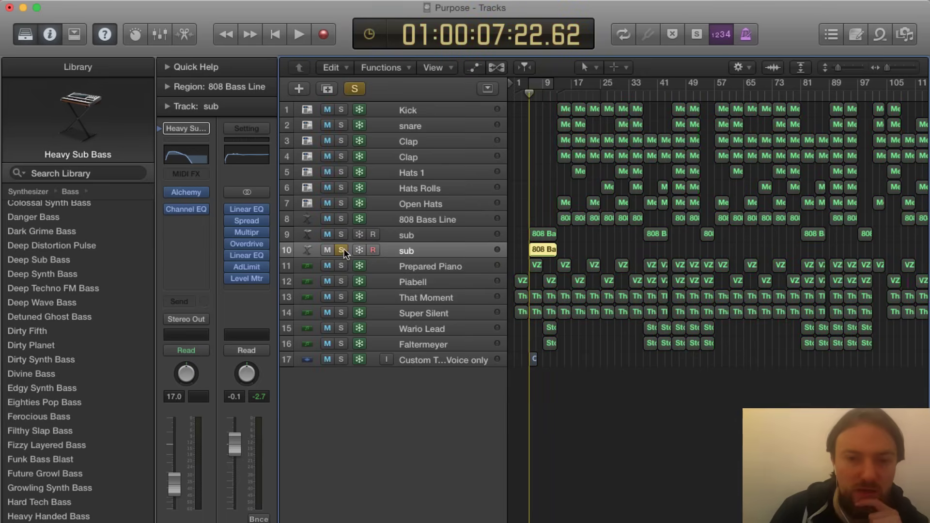
Step: Open the duplicate sub track's Channel EQ, examine its low-end boost and high-frequency cut, and close it
{"action": "mouse_move", "coordinate": [235, 210]}
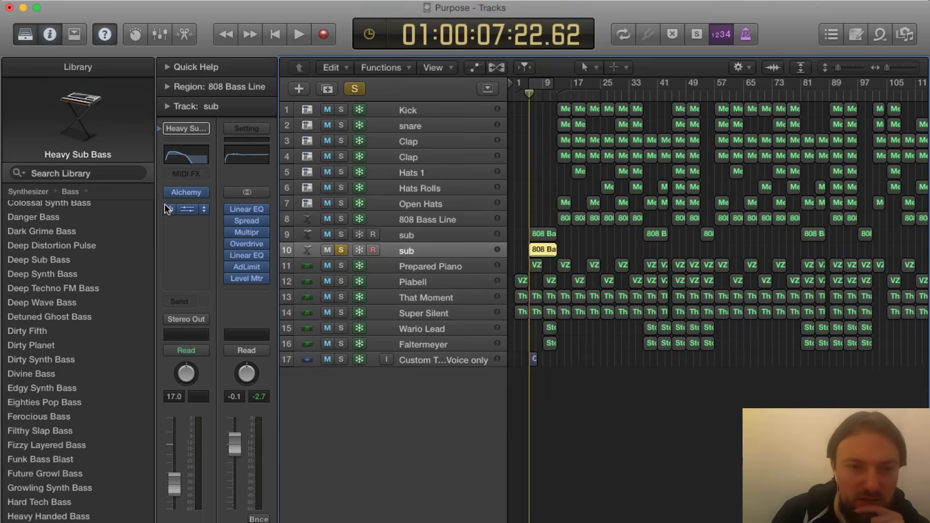
{"action": "left_click", "coordinate": [180, 156]}
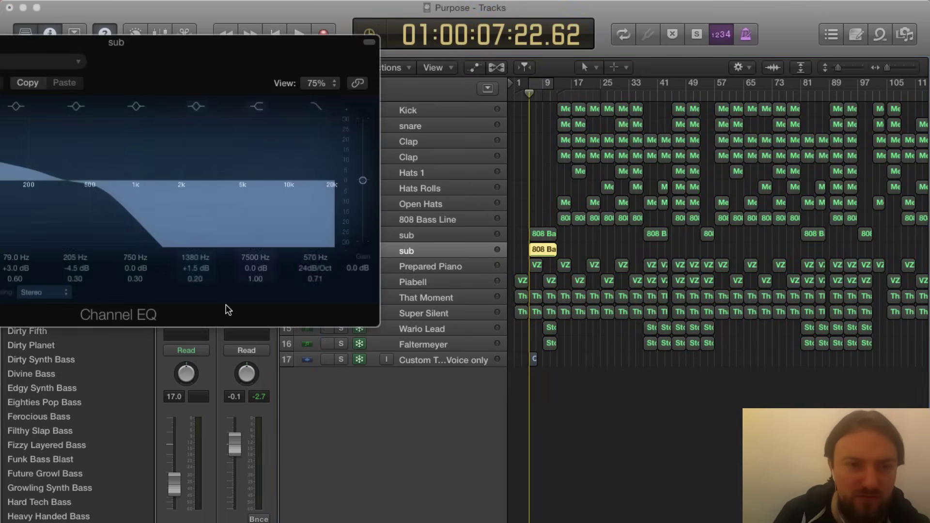
{"action": "left_click_drag", "start_coordinate": [10, 43], "coordinate": [559, 221]}
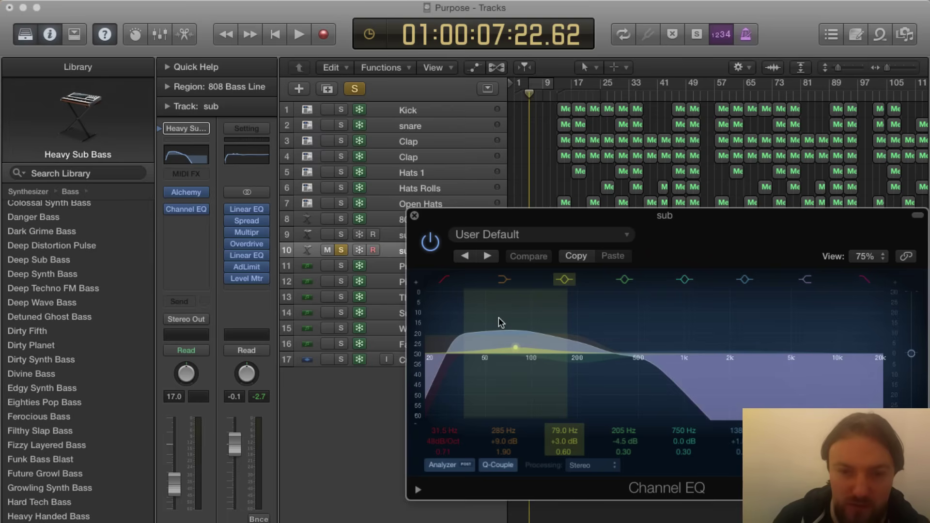
{"action": "left_click", "coordinate": [414, 216]}
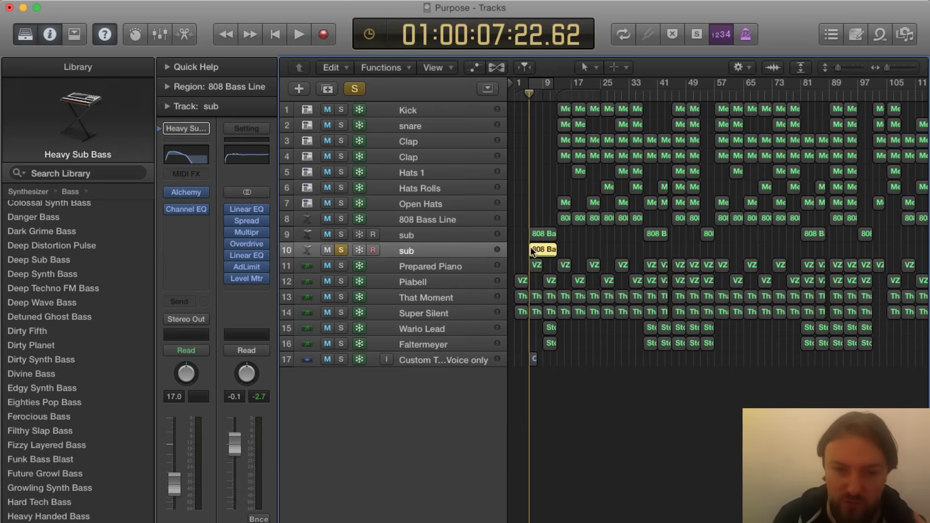
Step: Bypass the Channel EQ on the duplicate sub track, then play its region from bar 5 and stop
{"action": "mouse_move", "coordinate": [175, 191]}
{"action": "left_click", "coordinate": [169, 209]}
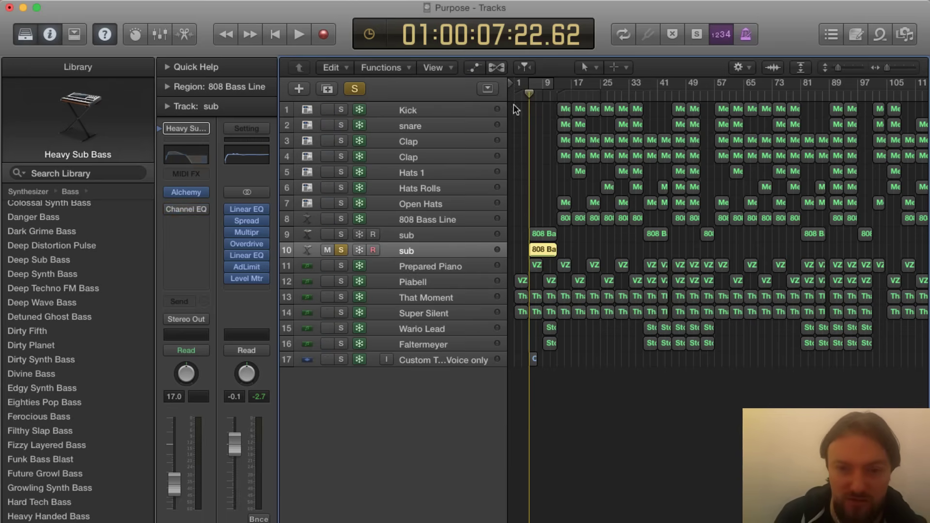
{"action": "double_click", "coordinate": [529, 97]}
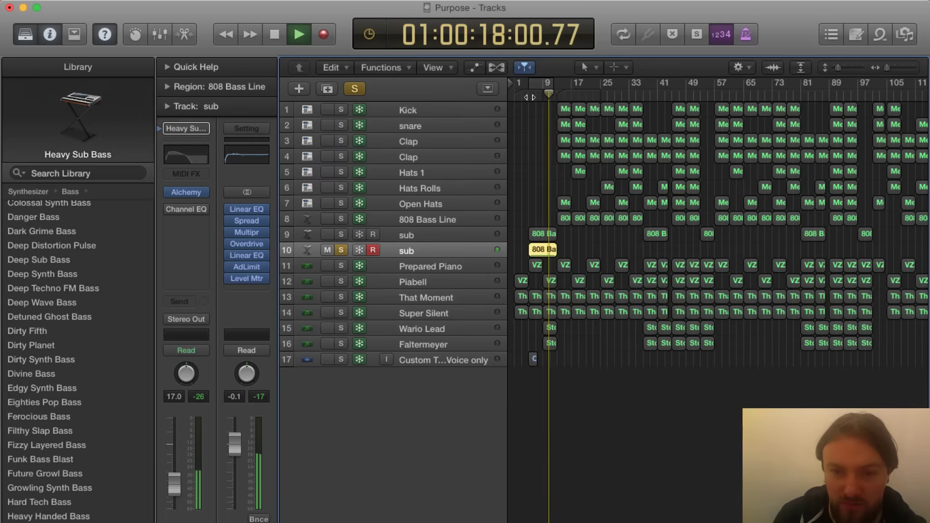
{"action": "key", "text": "space"}
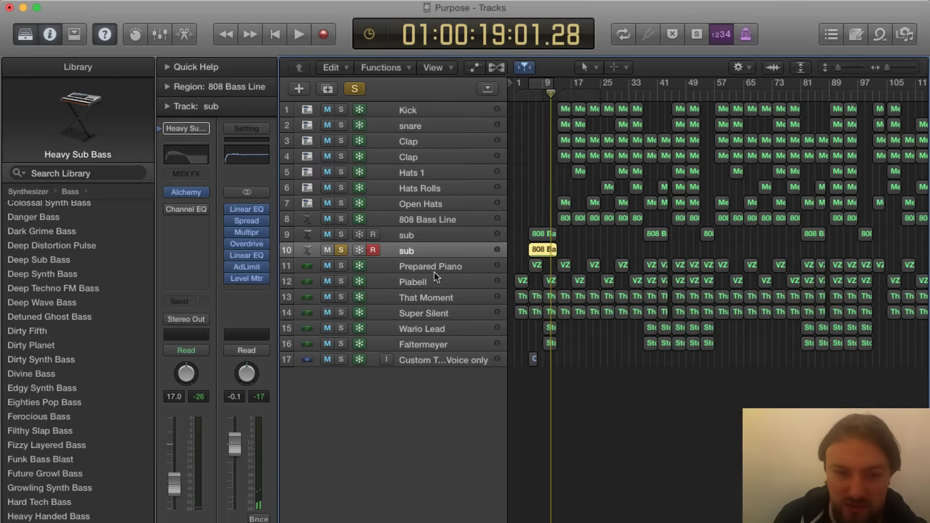
Step: Show the mixer, examine the bus channels' inserts and EQ curves alongside the output channel, and hide the mixer
{"action": "mouse_move", "coordinate": [228, 257]}
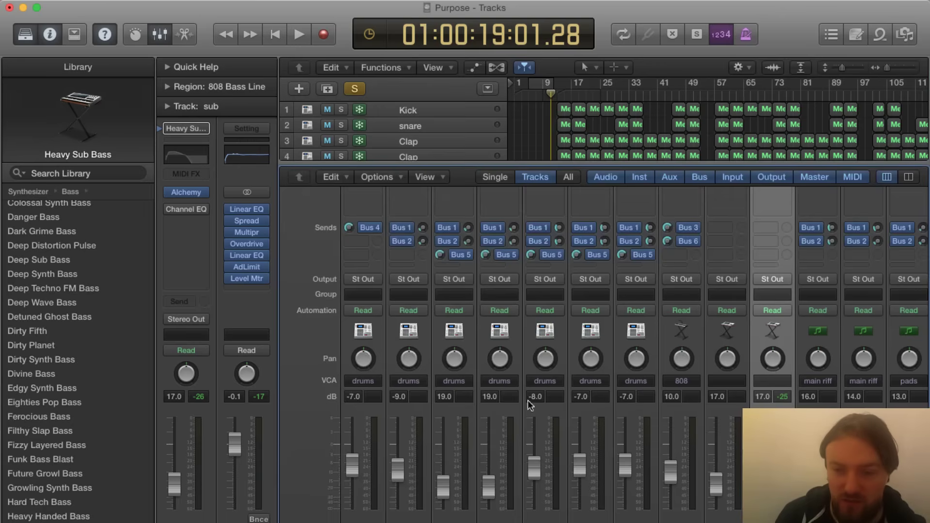
{"action": "scroll", "coordinate": [659, 509], "scroll_direction": "right", "scroll_amount": 10}
{"action": "scroll", "coordinate": [703, 413], "scroll_direction": "right", "scroll_amount": 2}
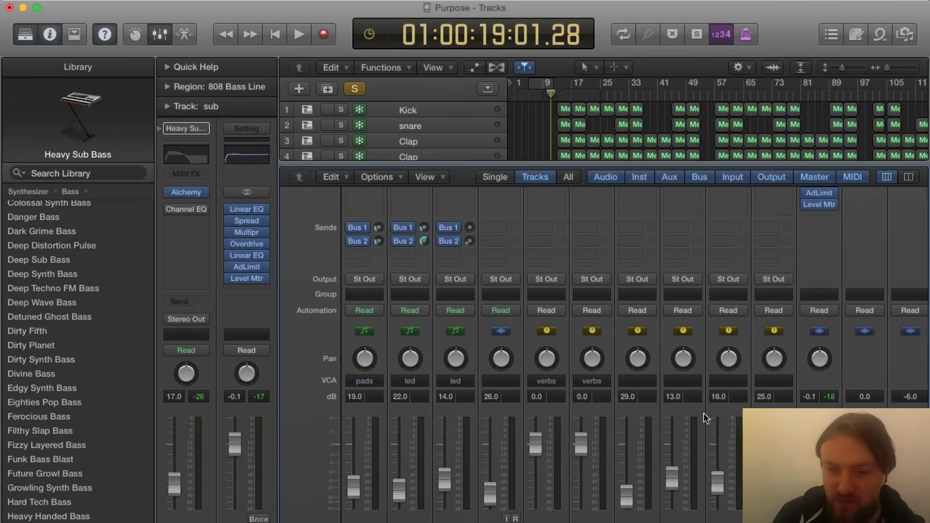
{"action": "scroll", "coordinate": [703, 412], "scroll_direction": "up", "scroll_amount": 5}
{"action": "scroll", "coordinate": [687, 376], "scroll_direction": "down", "scroll_amount": 3}
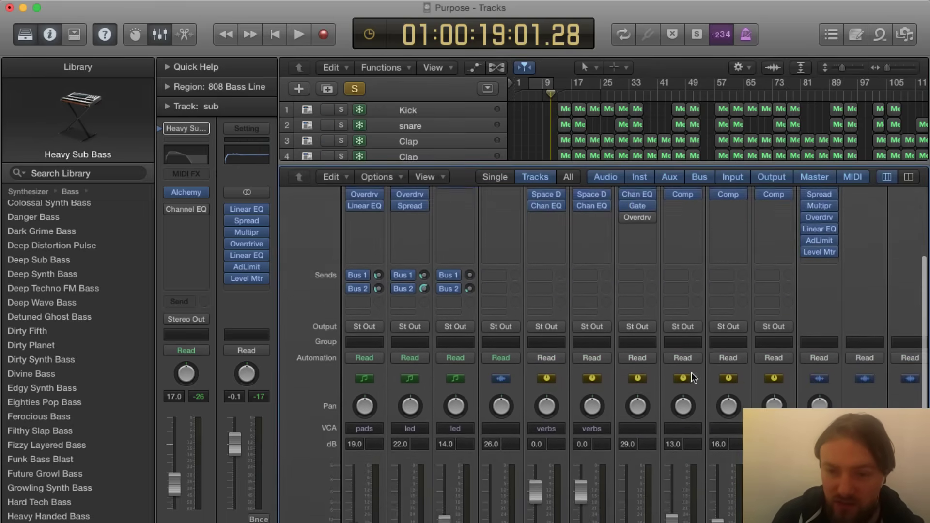
{"action": "scroll", "coordinate": [708, 368], "scroll_direction": "up", "scroll_amount": 4}
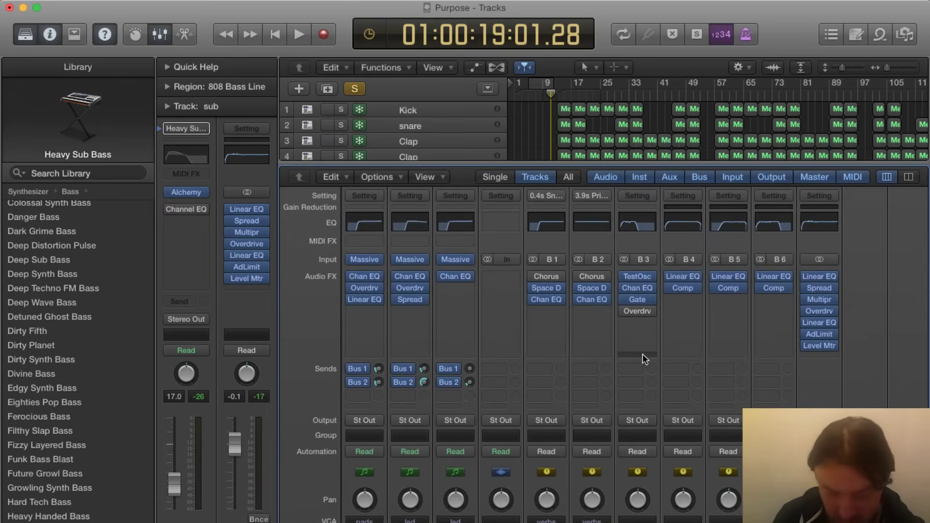
{"action": "key", "text": "x"}
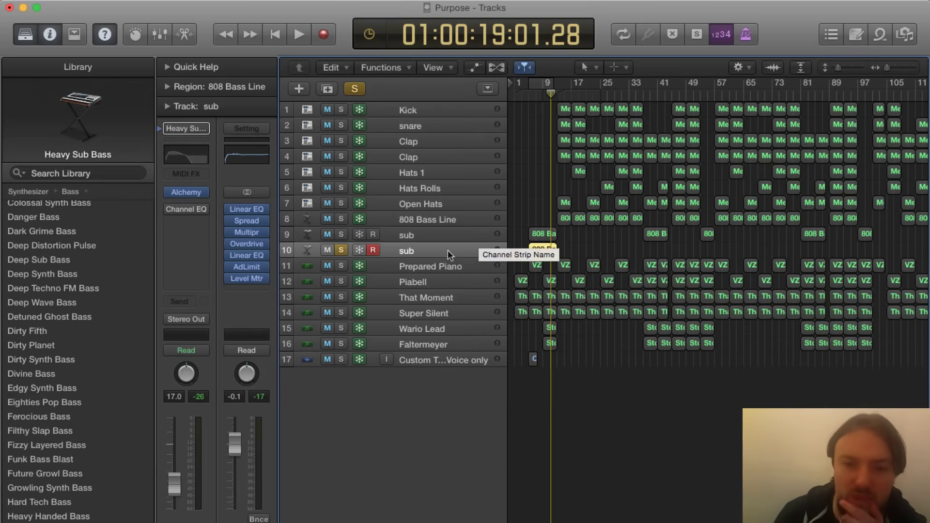
Step: Solo Faltermeyer and Wario Lead in place of the sub, play them from bar 9, and drop Faltermeyer from solo before stopping
{"action": "left_click", "coordinate": [341, 343]}
{"action": "left_click", "coordinate": [341, 329]}
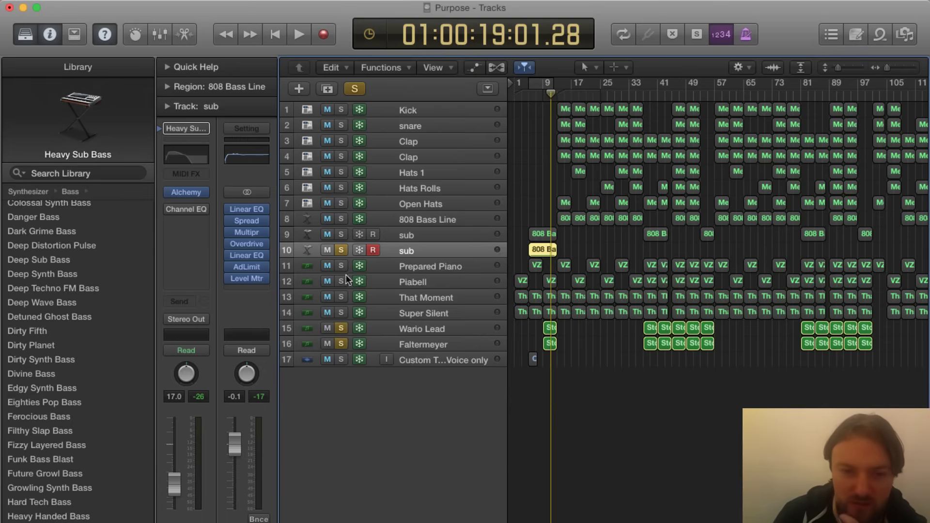
{"action": "left_click", "coordinate": [433, 330]}
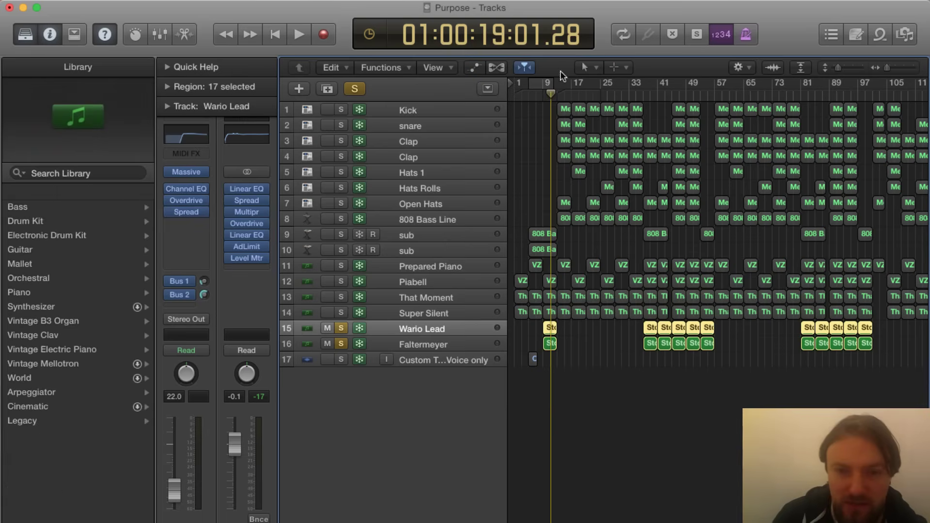
{"action": "key", "text": "shift+space"}
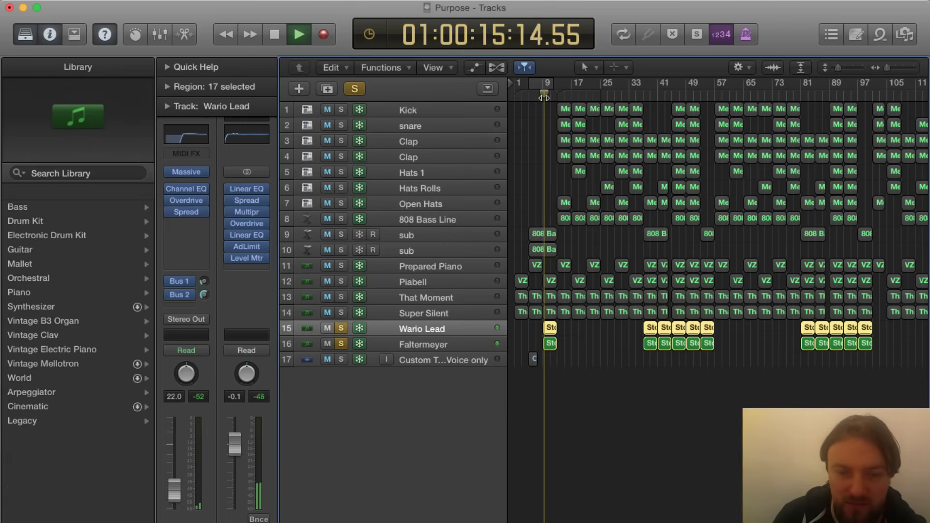
{"action": "left_click", "coordinate": [337, 343]}
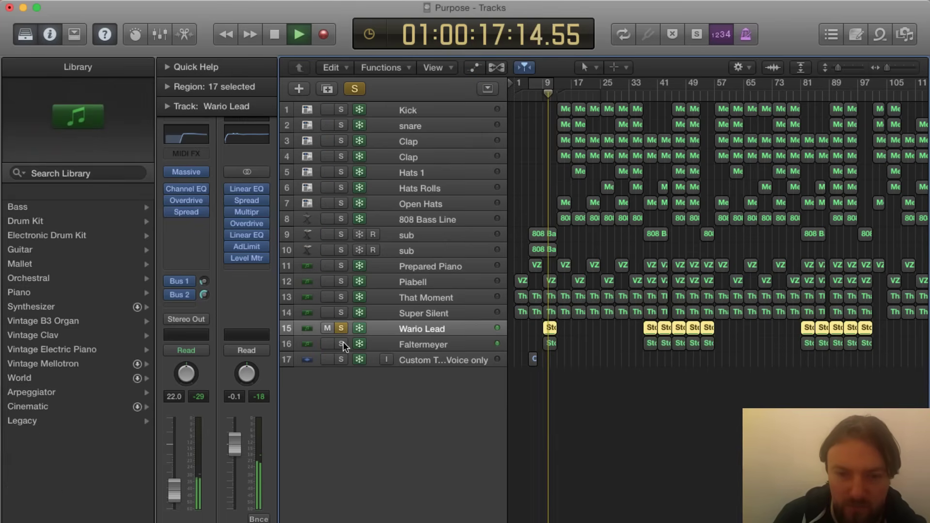
{"action": "key", "text": "space"}
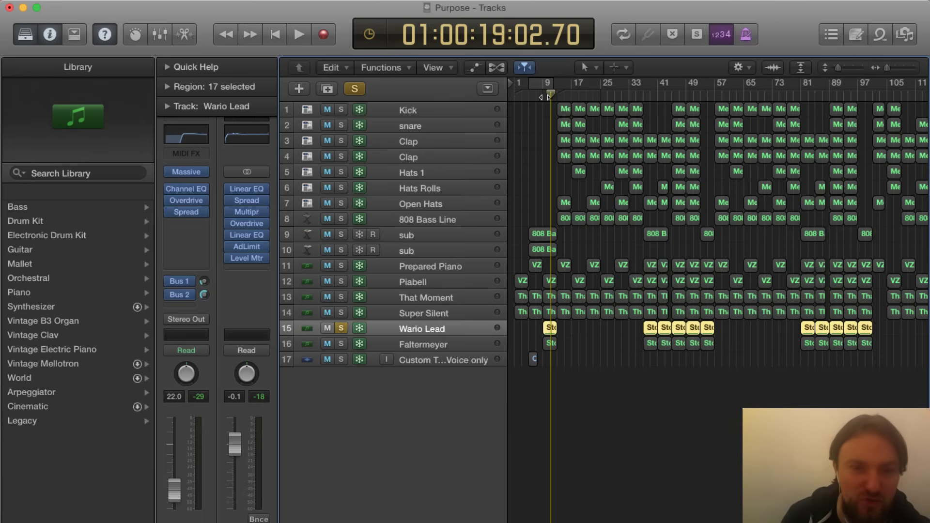
Step: Play the soloed Wario Lead again, stop, then open its Channel EQ, examine the curve and close it
{"action": "key", "text": "space"}
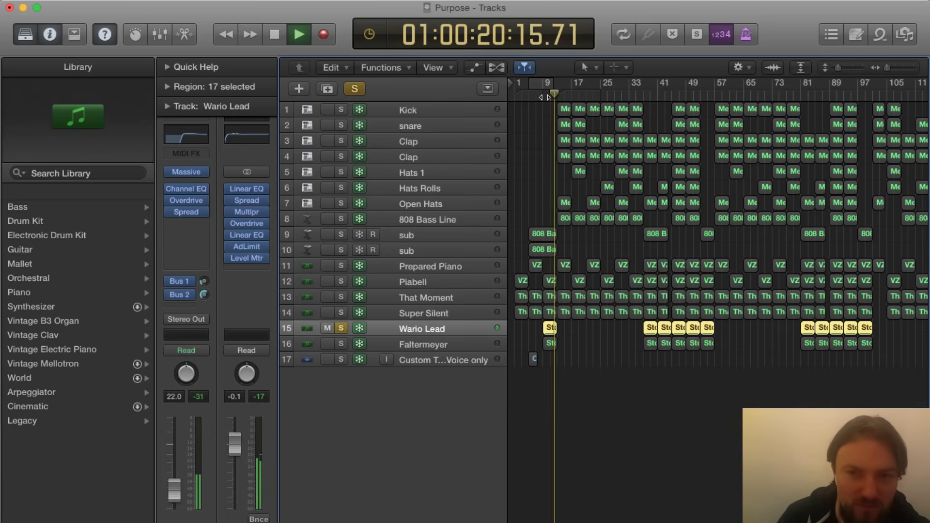
{"action": "left_click", "coordinate": [542, 97]}
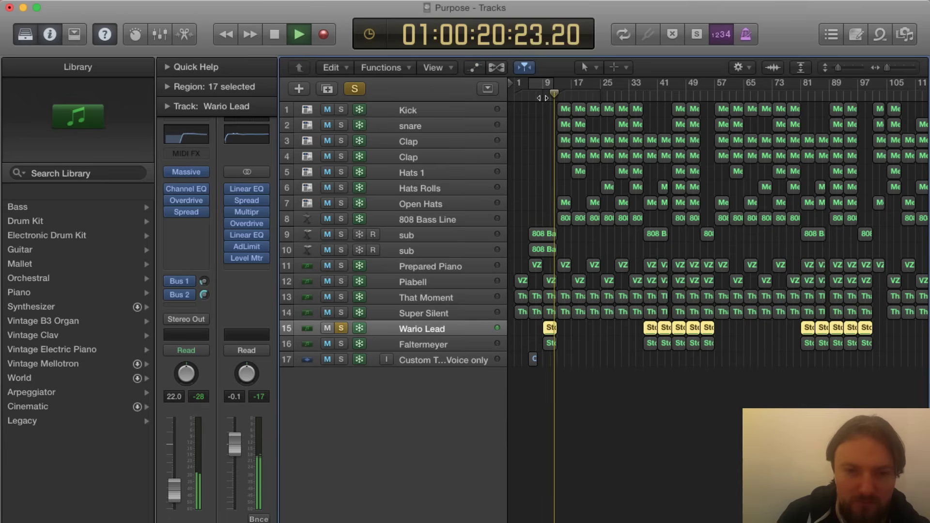
{"action": "key", "text": "space"}
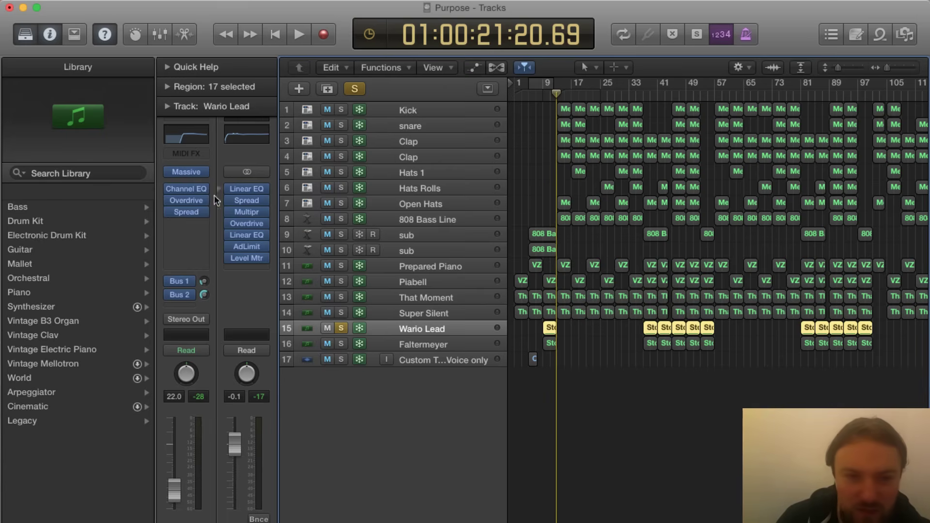
{"action": "left_click", "coordinate": [186, 138]}
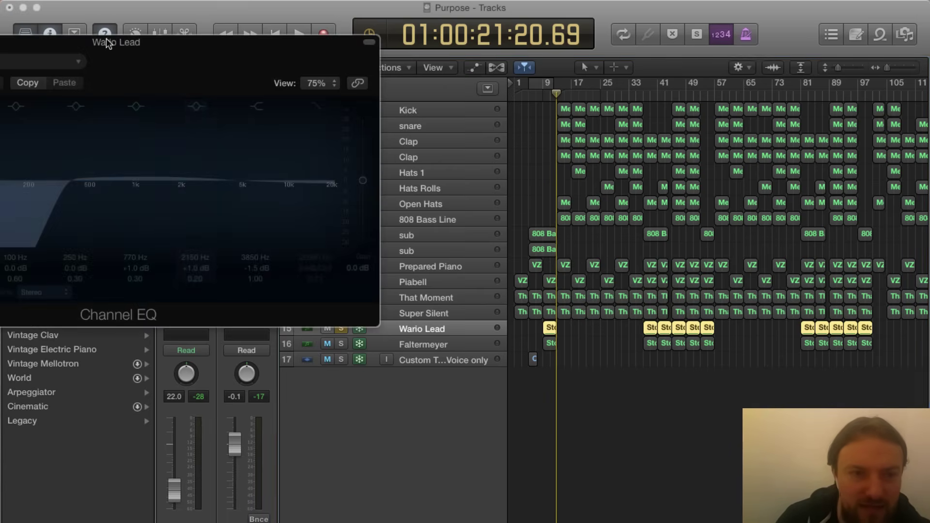
{"action": "left_click_drag", "start_coordinate": [113, 42], "coordinate": [591, 214]}
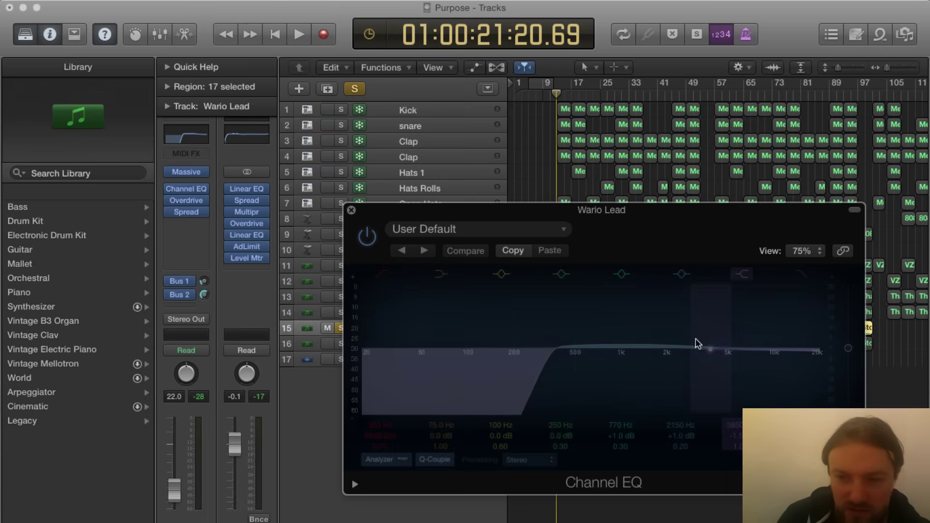
{"action": "left_click", "coordinate": [351, 209]}
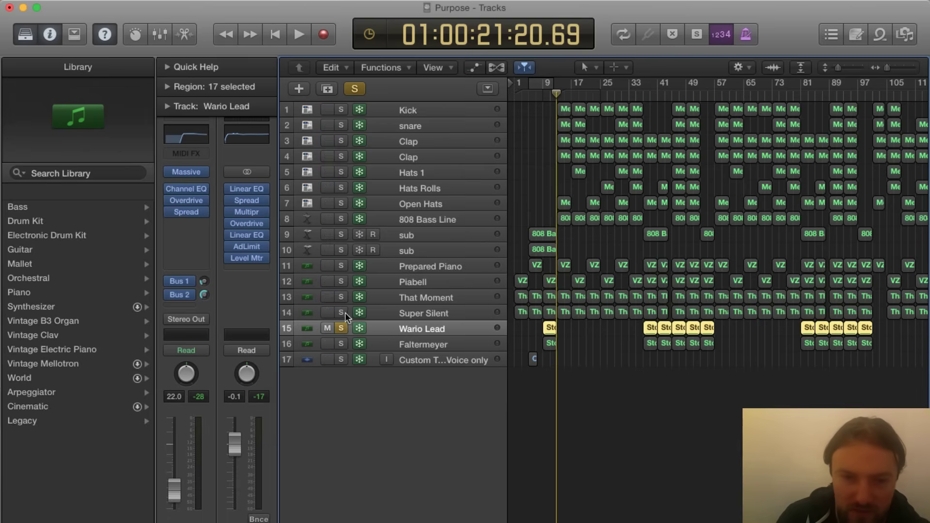
Step: Solo and select Faltermeyer in place of Wario Lead, examine its Channel EQ curve, and close the plug-in
{"action": "left_click", "coordinate": [341, 344]}
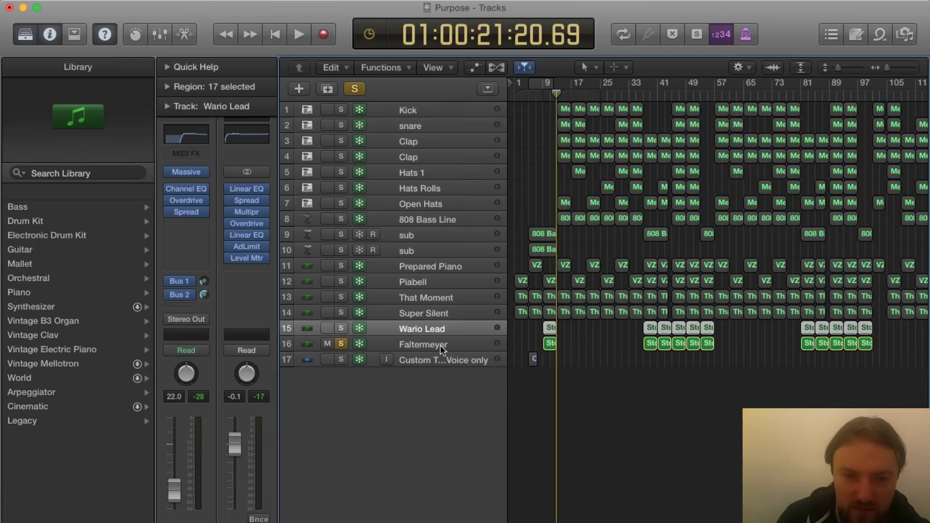
{"action": "left_click", "coordinate": [441, 347]}
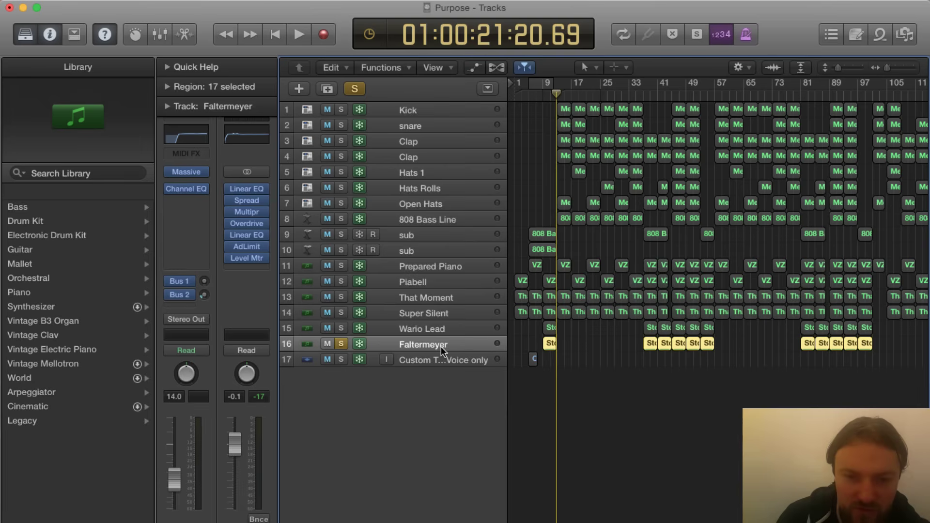
{"action": "left_click", "coordinate": [187, 131]}
{"action": "left_click_drag", "start_coordinate": [73, 45], "coordinate": [570, 223]}
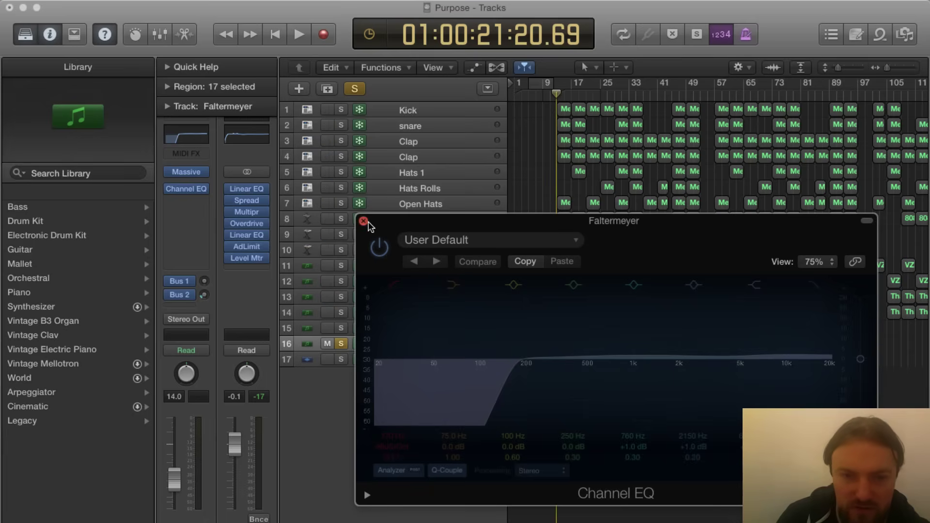
{"action": "left_click", "coordinate": [364, 221]}
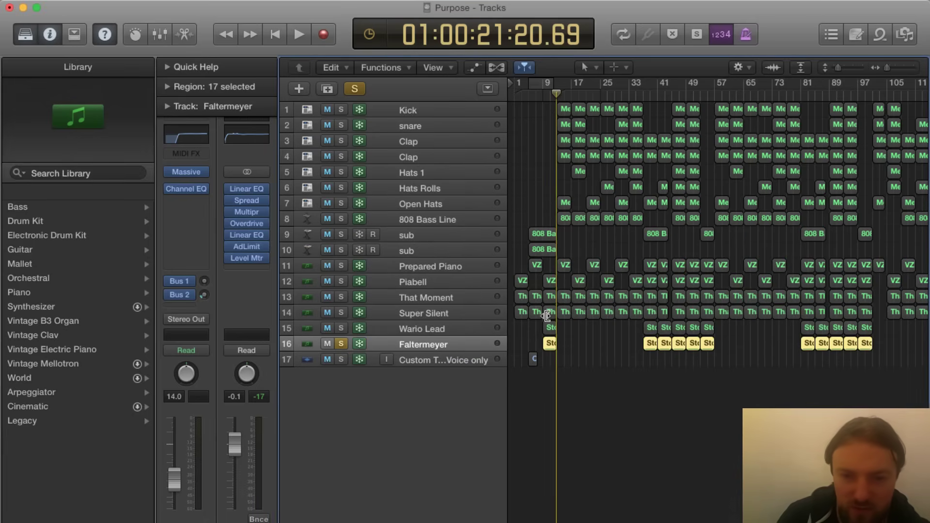
Step: Open the Stolen Memories region at bar 9 in the Piano Roll to examine its notes
{"action": "left_click", "coordinate": [547, 328]}
{"action": "double_click", "coordinate": [545, 325]}
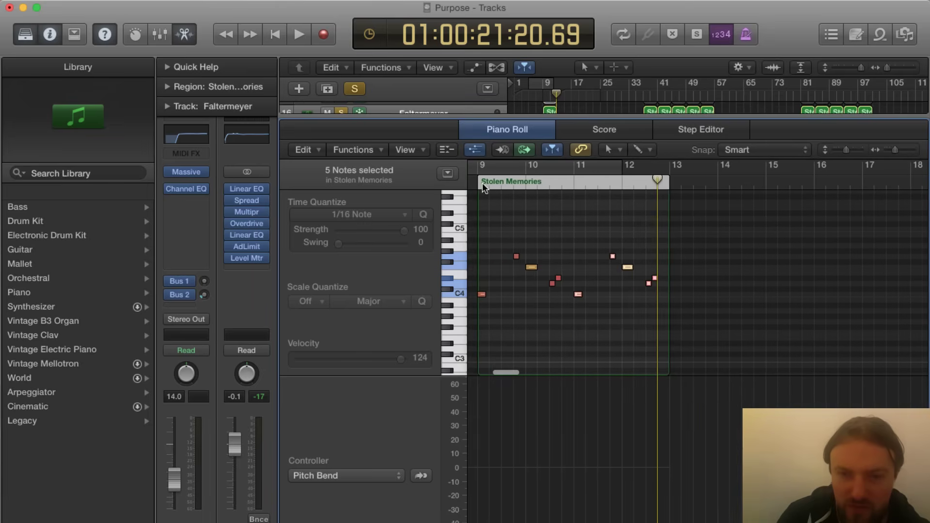
Step: Play the soloed Faltermeyer notes from the start of the Stolen Memories region, stop, and close the Piano Roll
{"action": "left_click", "coordinate": [478, 185]}
{"action": "key", "text": "space"}
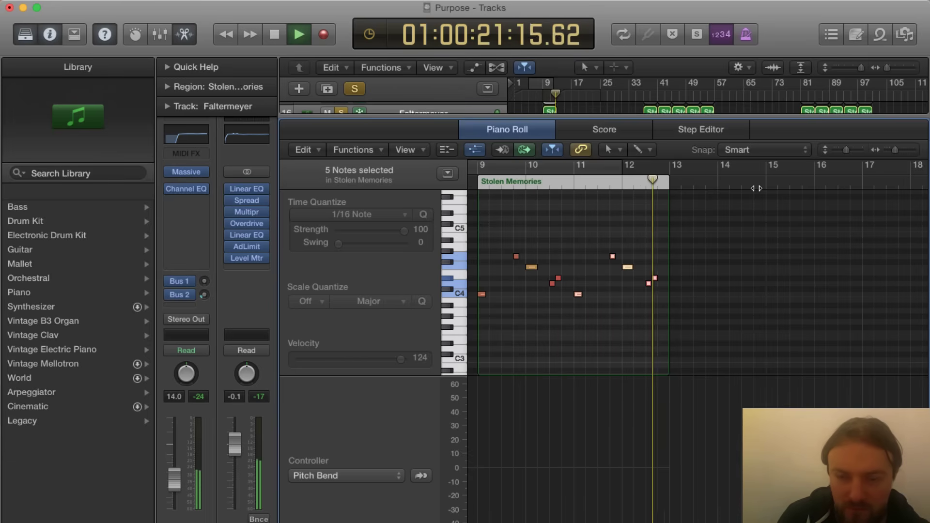
{"action": "key", "text": "space"}
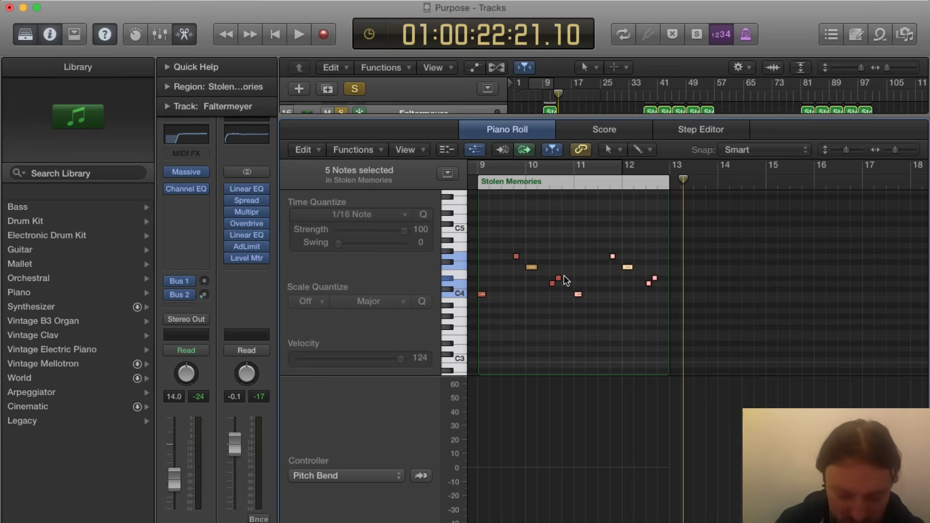
{"action": "key", "text": "x"}
{"action": "key", "text": "x"}
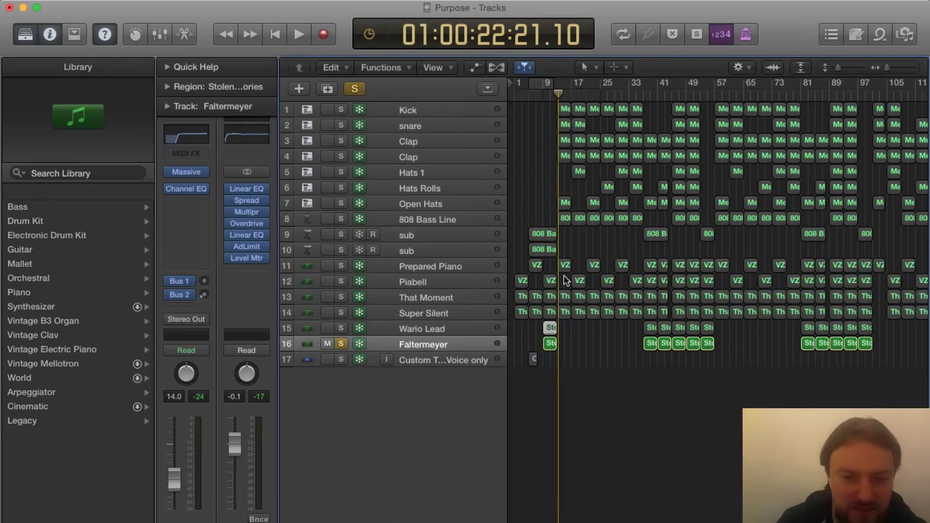
Step: Add Wario Lead, Super Silent, That Moment, Piabell, Prepared Piano and both sub tracks to the solo with Faltermeyer
{"action": "left_click", "coordinate": [342, 329]}
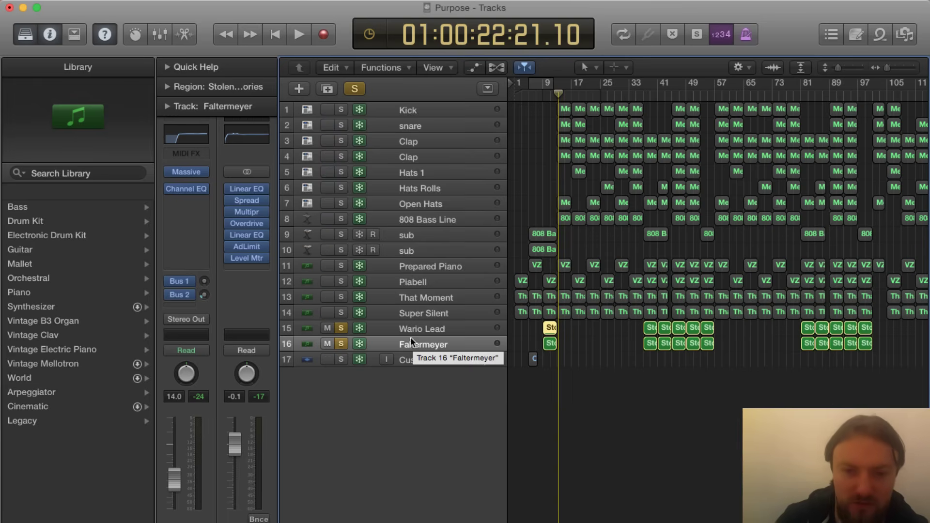
{"action": "left_click", "coordinate": [341, 312]}
{"action": "left_click", "coordinate": [341, 296]}
{"action": "left_click_drag", "start_coordinate": [341, 282], "coordinate": [341, 235]}
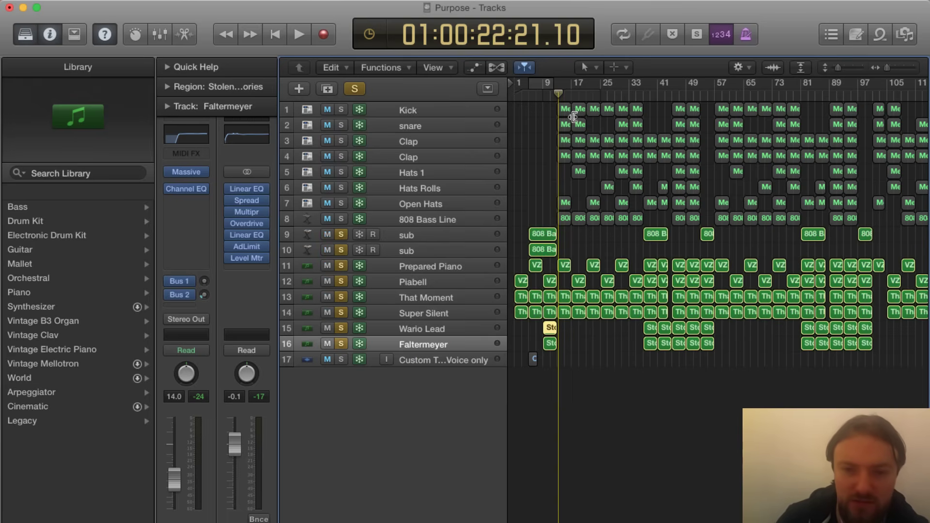
Step: Play the soloed melodic and sub tracks with the bar 5 to 13 cycle on, then turn the cycle off and stop
{"action": "left_click", "coordinate": [535, 82]}
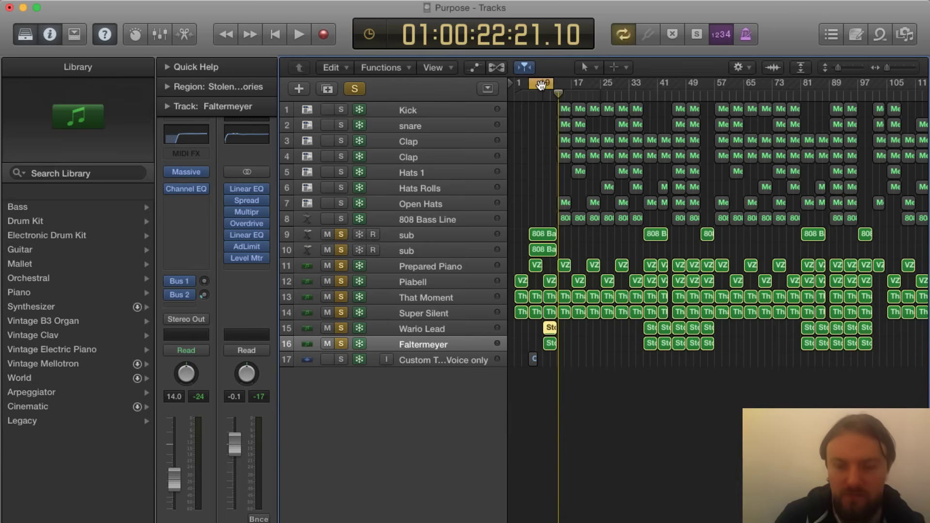
{"action": "key", "text": "space"}
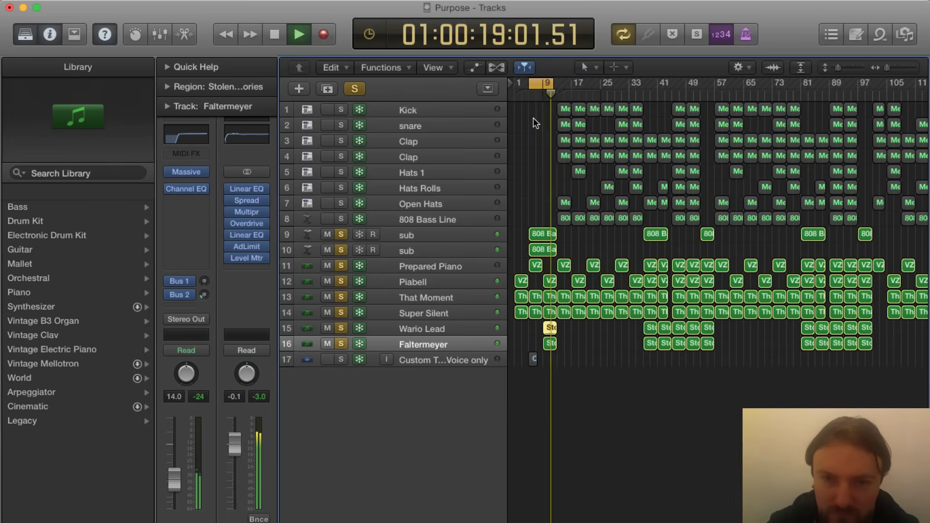
{"action": "left_click", "coordinate": [552, 83]}
{"action": "key", "text": "space"}
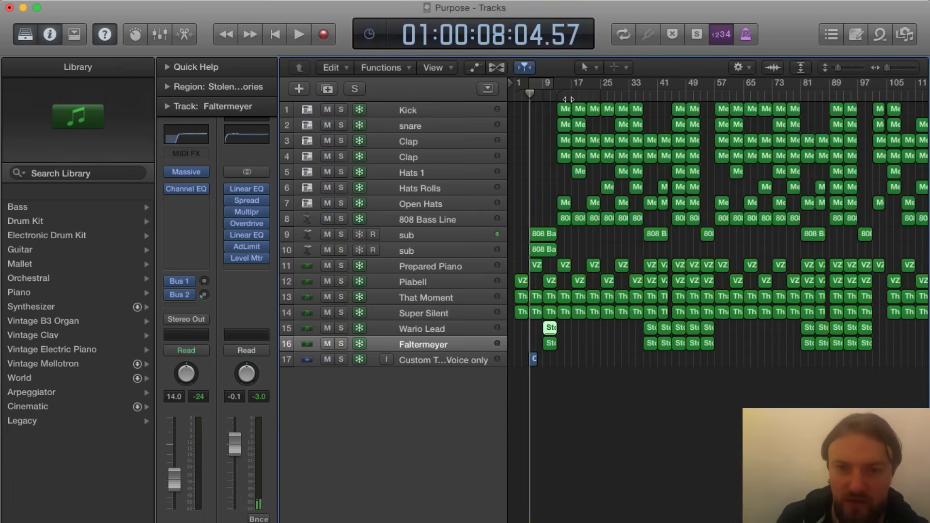
Step: Select the Kick track, set the cycle range from bar 13 to about bar 25, and play the full mix through it before stopping
{"action": "left_click", "coordinate": [409, 110]}
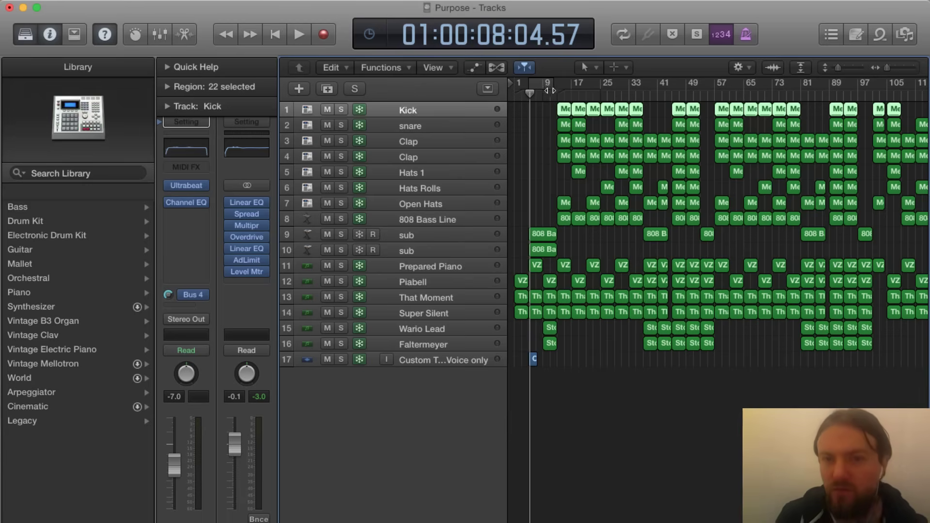
{"action": "left_click_drag", "start_coordinate": [549, 91], "coordinate": [571, 83]}
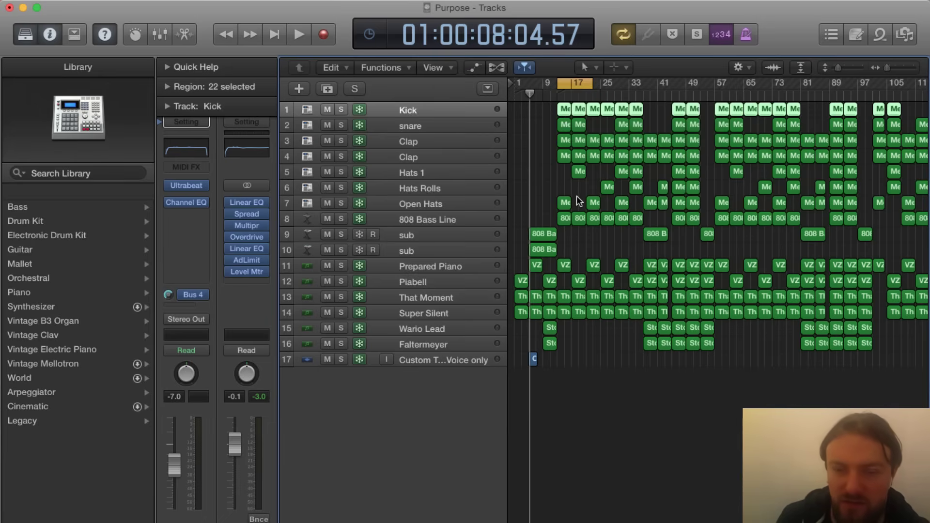
{"action": "left_click_drag", "start_coordinate": [587, 81], "coordinate": [597, 85]}
{"action": "key", "text": "space"}
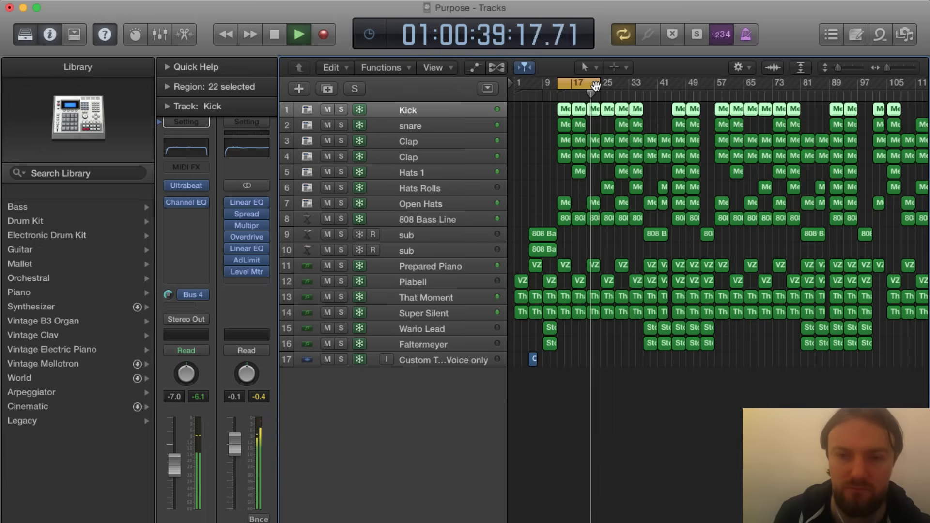
{"action": "key", "text": "space"}
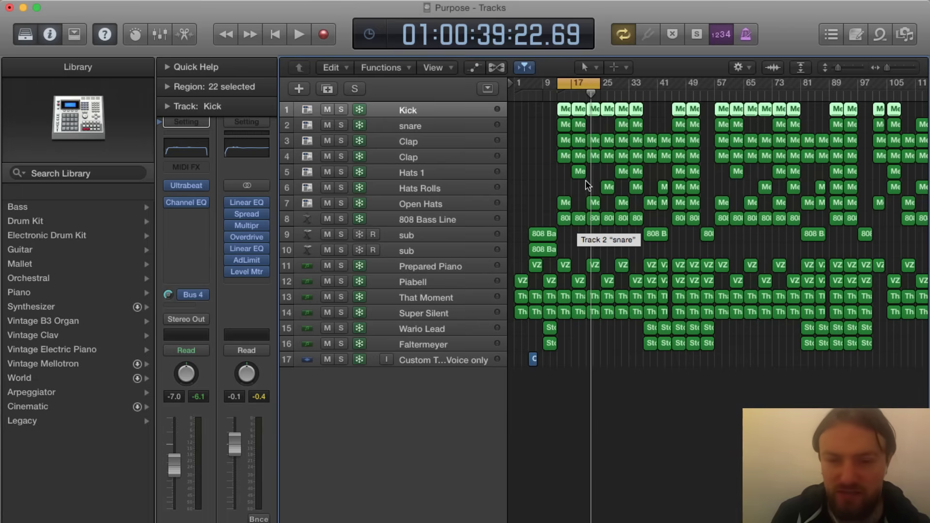
Step: Solo the Kick, open its first Metro Kit region at bar 13 in the Piano Roll, and play the pattern before stopping
{"action": "left_click", "coordinate": [340, 110]}
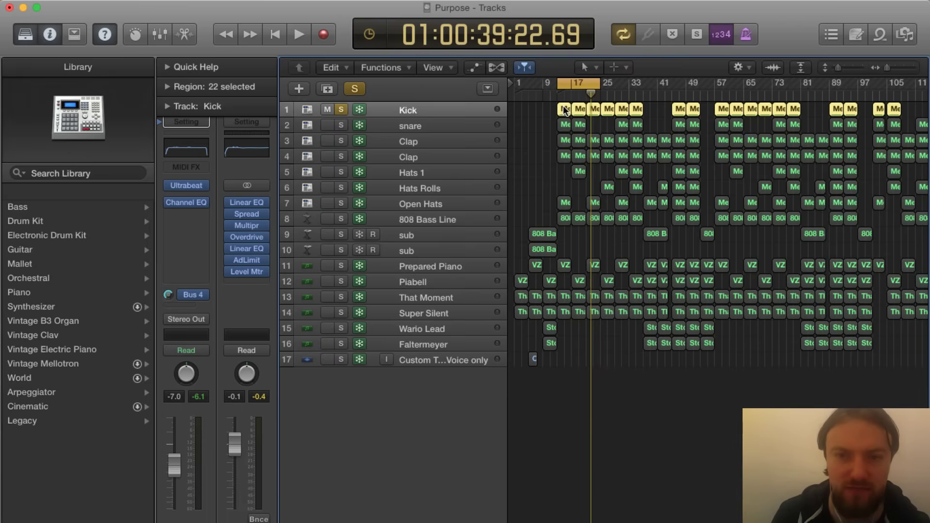
{"action": "double_click", "coordinate": [563, 110]}
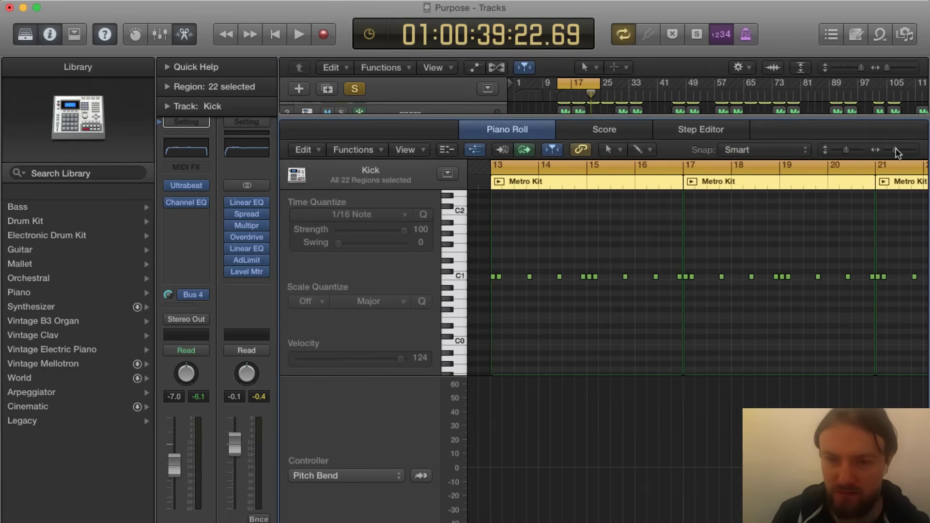
{"action": "left_click_drag", "start_coordinate": [895, 148], "coordinate": [898, 149]}
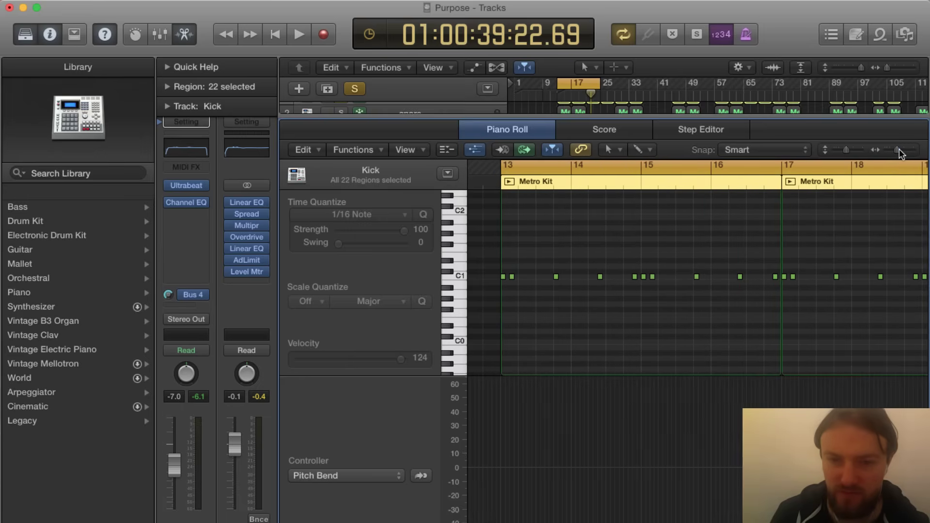
{"action": "key", "text": "space"}
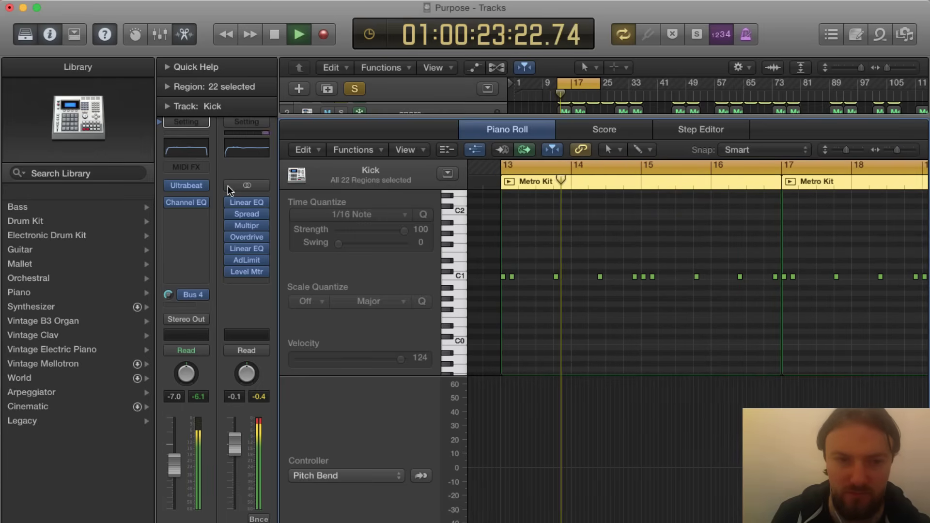
{"action": "mouse_move", "coordinate": [206, 187]}
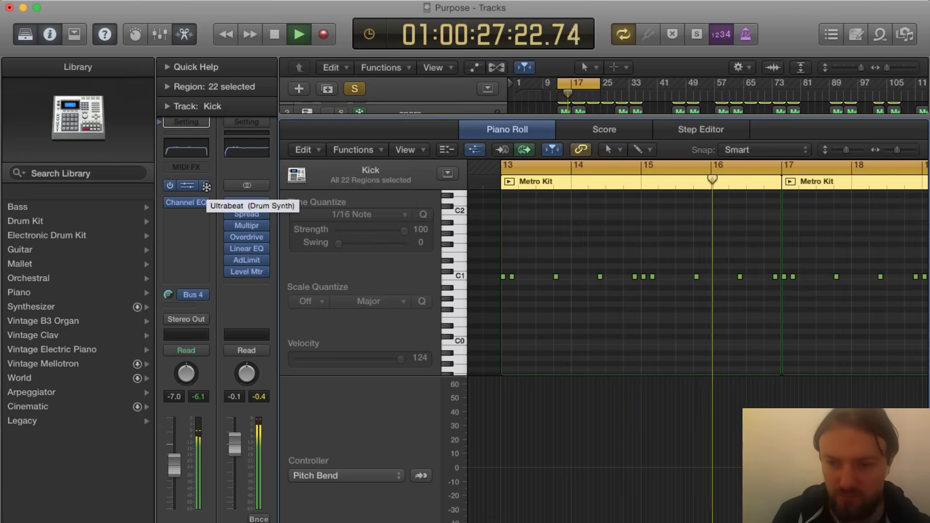
{"action": "key", "text": "space"}
{"action": "mouse_move", "coordinate": [206, 205]}
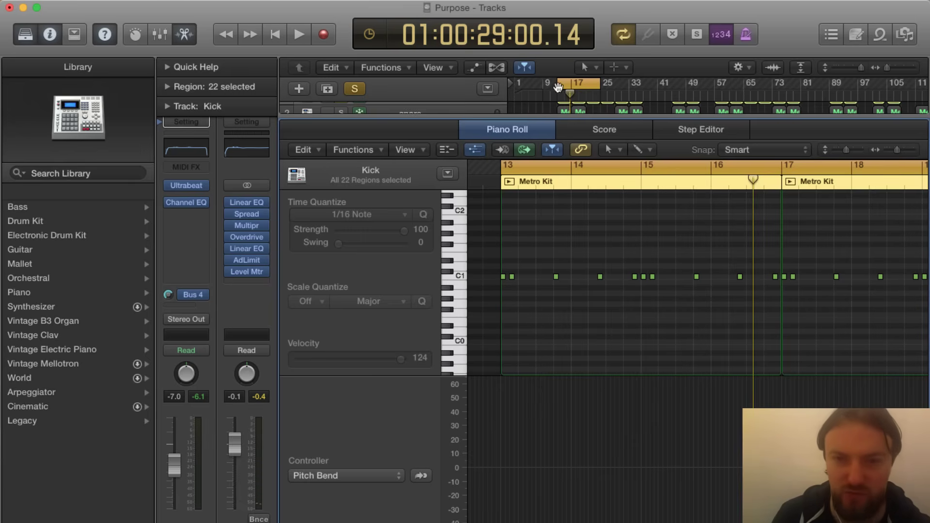
Step: Close the Piano Roll, add the snare to the solo with the Kick, and play both from just before bar 13
{"action": "key", "text": "x"}
{"action": "key", "text": "x"}
{"action": "key", "text": "x"}
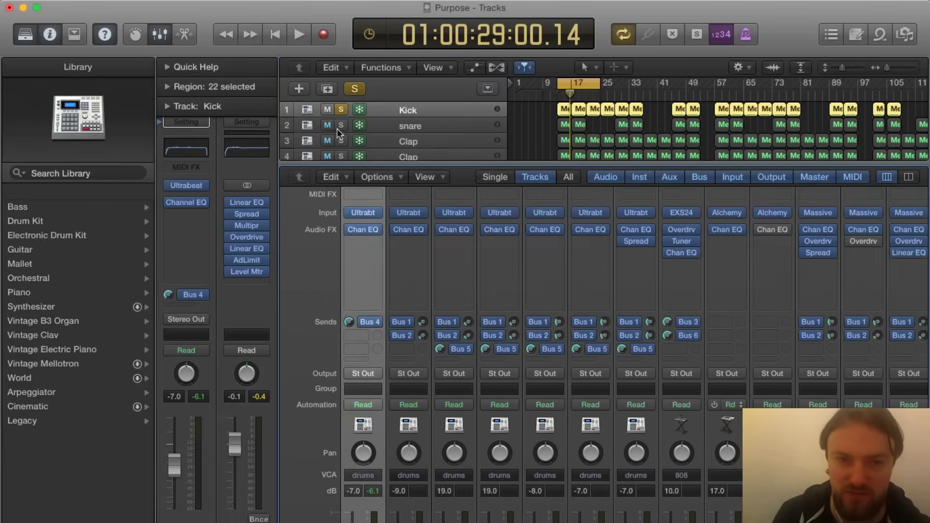
{"action": "key", "text": "x"}
{"action": "left_click", "coordinate": [340, 125]}
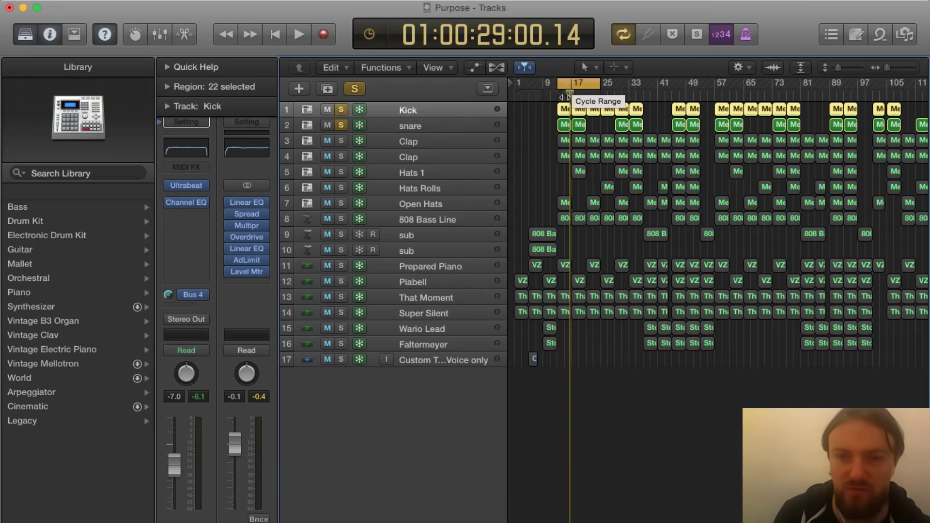
{"action": "left_click", "coordinate": [555, 93]}
{"action": "key", "text": "space"}
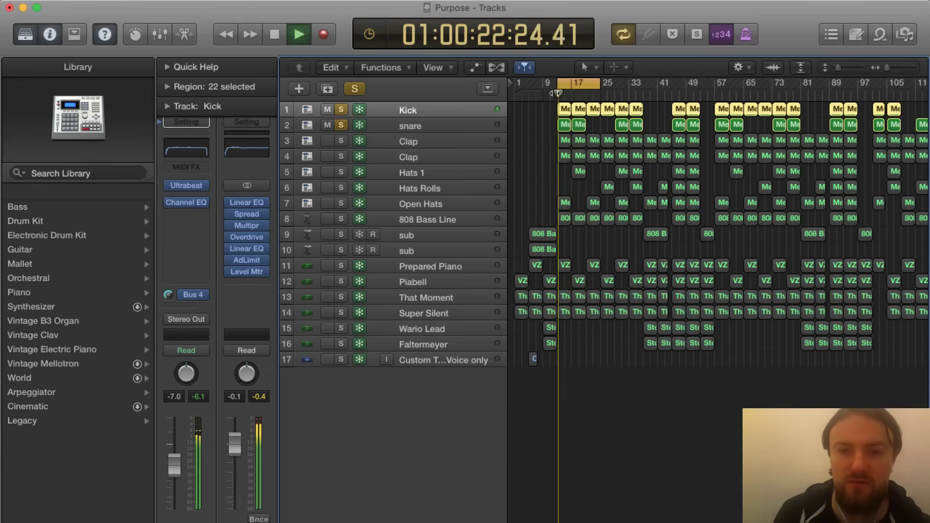
Step: Select the snare, open its Channel EQ to examine the curve, stop playback, and close the plug-in
{"action": "left_click", "coordinate": [420, 126]}
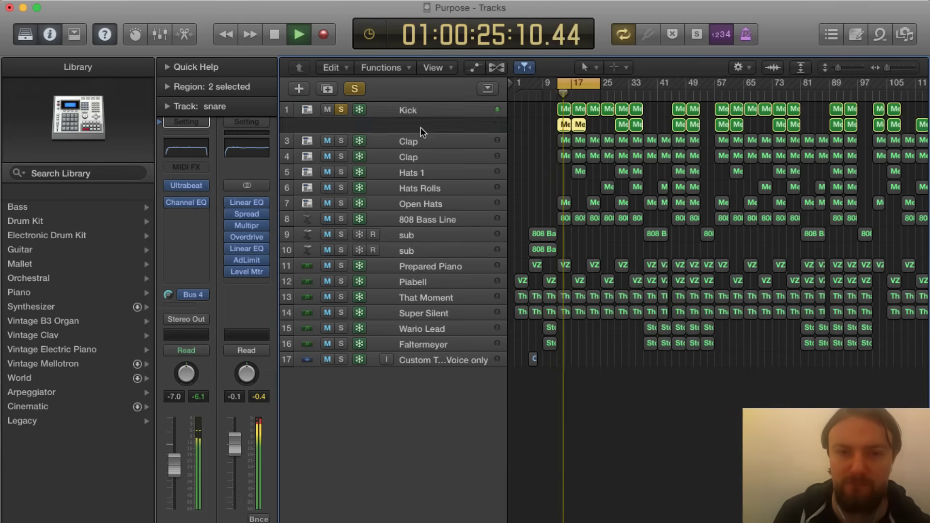
{"action": "left_click", "coordinate": [193, 142]}
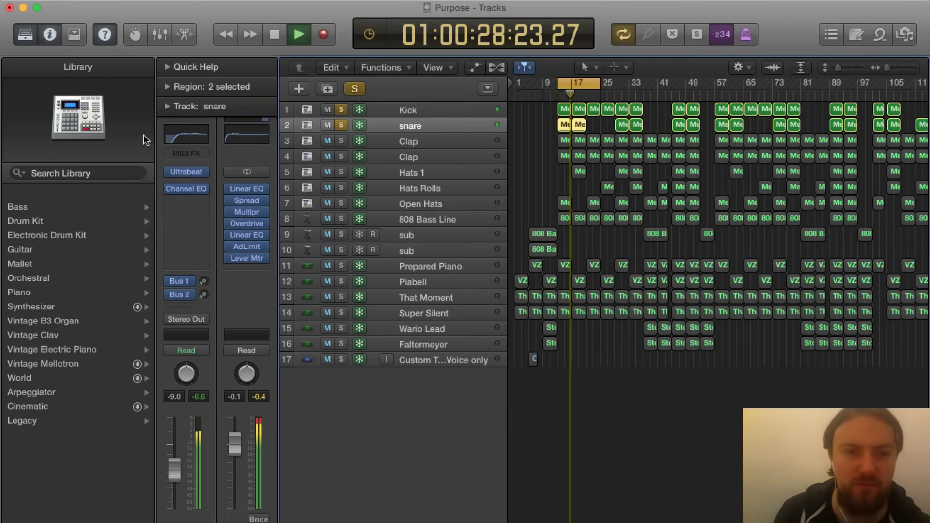
{"action": "left_click_drag", "start_coordinate": [89, 38], "coordinate": [599, 133]}
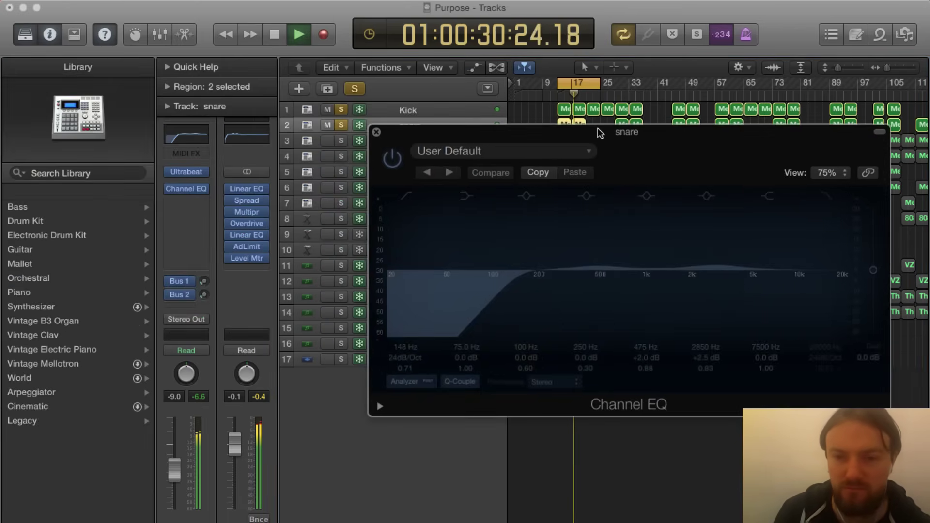
{"action": "key", "text": "space"}
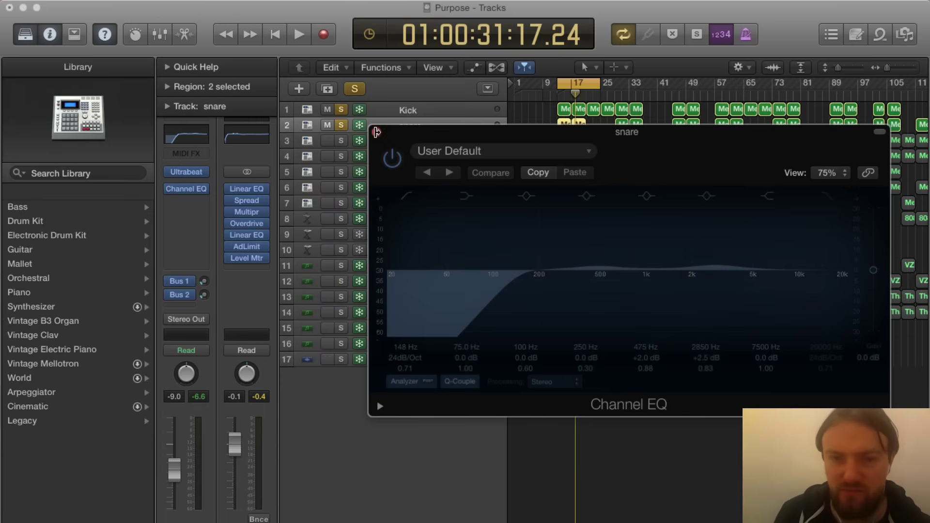
{"action": "left_click", "coordinate": [376, 132]}
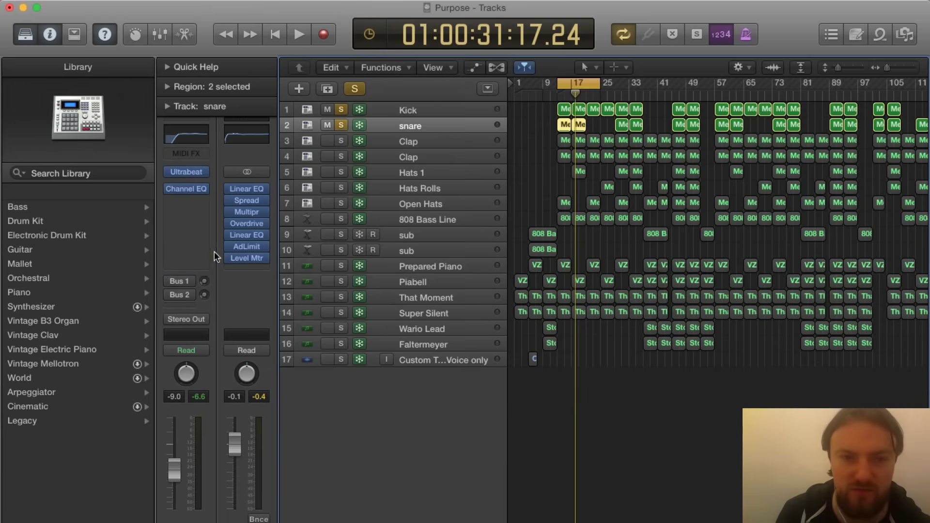
Step: Play the soloed Kick and snare while toggling the snare's Bus 1 and Bus 2 sends to compare, then stop
{"action": "key", "text": "space"}
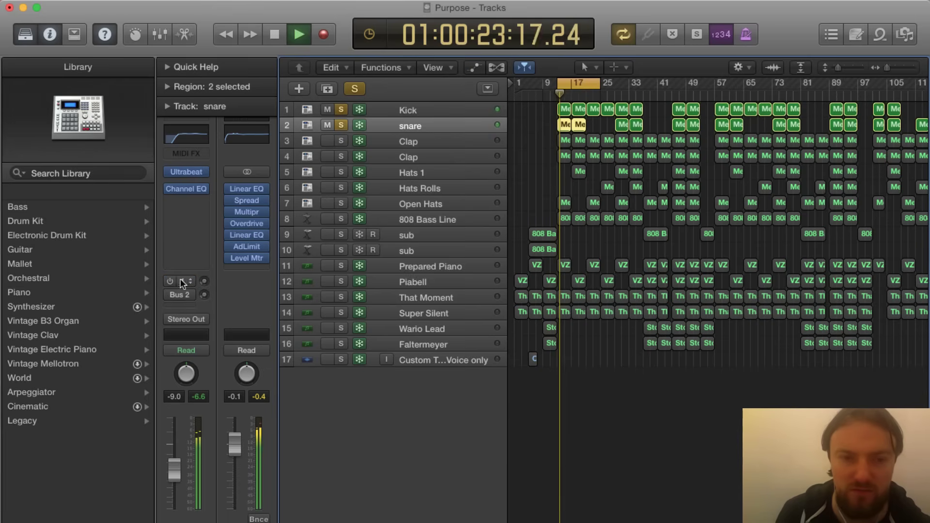
{"action": "left_click", "coordinate": [172, 280]}
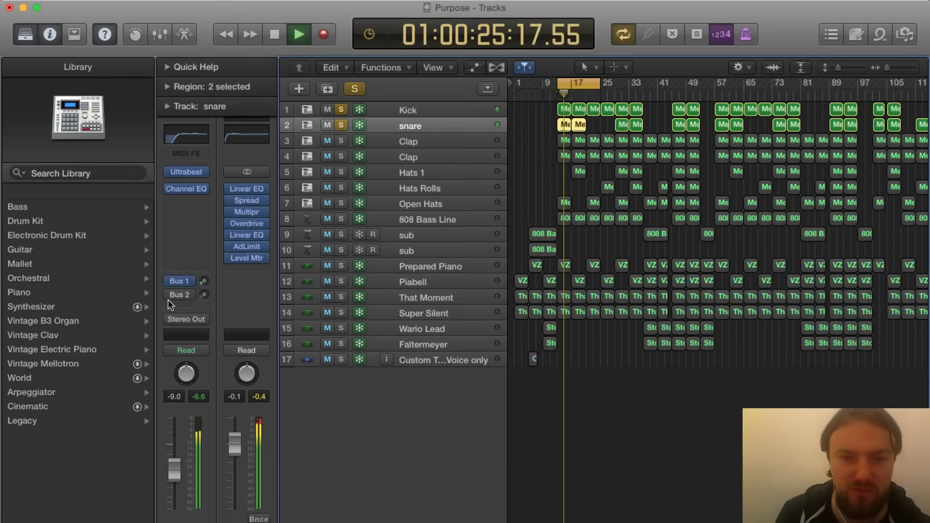
{"action": "left_click", "coordinate": [171, 293]}
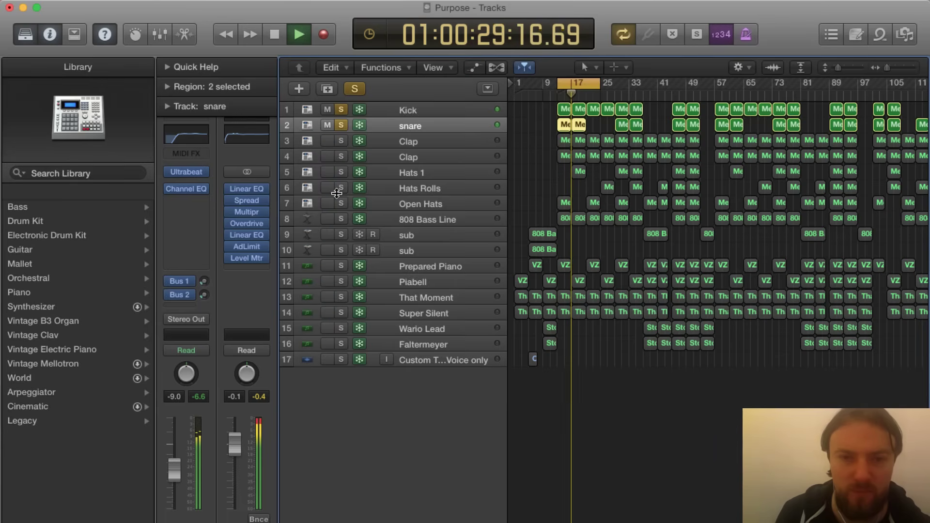
{"action": "key", "text": "space"}
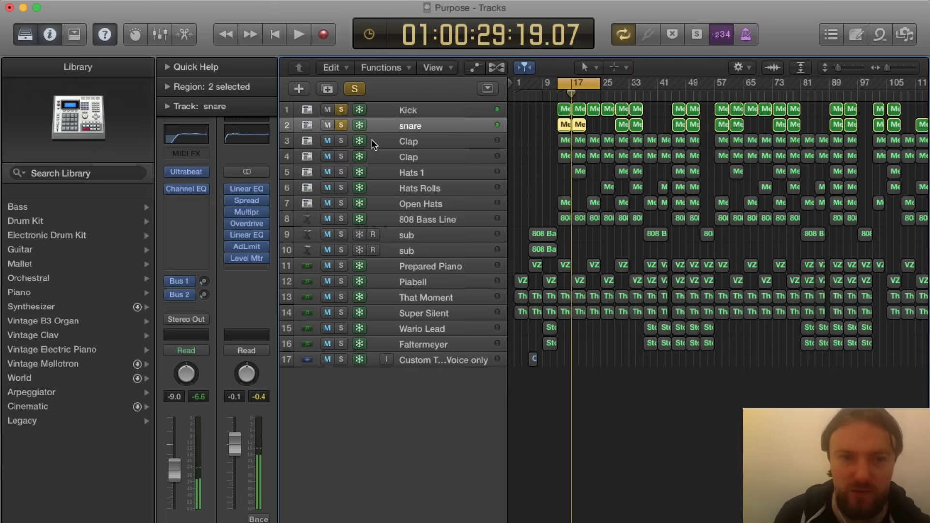
Step: Add both Clap tracks to the solo and select the first two regions of the Kick, snare and both Claps
{"action": "left_click", "coordinate": [342, 139]}
{"action": "left_click", "coordinate": [342, 155]}
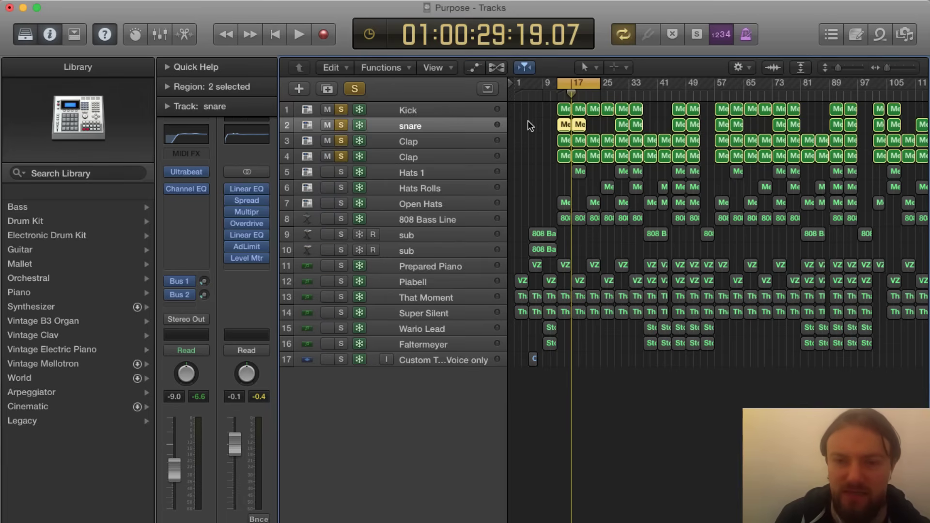
{"action": "left_click_drag", "start_coordinate": [552, 105], "coordinate": [579, 157]}
{"action": "left_click", "coordinate": [563, 112]}
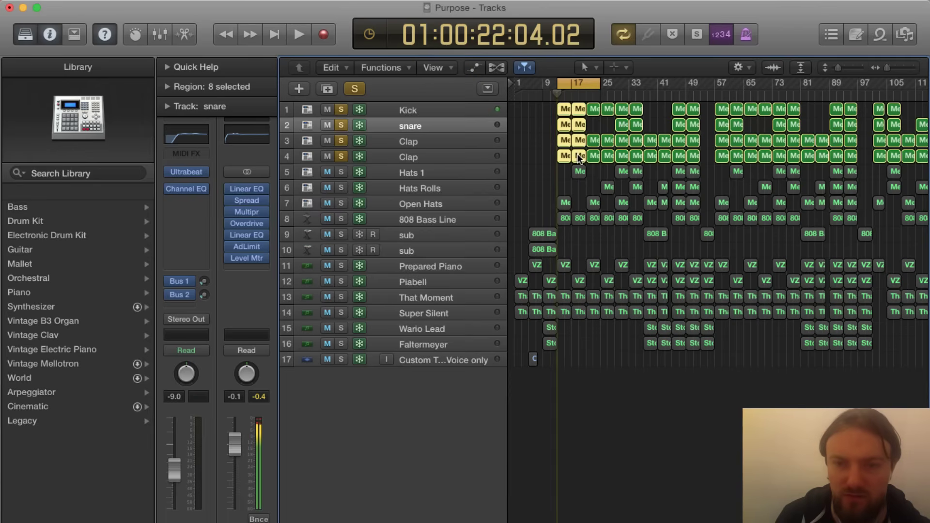
Step: Open the eight selected drum regions together in the Piano Roll and play them to examine their layered notes from bar 13
{"action": "double_click", "coordinate": [565, 109]}
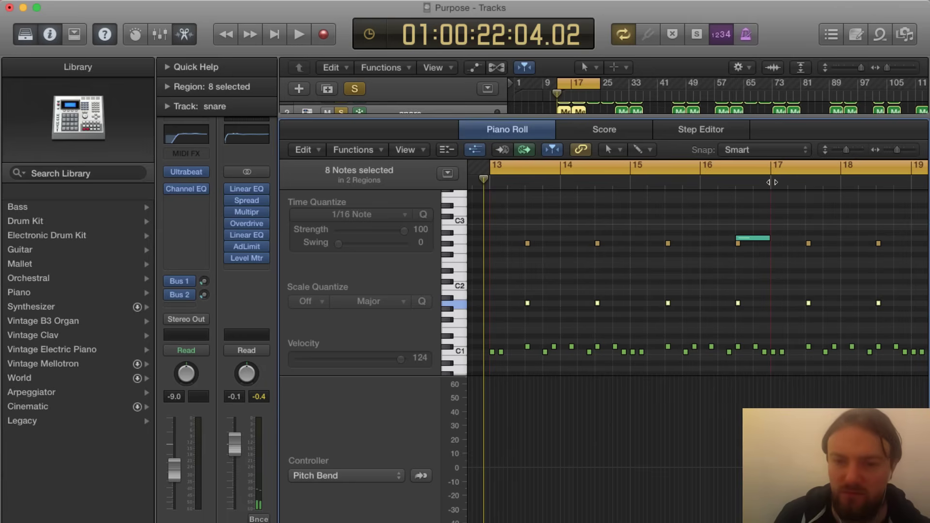
{"action": "key", "text": "space"}
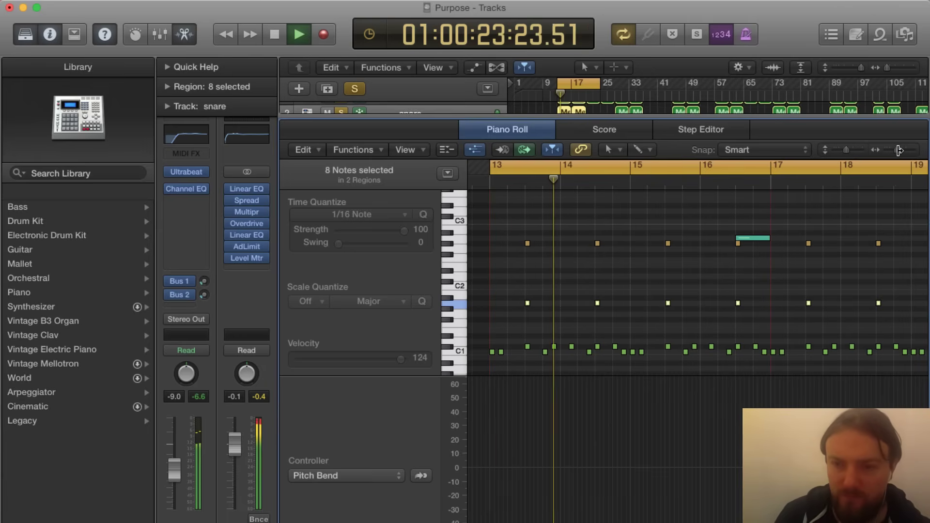
{"action": "left_click_drag", "start_coordinate": [897, 150], "coordinate": [847, 153]}
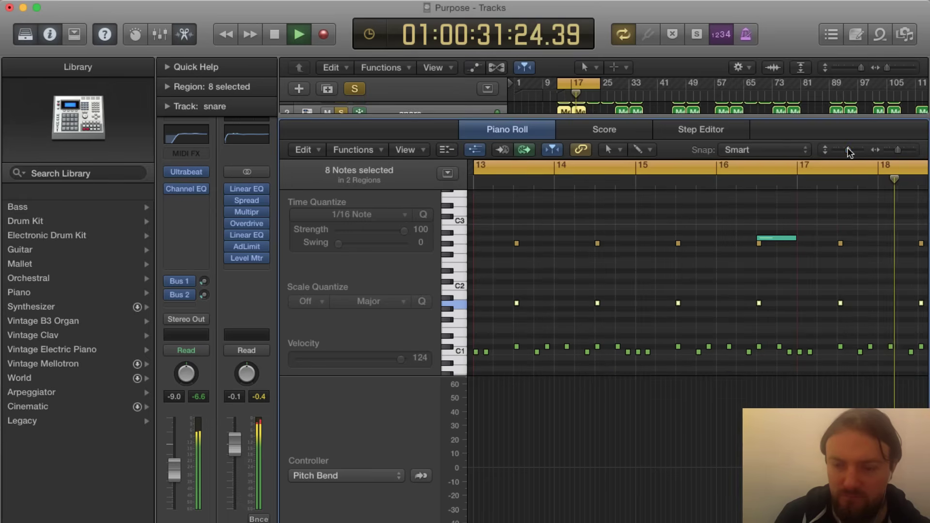
Step: Shorten the cycle range to bars 13–17, replay the layered kick, snare and clap notes, and close the Piano Roll
{"action": "key", "text": "space"}
{"action": "left_click_drag", "start_coordinate": [599, 84], "coordinate": [572, 87]}
{"action": "key", "text": "space"}
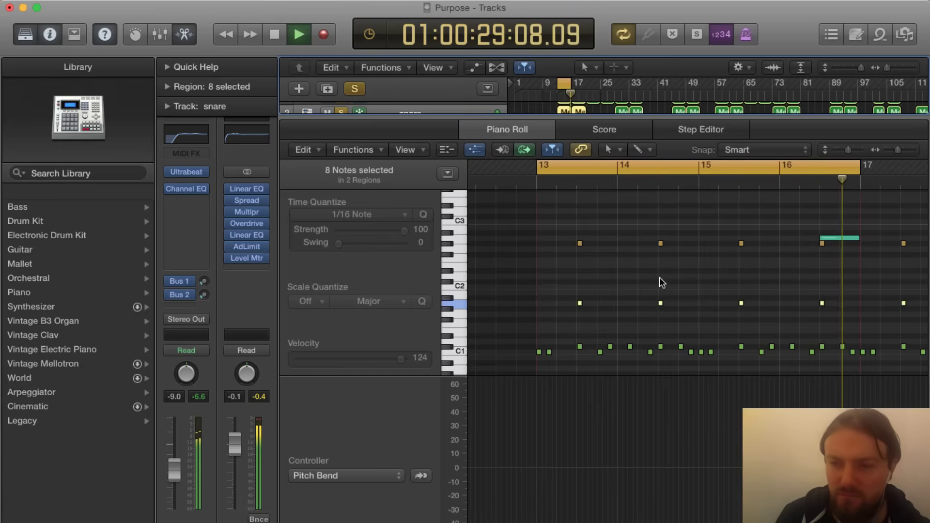
{"action": "key", "text": "space"}
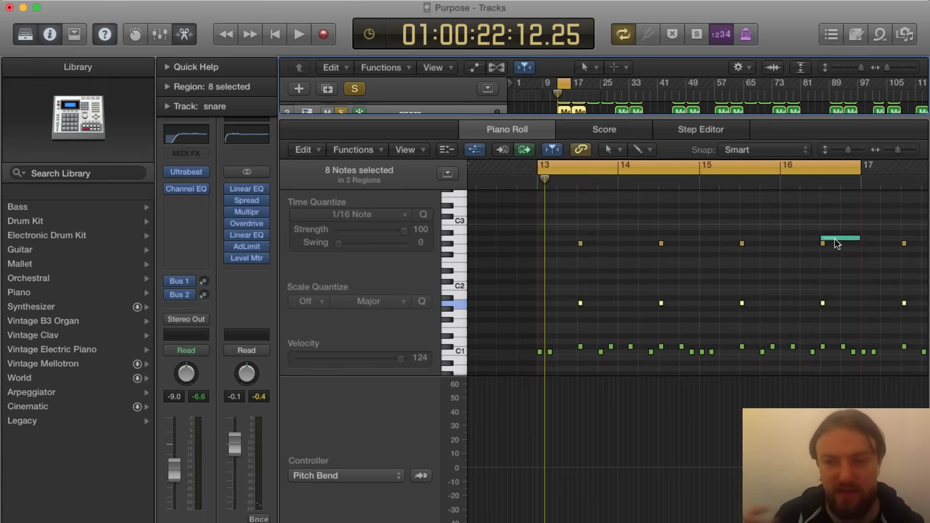
{"action": "mouse_move", "coordinate": [837, 243]}
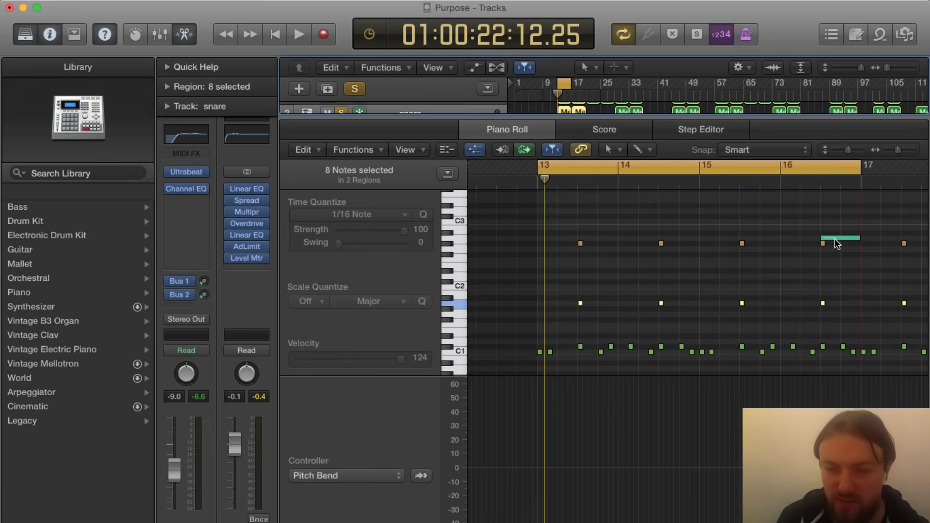
{"action": "key", "text": "x"}
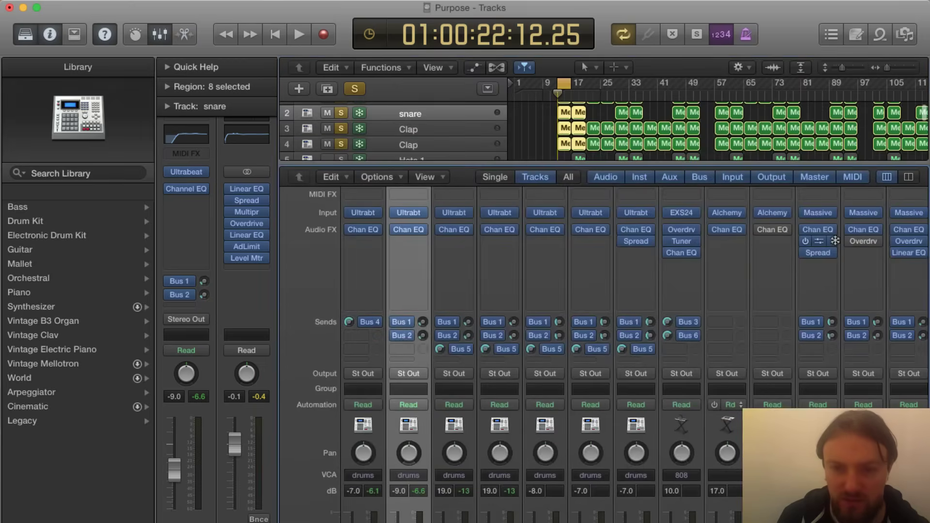
{"action": "key", "text": "x"}
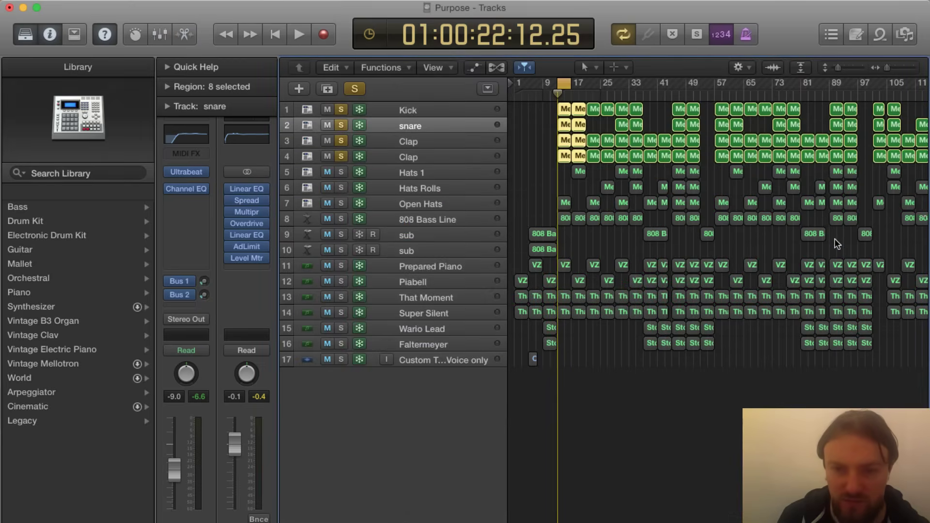
Step: Add Hats 1 to the solo and open its first region in the Piano Roll
{"action": "left_click", "coordinate": [341, 171]}
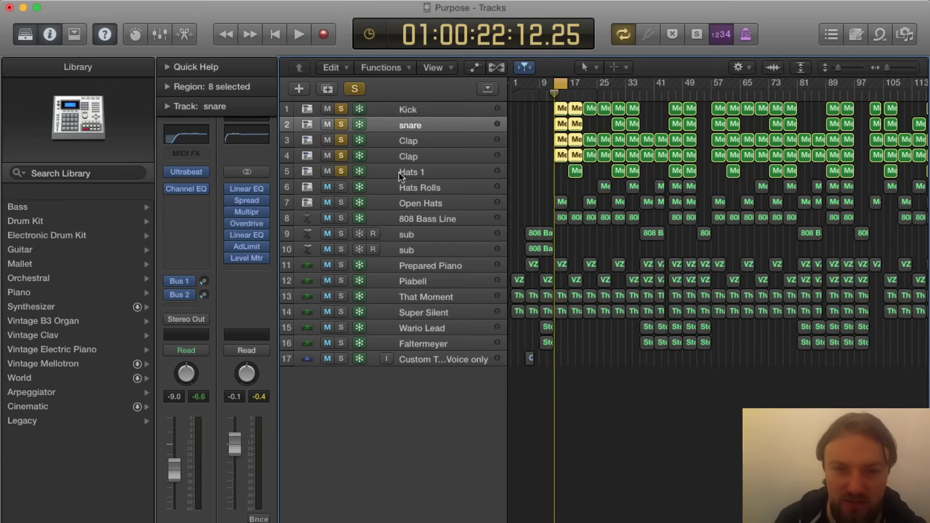
{"action": "left_click", "coordinate": [575, 171]}
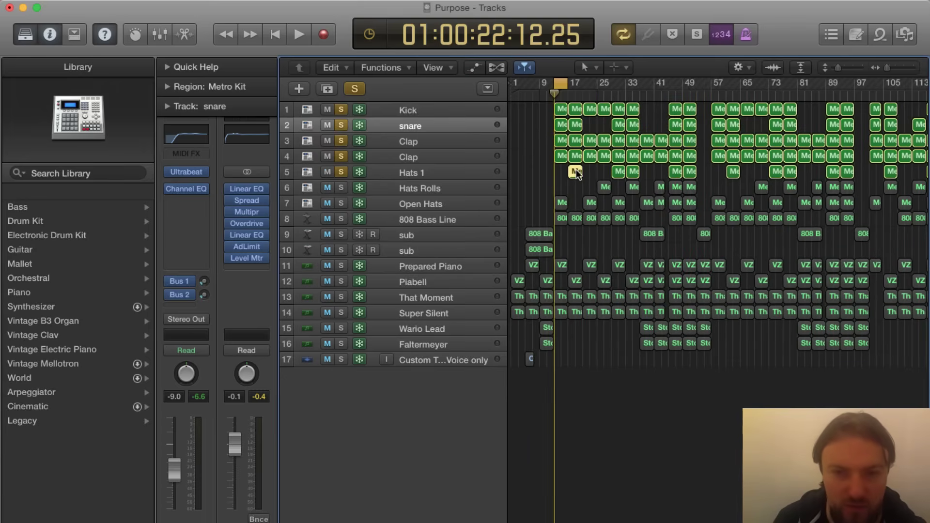
{"action": "double_click", "coordinate": [575, 172]}
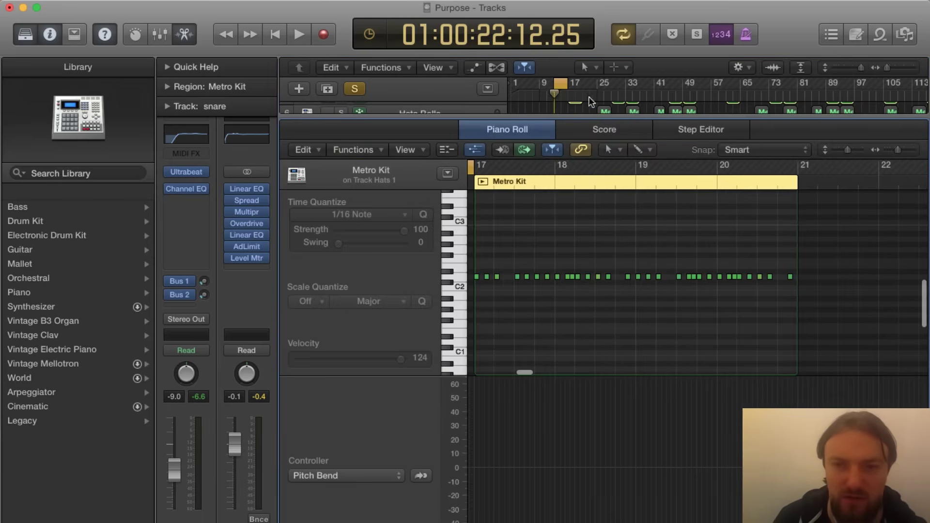
Step: Move the cycle range to bars 17–21 and play the Hats 1 pattern with the soloed drums, then close the Piano Roll
{"action": "left_click_drag", "start_coordinate": [561, 81], "coordinate": [575, 84]}
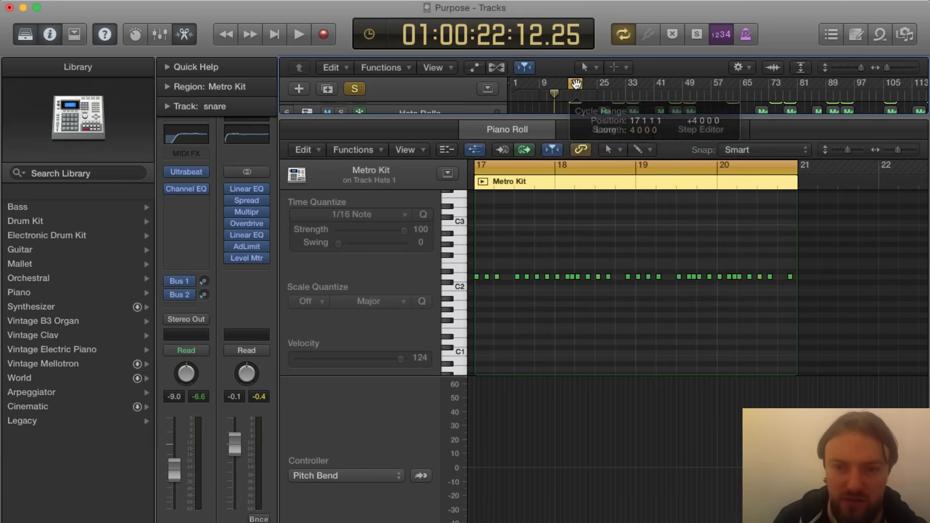
{"action": "key", "text": "space"}
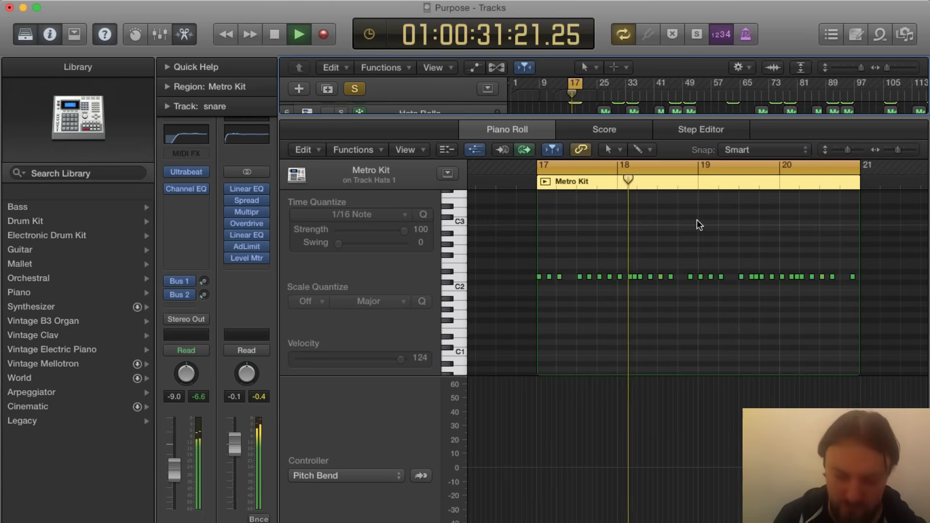
{"action": "key", "text": "space"}
{"action": "key", "text": "x"}
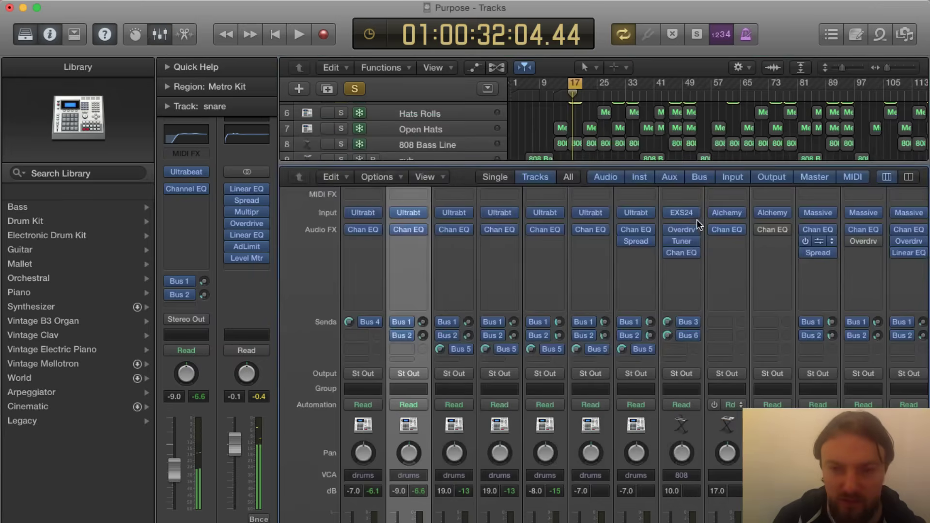
{"action": "key", "text": "x"}
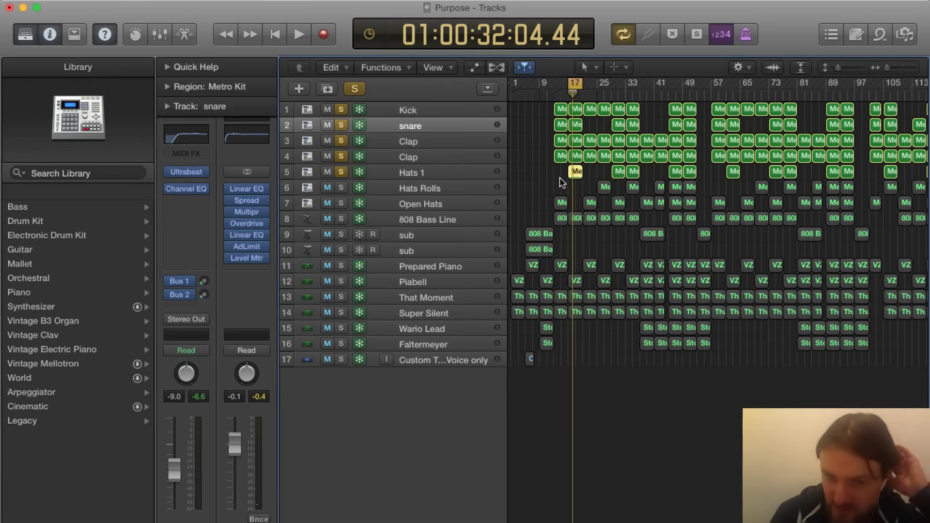
Step: Add Hats Rolls to the solo and open its first region in the Piano Roll, with the cycle range moved to bar 25
{"action": "scroll", "coordinate": [343, 188], "scroll_direction": "right", "scroll_amount": 1}
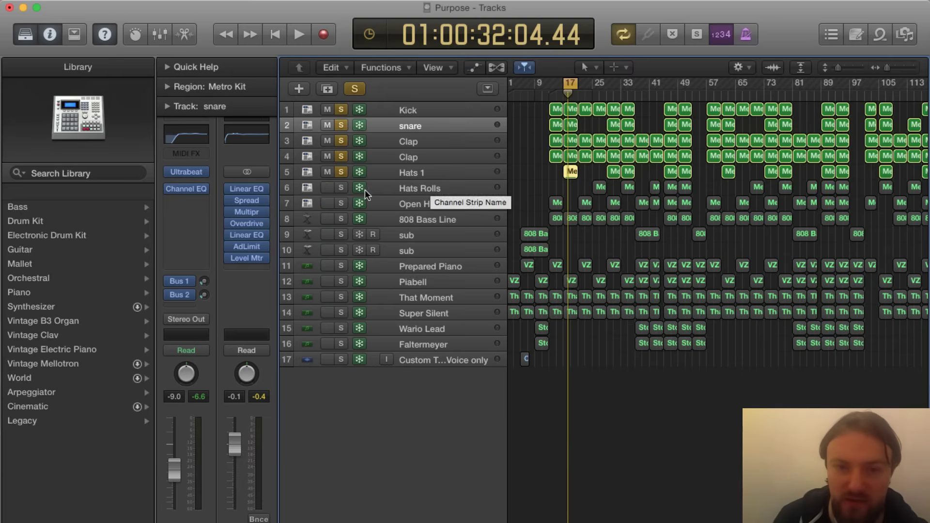
{"action": "left_click", "coordinate": [341, 186]}
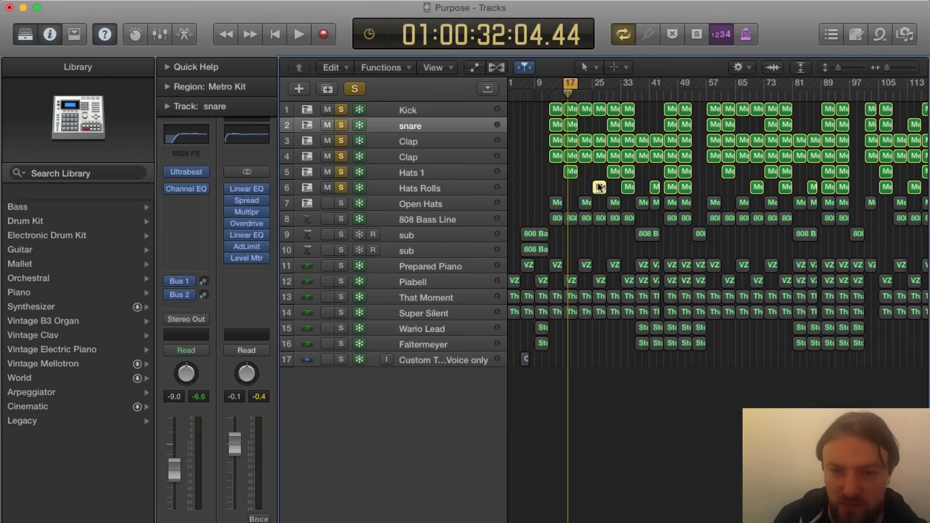
{"action": "left_click_drag", "start_coordinate": [568, 84], "coordinate": [597, 85]}
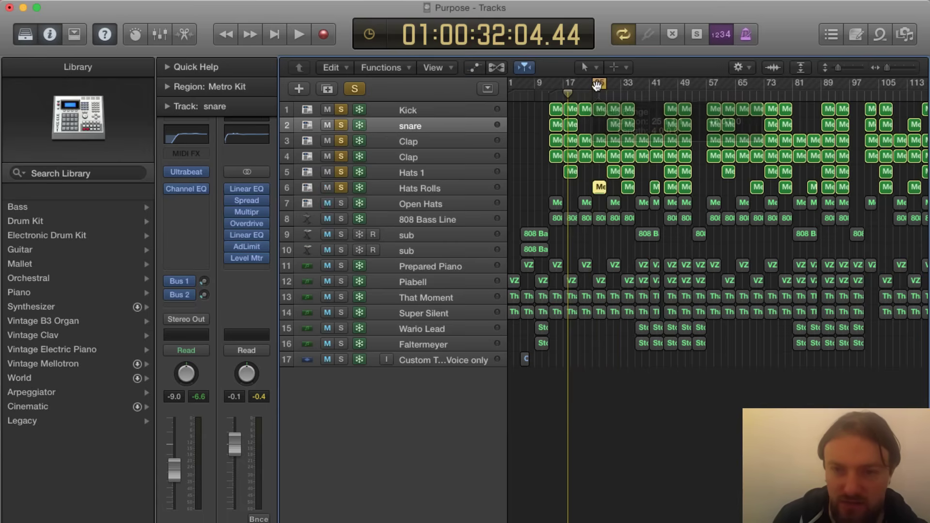
{"action": "double_click", "coordinate": [600, 186]}
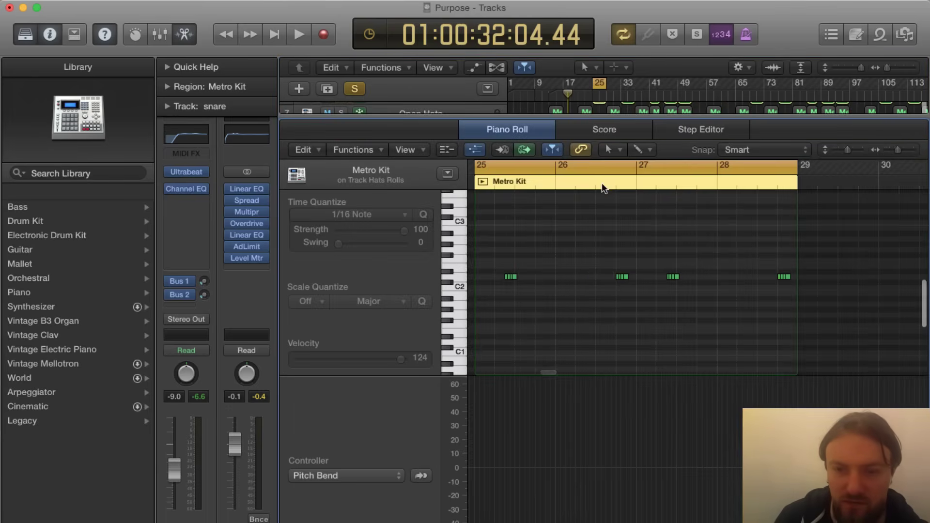
Step: Play the Hats Rolls region briefly and enlarge its roll notes to examine them closely
{"action": "key", "text": "space"}
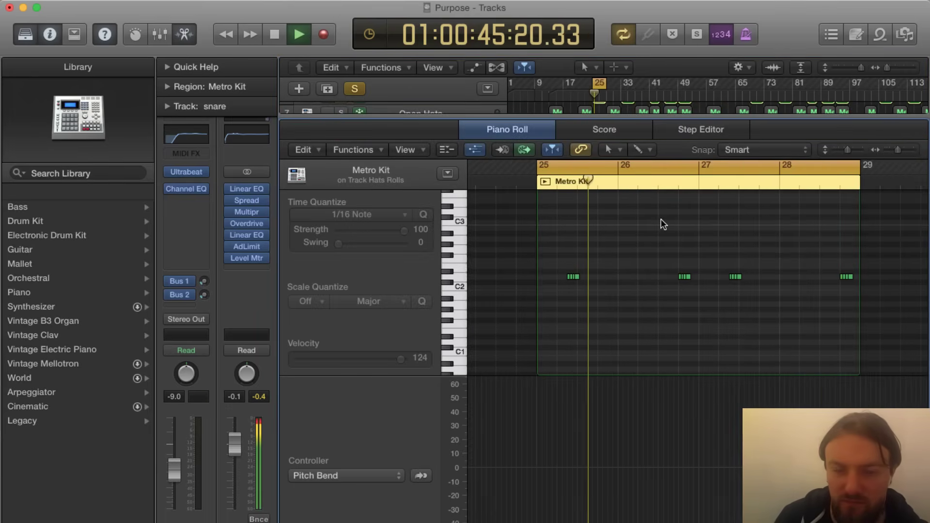
{"action": "key", "text": "space"}
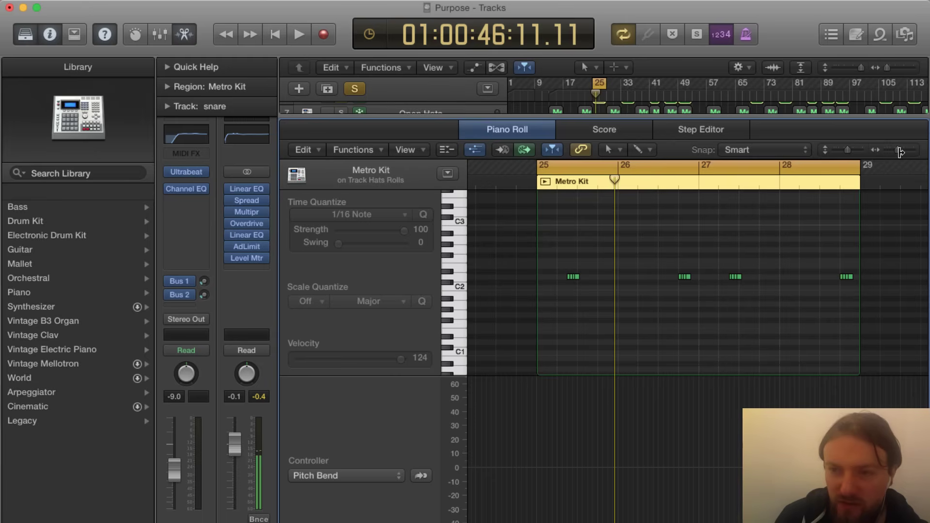
{"action": "left_click_drag", "start_coordinate": [900, 153], "coordinate": [902, 153]}
{"action": "scroll", "coordinate": [586, 257], "scroll_direction": "left", "scroll_amount": 2}
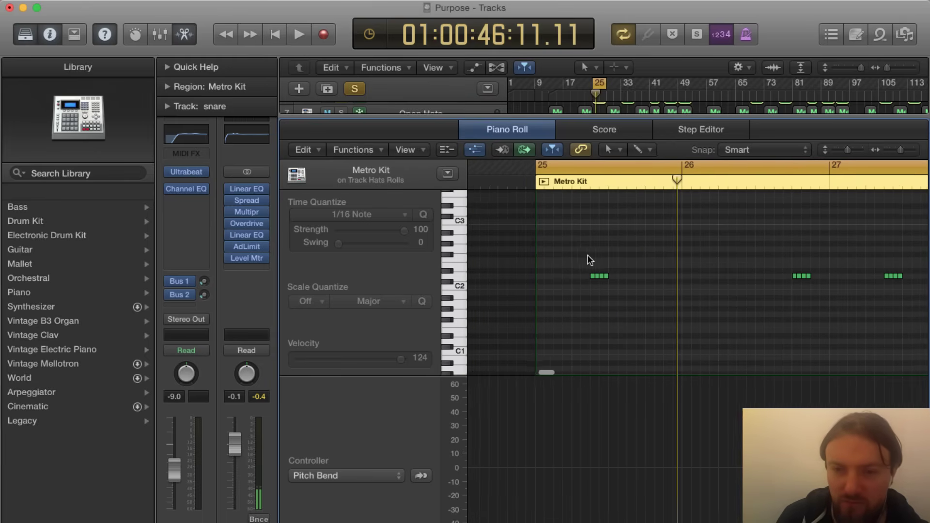
{"action": "scroll", "coordinate": [590, 260], "scroll_direction": "right", "scroll_amount": 2}
{"action": "scroll", "coordinate": [590, 260], "scroll_direction": "left", "scroll_amount": 2}
{"action": "scroll", "coordinate": [589, 260], "scroll_direction": "right", "scroll_amount": 2}
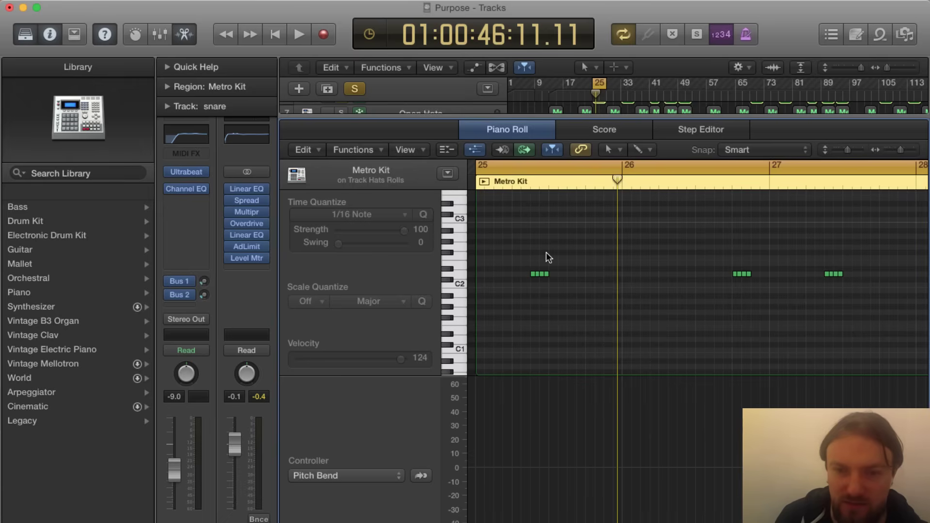
Step: Replay the Hats Rolls notes several times from bar 25 to hear the rolls, then close the Piano Roll
{"action": "key", "text": "space"}
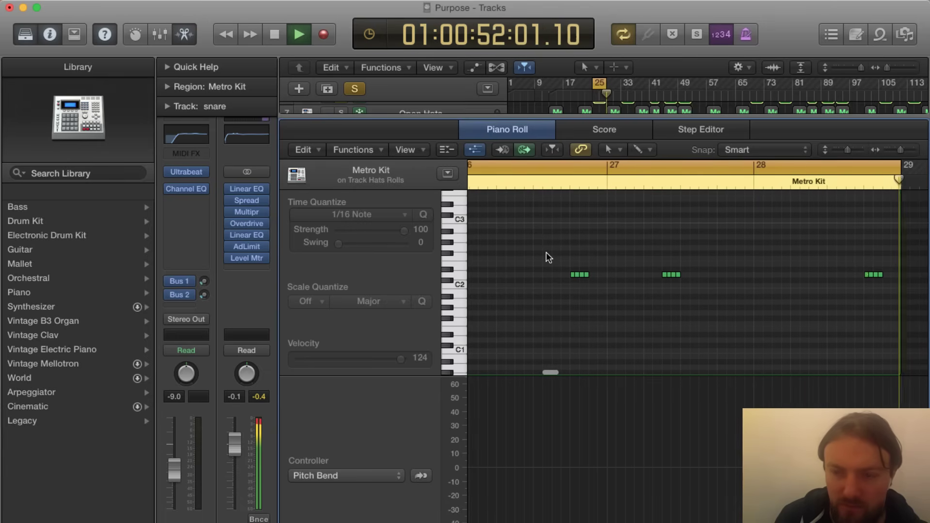
{"action": "key", "text": "space"}
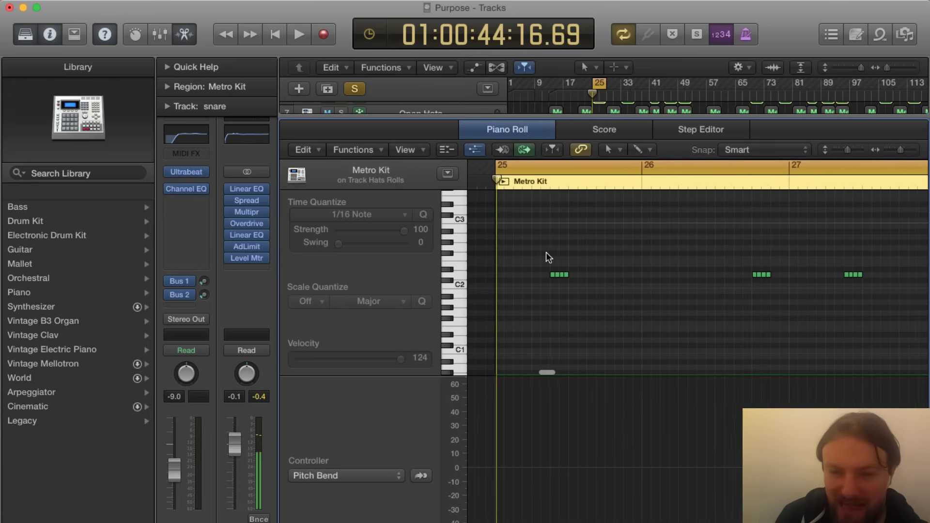
{"action": "key", "text": "space"}
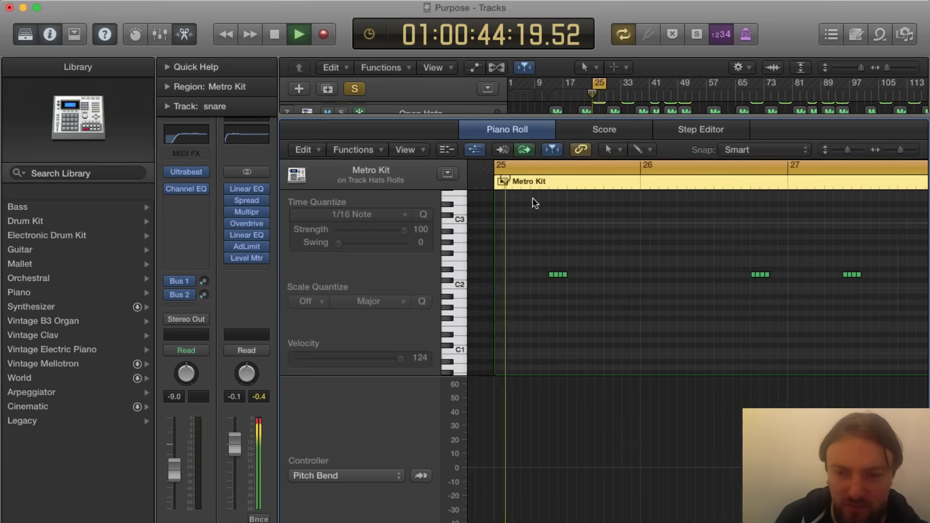
{"action": "key", "text": "space"}
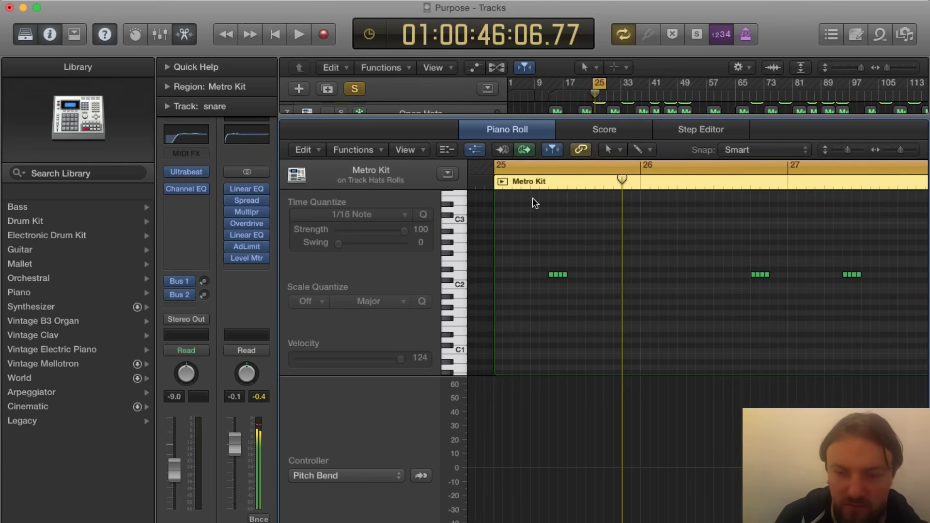
{"action": "key", "text": "space"}
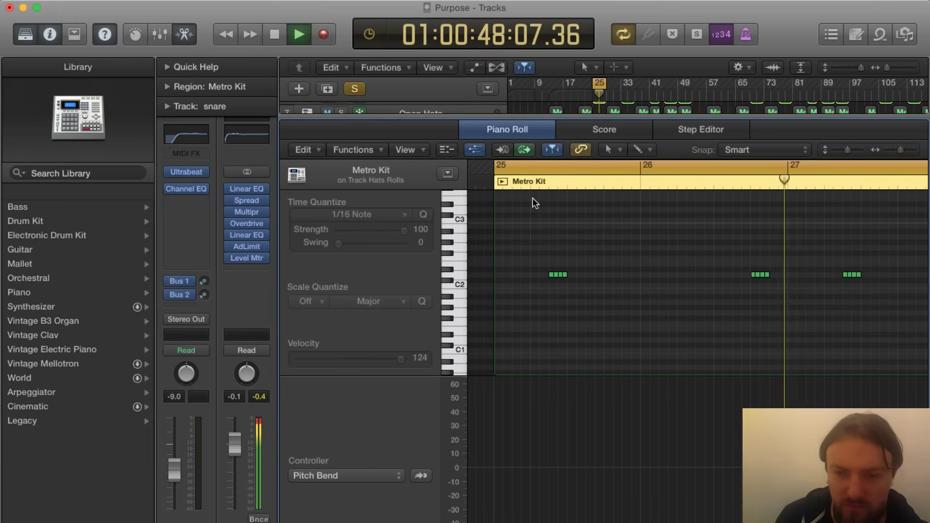
{"action": "key", "text": "space"}
{"action": "key", "text": "x"}
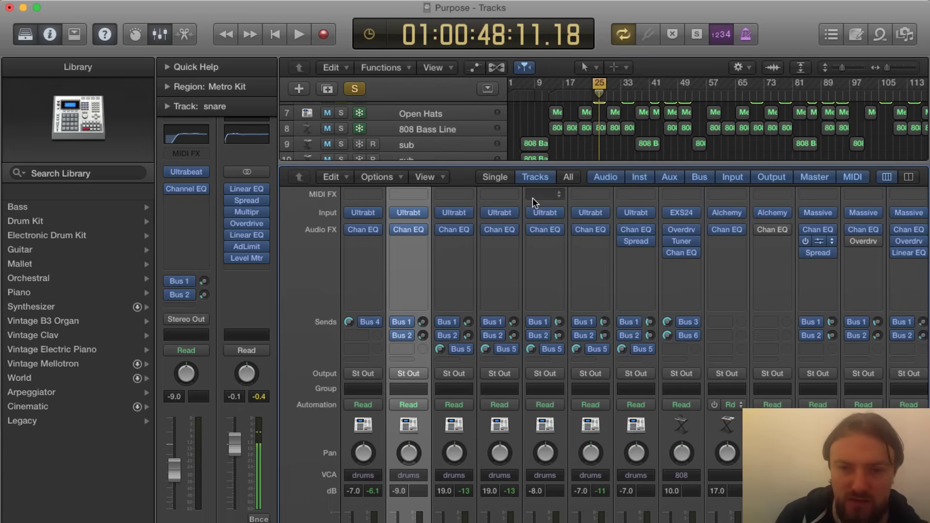
{"action": "key", "text": "x"}
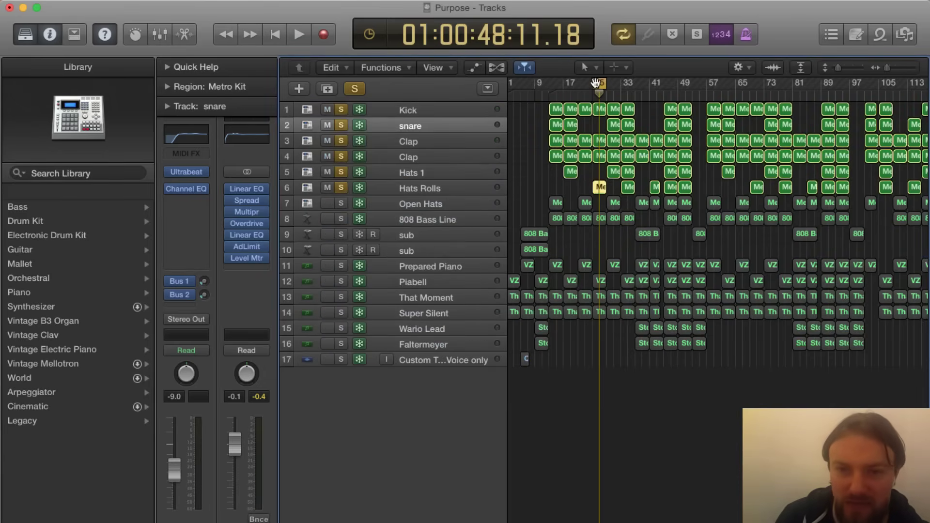
Step: Play the soloed drums with the Hats Rolls in the arrangement around bar 25, then stop playback
{"action": "left_click", "coordinate": [549, 93]}
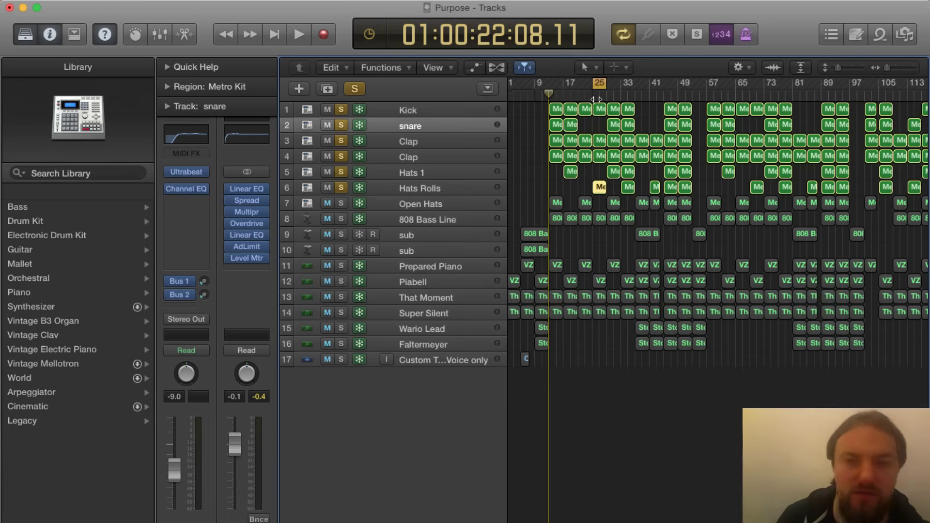
{"action": "left_click", "coordinate": [596, 97]}
{"action": "key", "text": "space"}
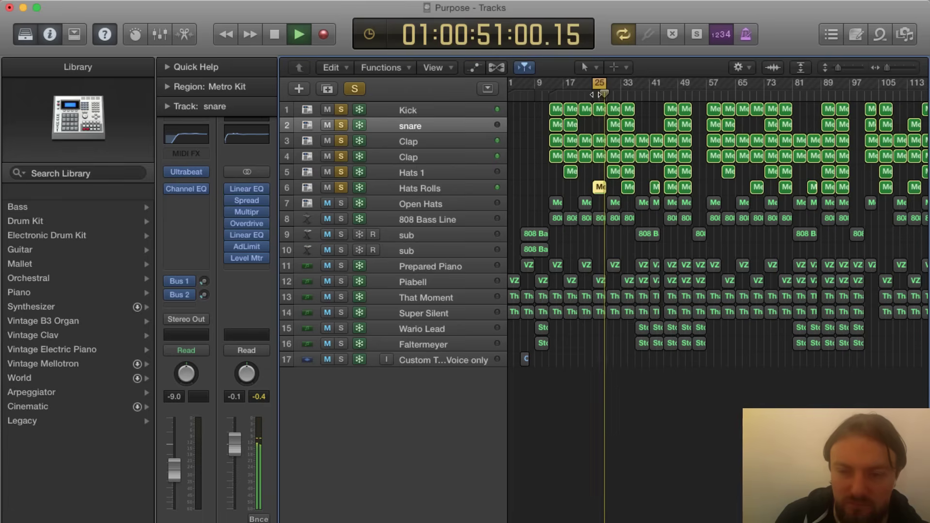
{"action": "key", "text": "space"}
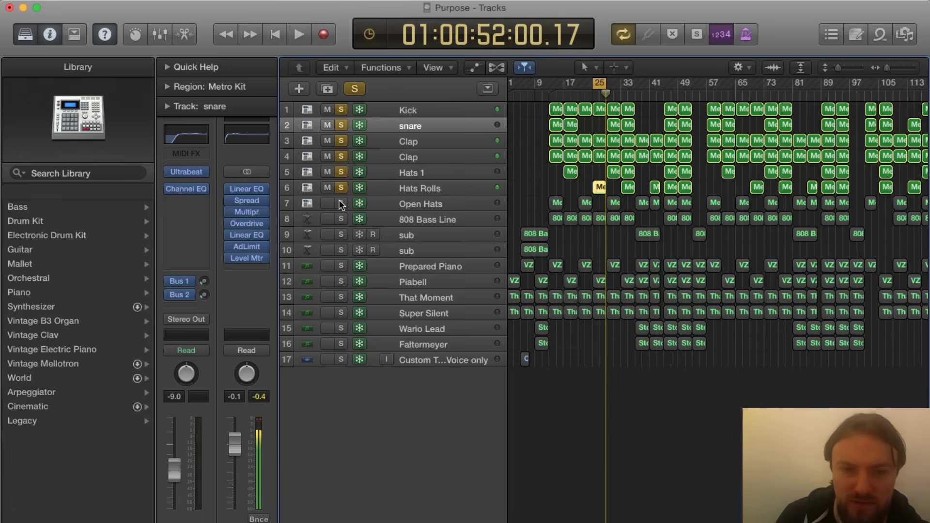
Step: Add Open Hats to the solo, move the cycle range to bars 21–25, and start playback
{"action": "left_click", "coordinate": [341, 203]}
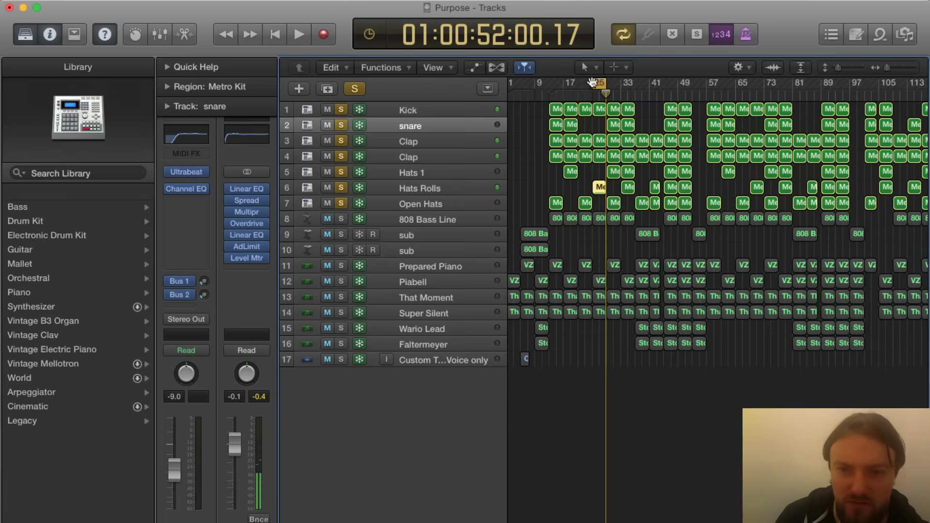
{"action": "left_click_drag", "start_coordinate": [599, 82], "coordinate": [585, 82]}
{"action": "key", "text": "space"}
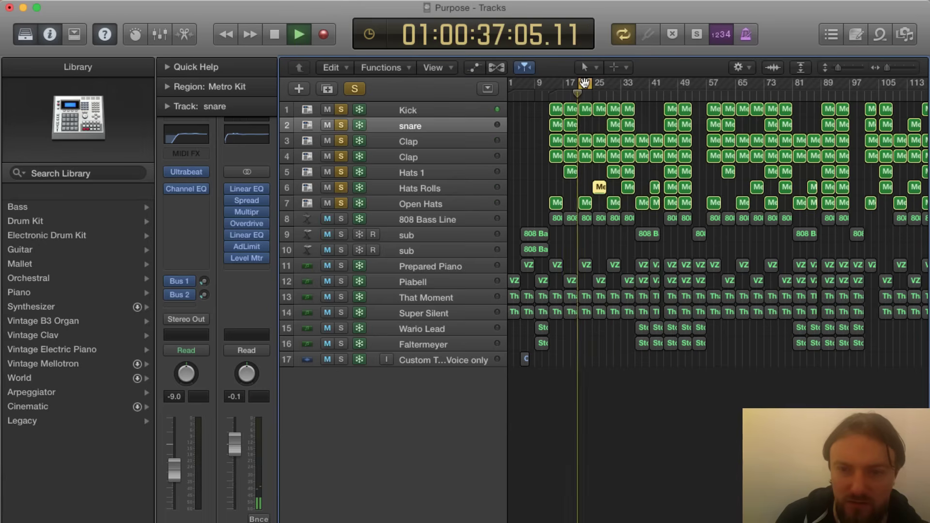
Step: Open the Open Hats region at bar 21 in the Piano Roll and replay it to examine its notes
{"action": "left_click", "coordinate": [584, 207]}
{"action": "double_click", "coordinate": [584, 204]}
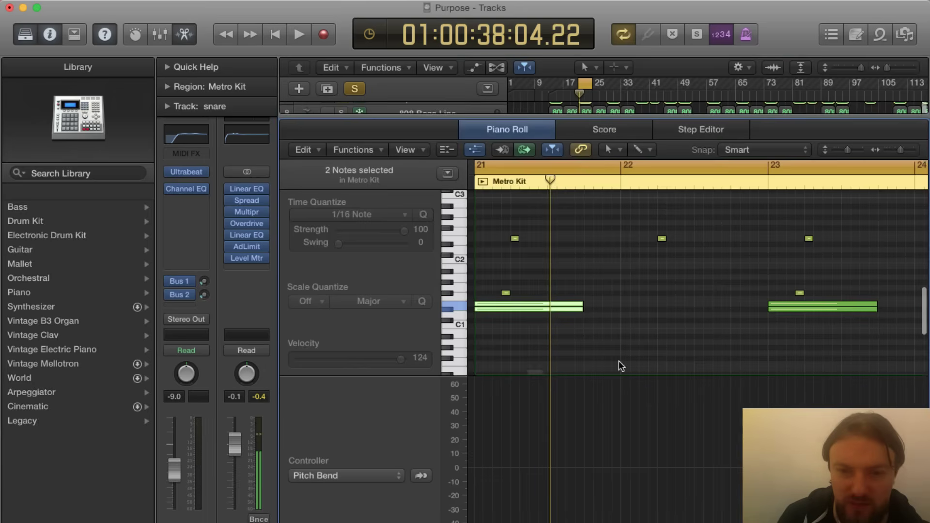
{"action": "key", "text": "space"}
{"action": "key", "text": "space"}
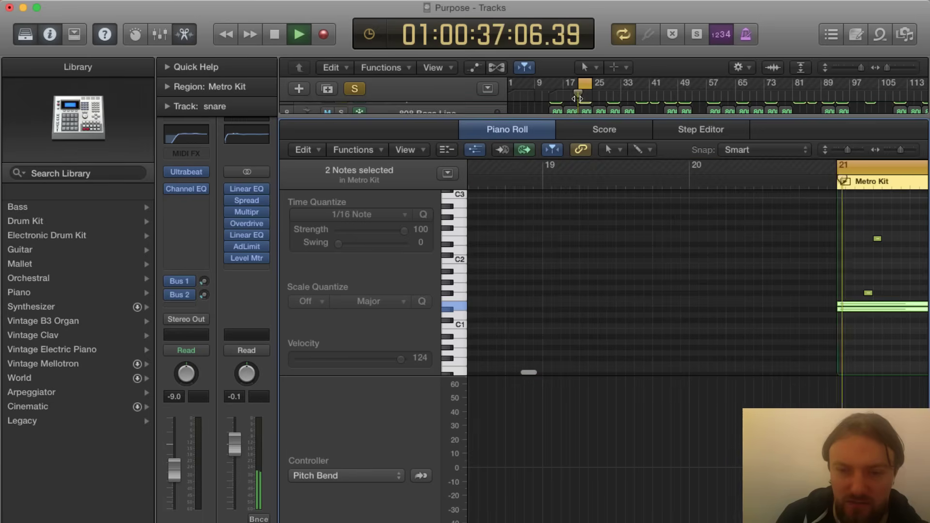
{"action": "scroll", "coordinate": [799, 219], "scroll_direction": "right", "scroll_amount": 3}
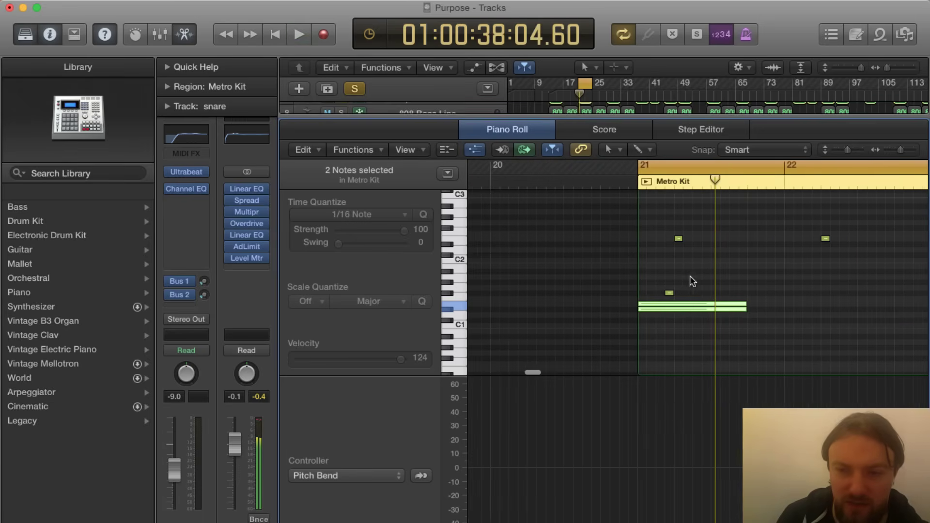
Step: Replay the soloed drums against the Open Hats notes from bar 21, then close the Piano Roll
{"action": "scroll", "coordinate": [664, 278], "scroll_direction": "right", "scroll_amount": 3}
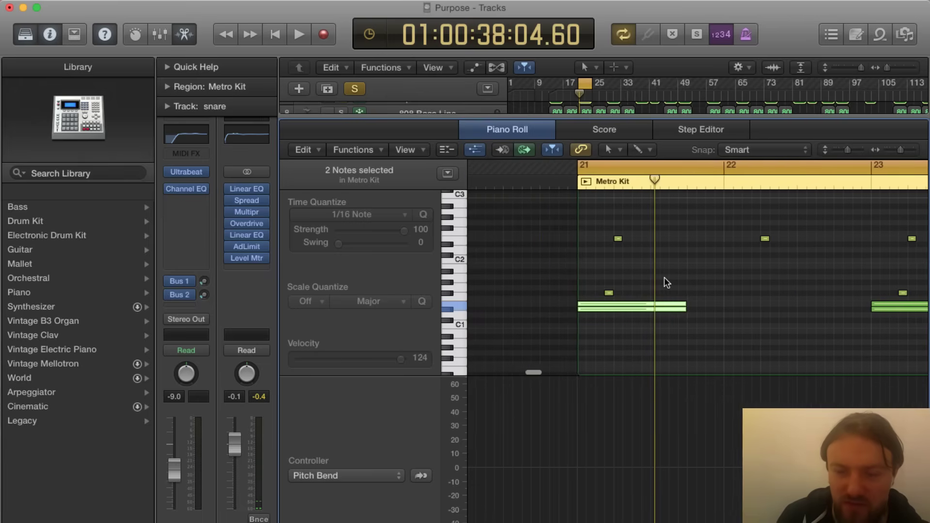
{"action": "scroll", "coordinate": [664, 279], "scroll_direction": "right", "scroll_amount": 3}
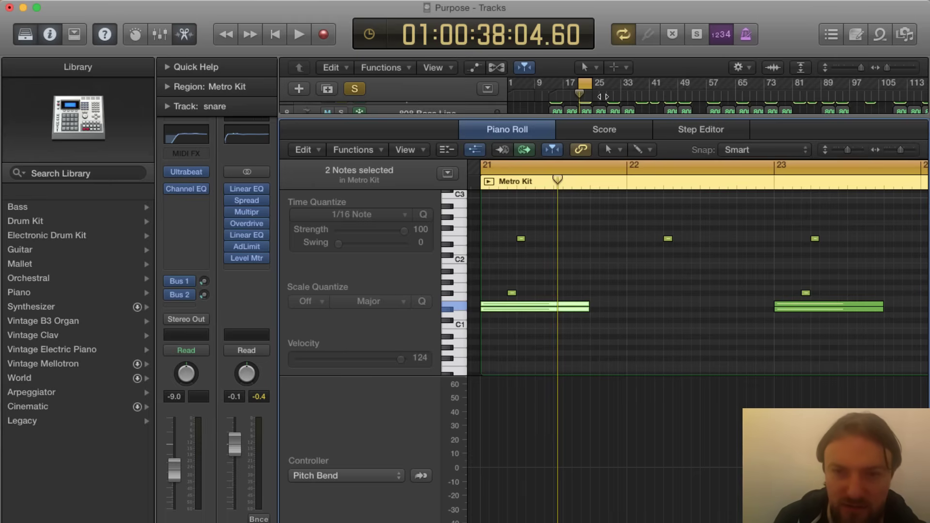
{"action": "key", "text": "space"}
{"action": "key", "text": "space"}
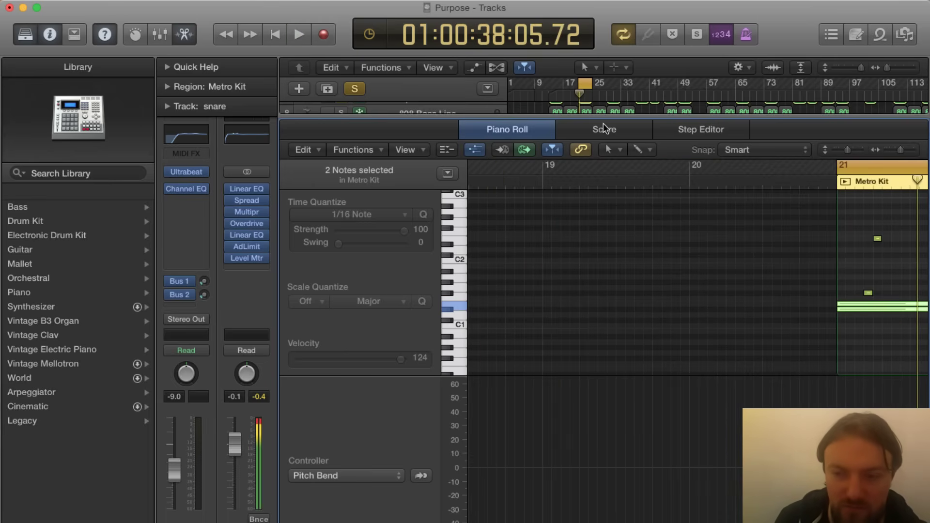
{"action": "key", "text": "space"}
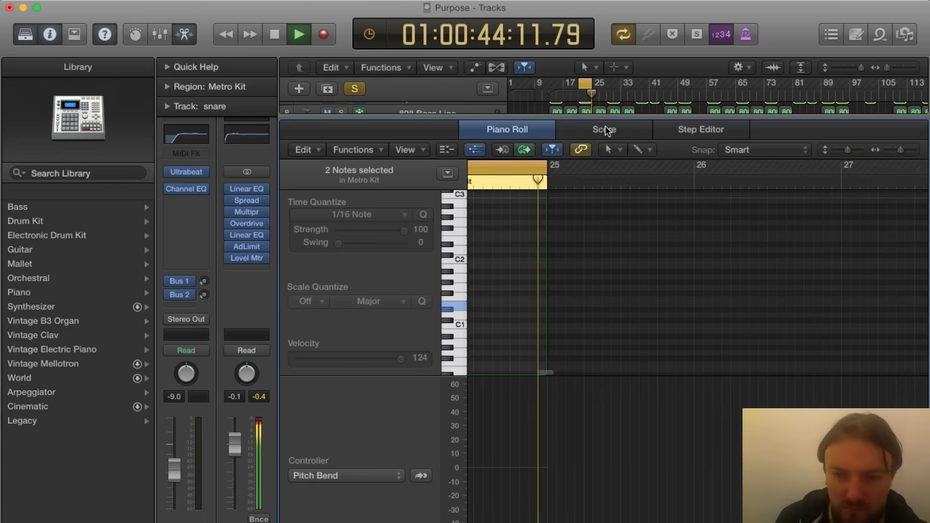
{"action": "key", "text": "space"}
{"action": "key", "text": "x"}
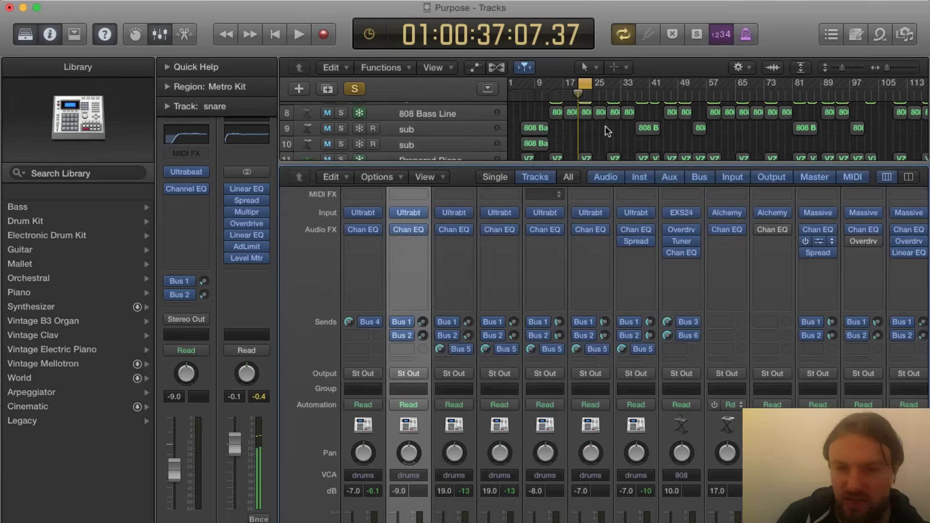
{"action": "key", "text": "x"}
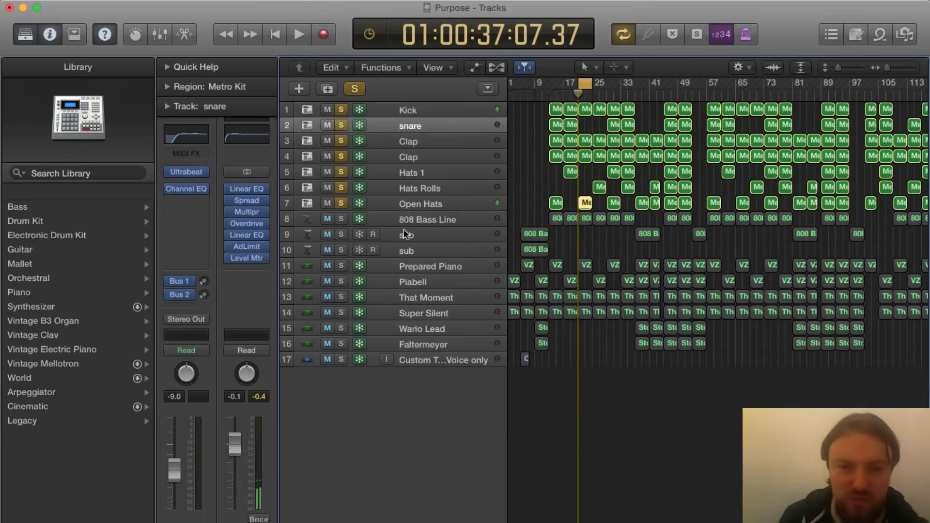
Step: Remove the solo from all the drum tracks
{"action": "left_click", "coordinate": [341, 202]}
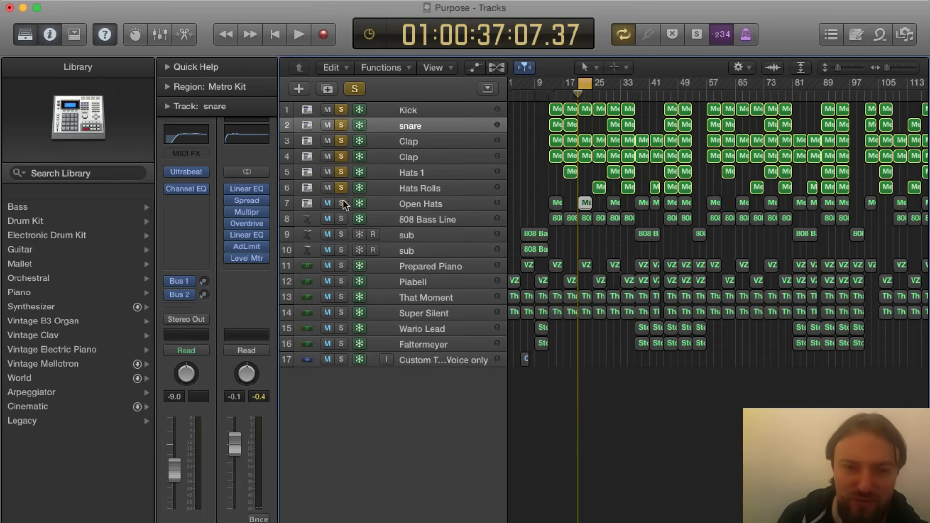
{"action": "left_click", "coordinate": [341, 188]}
{"action": "left_click", "coordinate": [341, 172]}
{"action": "left_click", "coordinate": [342, 156]}
{"action": "left_click", "coordinate": [341, 141]}
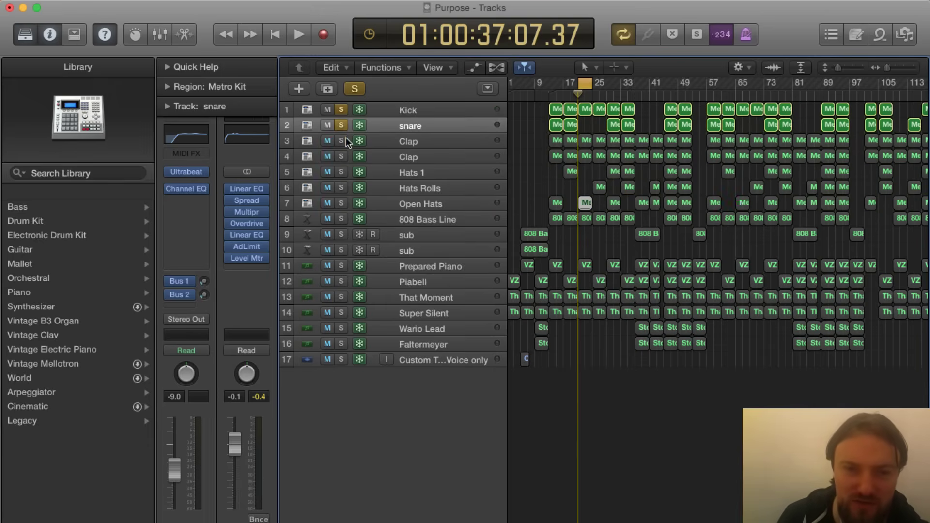
{"action": "left_click", "coordinate": [341, 125]}
{"action": "left_click", "coordinate": [356, 89]}
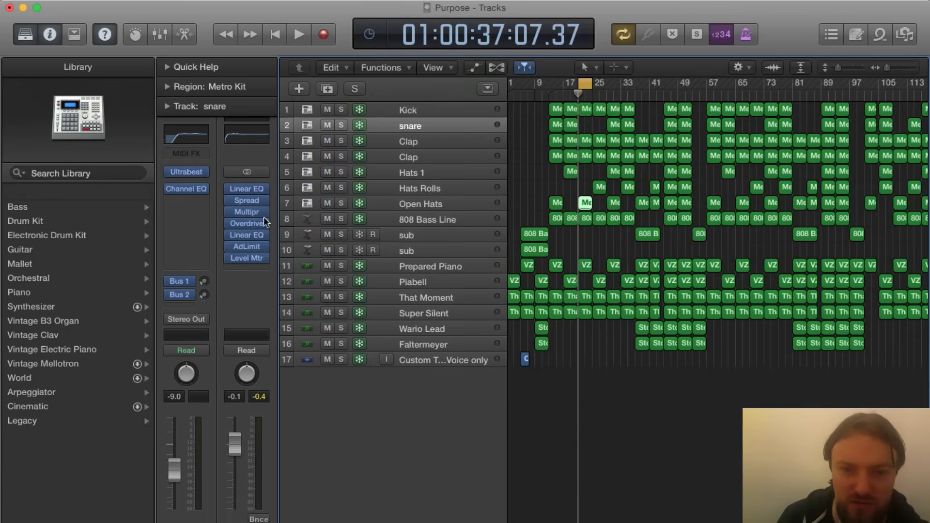
Step: Solo the 808 Bass Line and open its first two regions, starting at bars 13 and 17, in the Piano Roll
{"action": "left_click", "coordinate": [341, 219]}
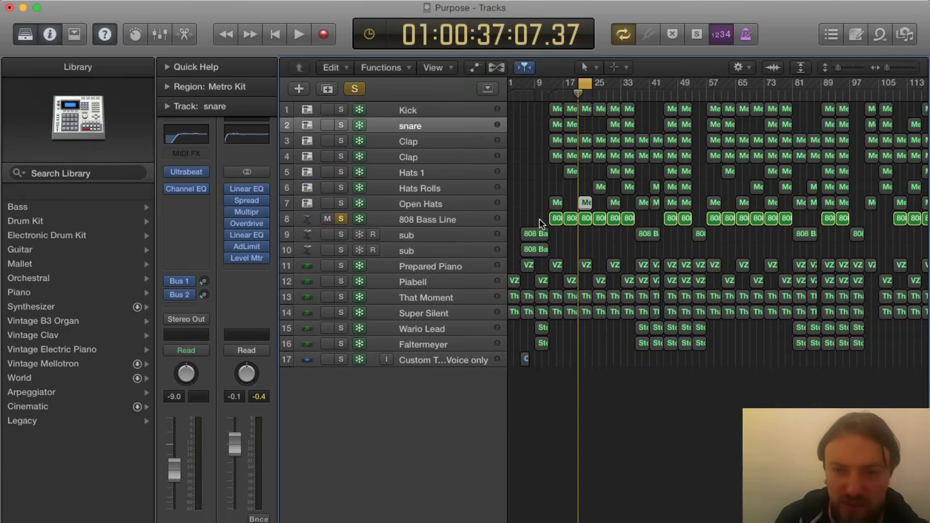
{"action": "left_click_drag", "start_coordinate": [539, 218], "coordinate": [568, 219]}
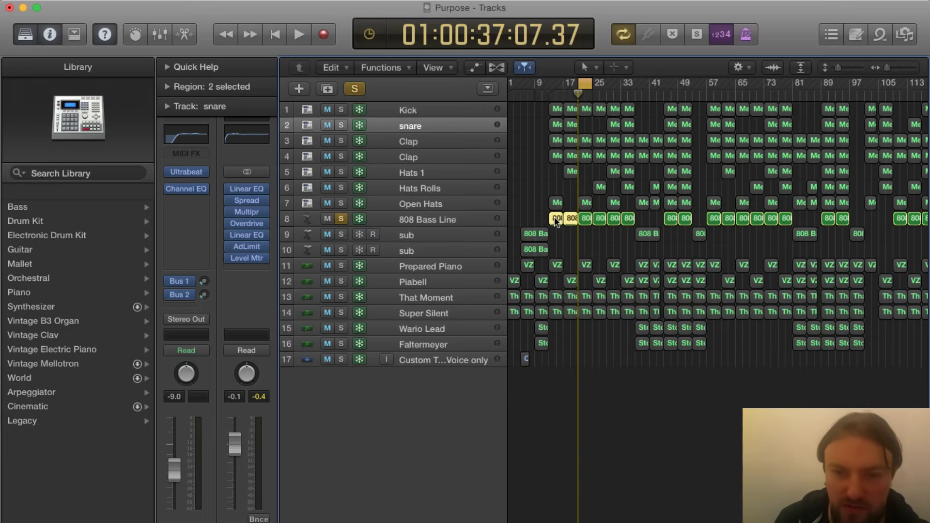
{"action": "double_click", "coordinate": [555, 219]}
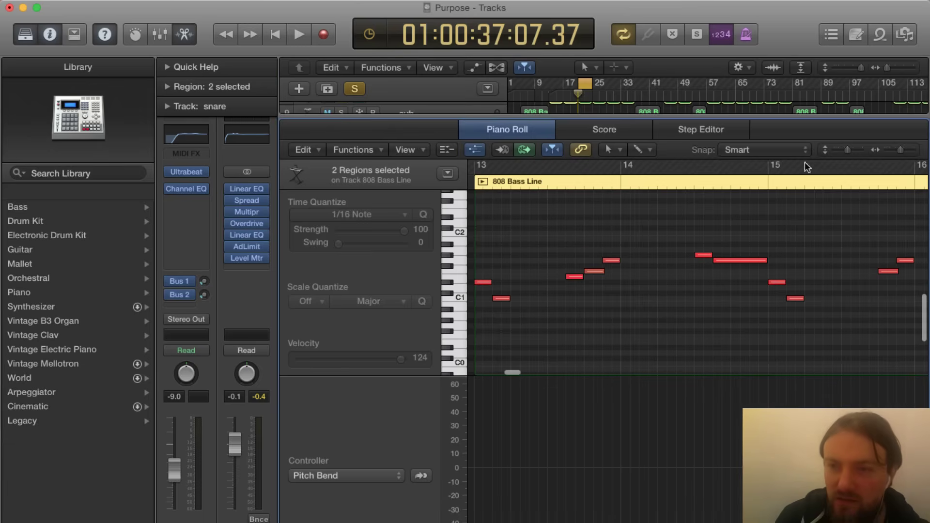
{"action": "left_click_drag", "start_coordinate": [901, 150], "coordinate": [896, 152]}
{"action": "scroll", "coordinate": [704, 248], "scroll_direction": "down", "scroll_amount": 1}
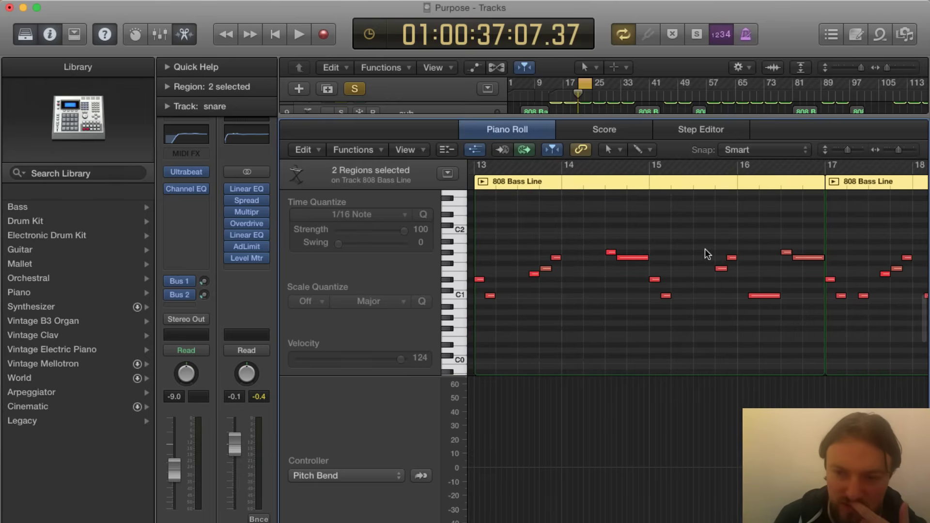
{"action": "scroll", "coordinate": [811, 231], "scroll_direction": "right", "scroll_amount": 1}
{"action": "left_click_drag", "start_coordinate": [893, 150], "coordinate": [562, 165]}
Step: Listen to the 808 Bass Line notes over a cycle of bars 13–21, then close the Piano Roll and stop playback
{"action": "left_click_drag", "start_coordinate": [733, 165], "coordinate": [902, 167]}
{"action": "key", "text": "space"}
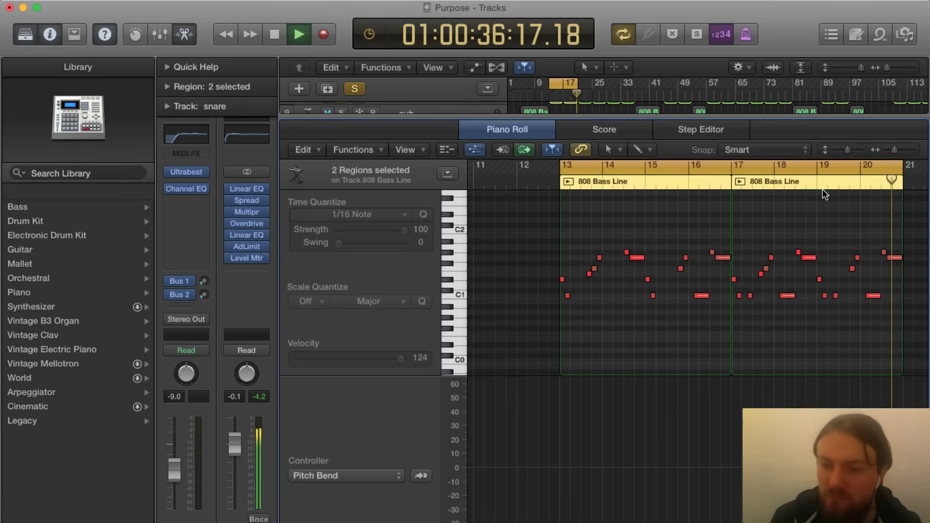
{"action": "key", "text": "space"}
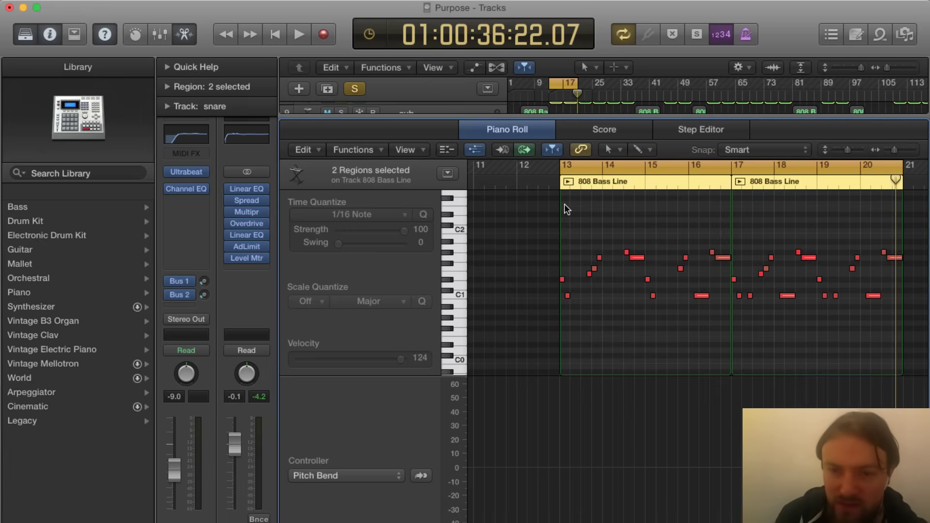
{"action": "key", "text": "space"}
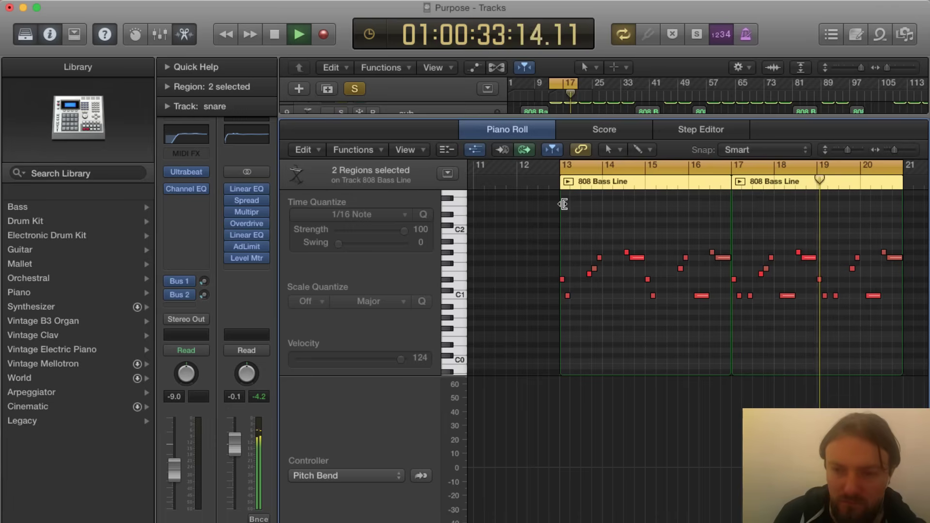
{"action": "key", "text": "x"}
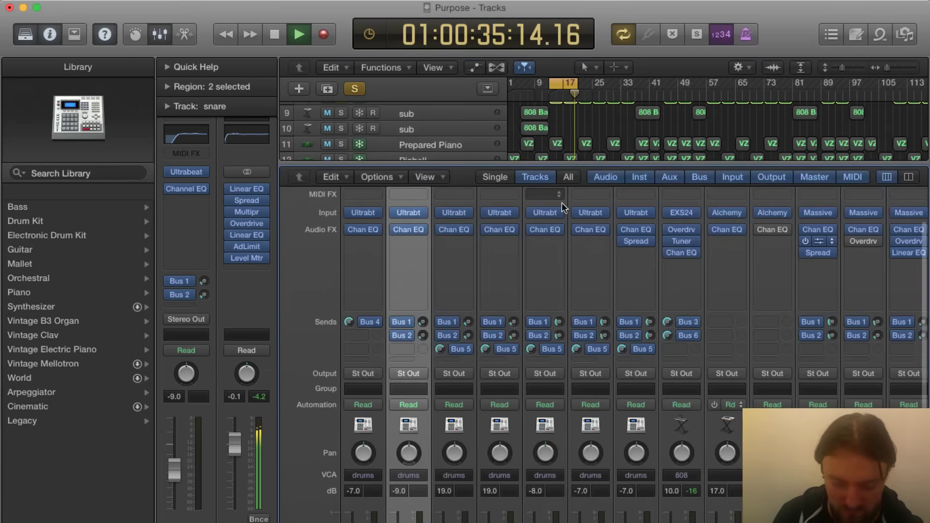
{"action": "key", "text": "x"}
{"action": "key", "text": "space"}
Step: Solo all seven drum tracks, from Open Hats up to Kick, together with the 808 Bass Line
{"action": "left_click", "coordinate": [341, 219]}
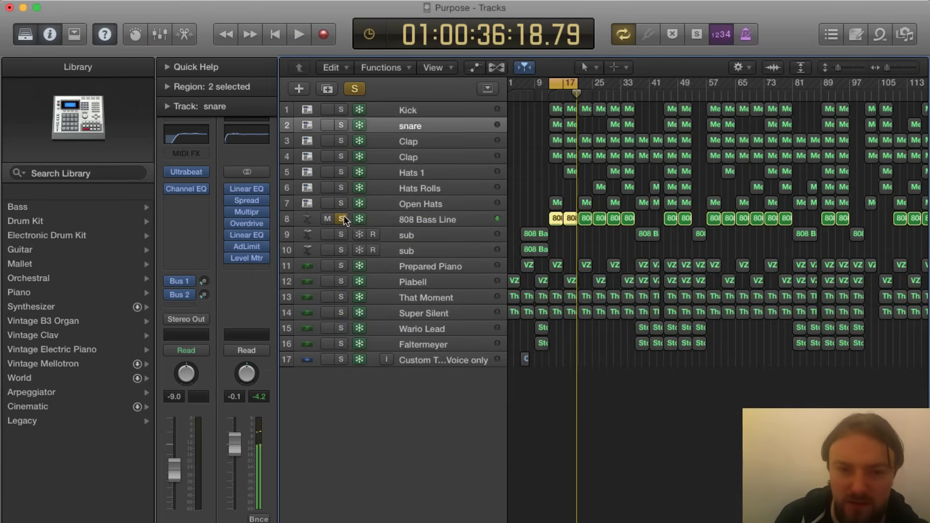
{"action": "left_click", "coordinate": [342, 203]}
{"action": "left_click", "coordinate": [340, 187]}
{"action": "left_click", "coordinate": [341, 172]}
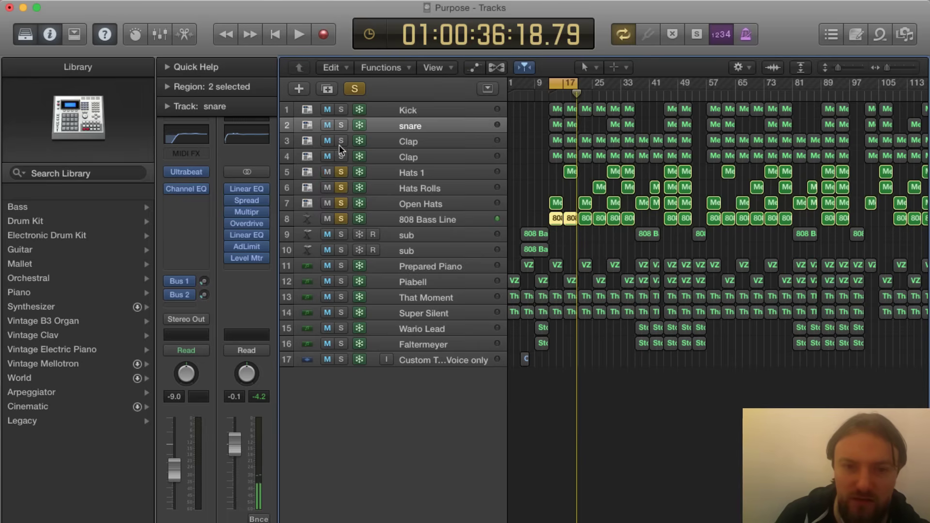
{"action": "left_click", "coordinate": [340, 156]}
{"action": "left_click", "coordinate": [341, 140]}
{"action": "left_click", "coordinate": [341, 125]}
{"action": "left_click", "coordinate": [341, 110]}
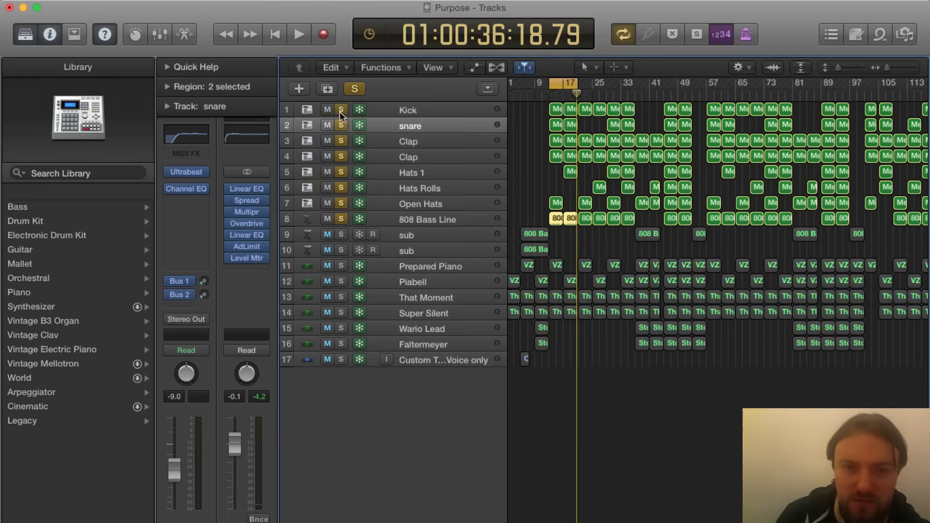
Step: Play the soloed drums and 808 Bass Line from bar 13, turning cycling off during playback
{"action": "left_click", "coordinate": [549, 95]}
{"action": "key", "text": "space"}
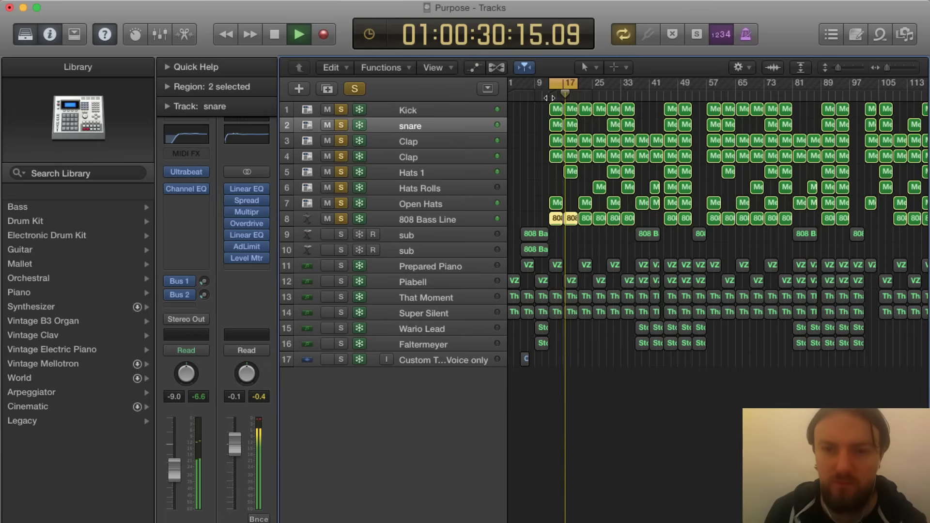
{"action": "left_click", "coordinate": [565, 84]}
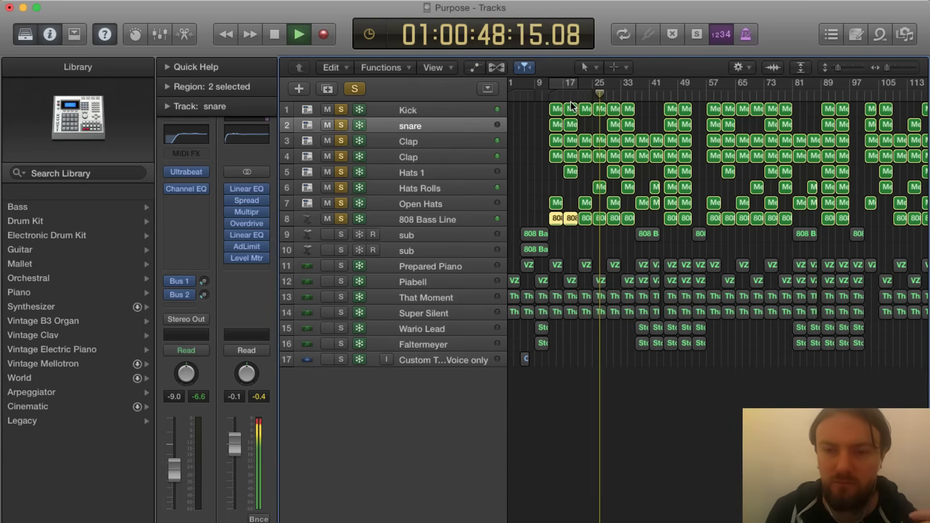
Step: Clear all solos and replay the full mix from around bar 13, then stop playback
{"action": "left_click", "coordinate": [355, 89]}
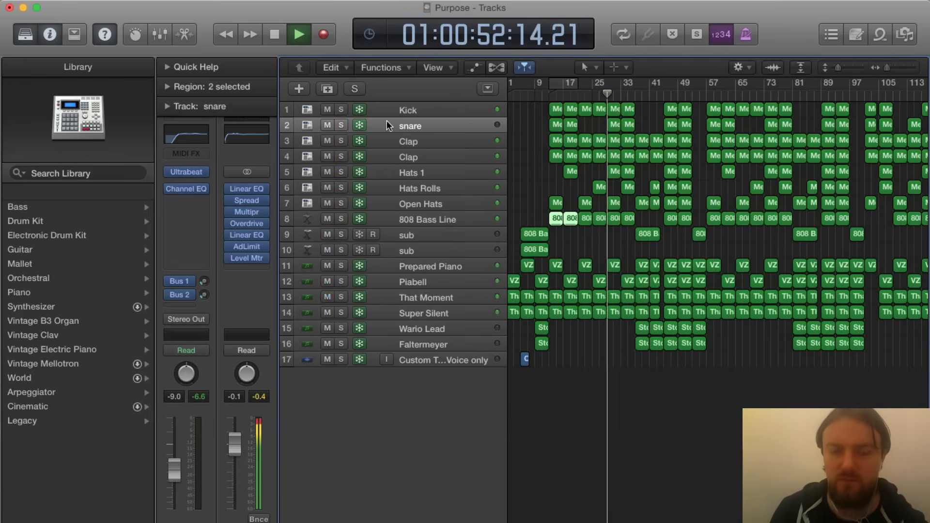
{"action": "key", "text": "space"}
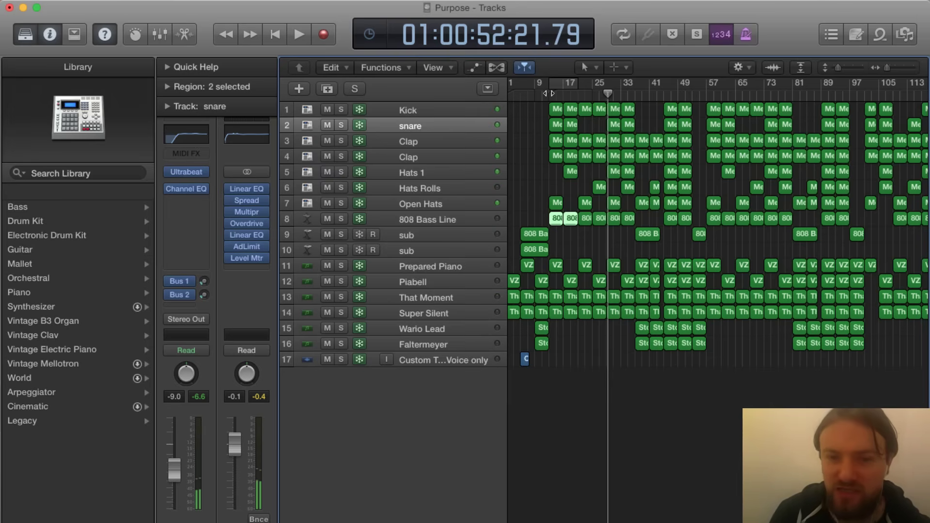
{"action": "left_click", "coordinate": [553, 93]}
{"action": "key", "text": "space"}
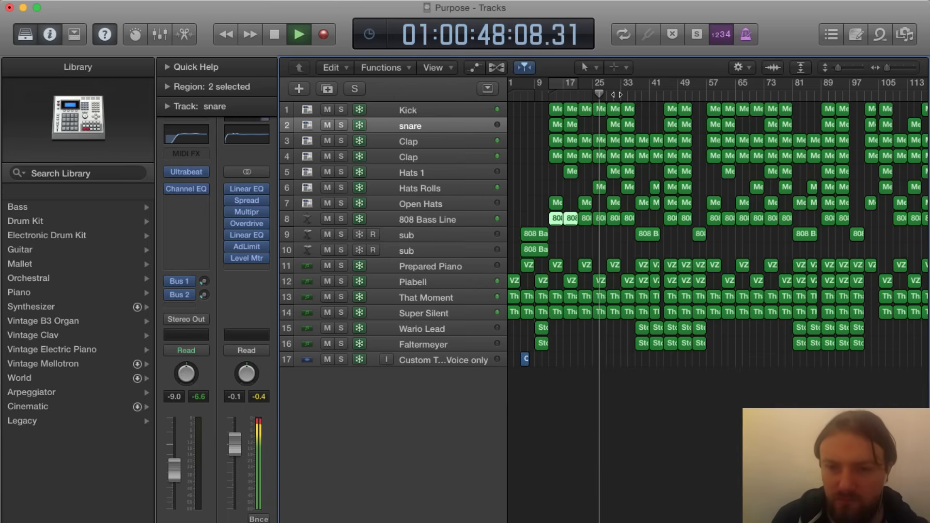
{"action": "key", "text": "space"}
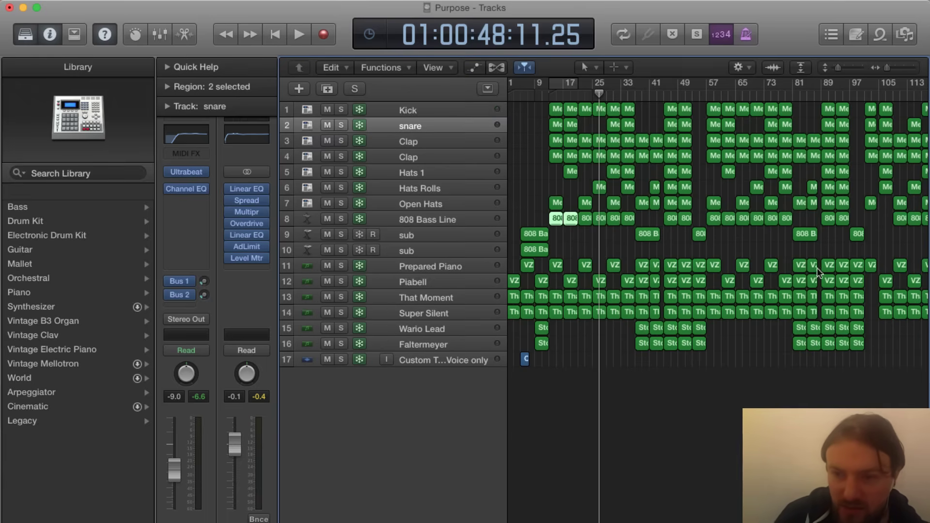
Step: Play the full arrangement from just before bar 37 to around bar 53, and look over the sections that follow
{"action": "scroll", "coordinate": [823, 266], "scroll_direction": "right", "scroll_amount": 3}
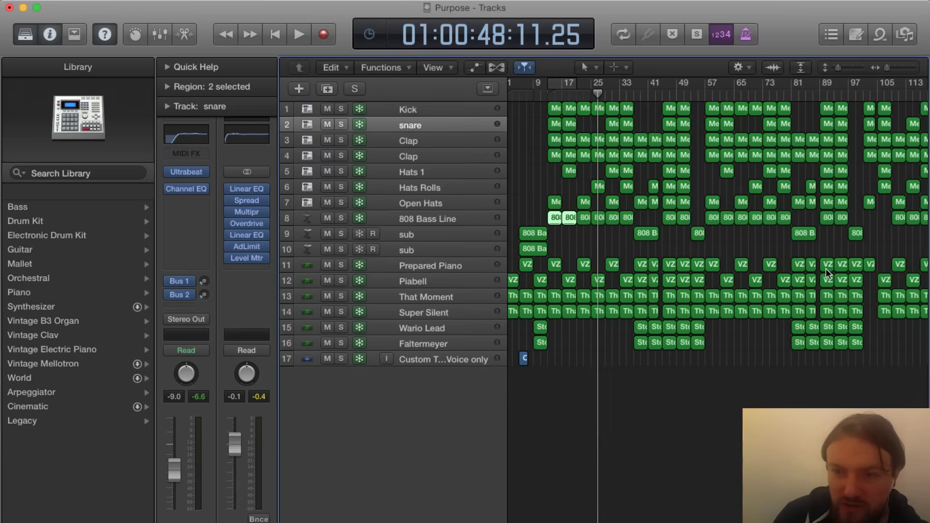
{"action": "scroll", "coordinate": [768, 298], "scroll_direction": "right", "scroll_amount": 3}
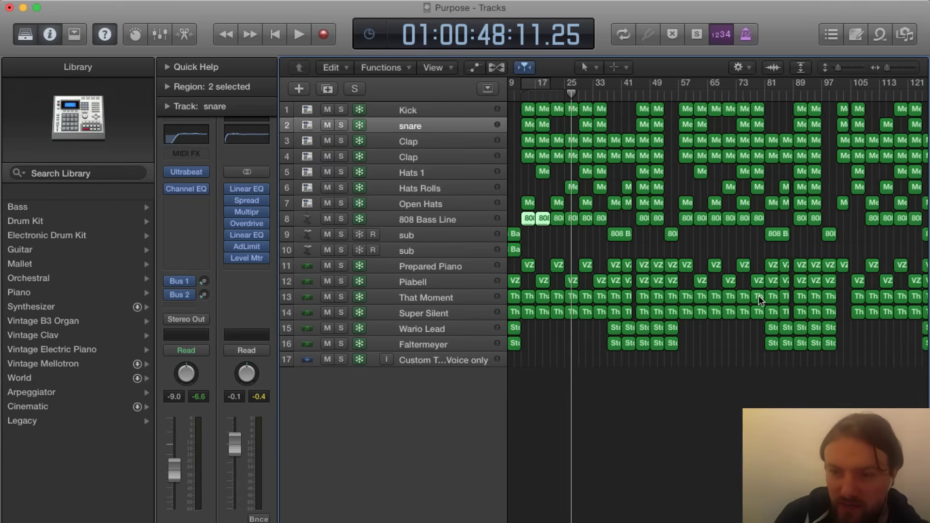
{"action": "scroll", "coordinate": [758, 295], "scroll_direction": "right", "scroll_amount": 1}
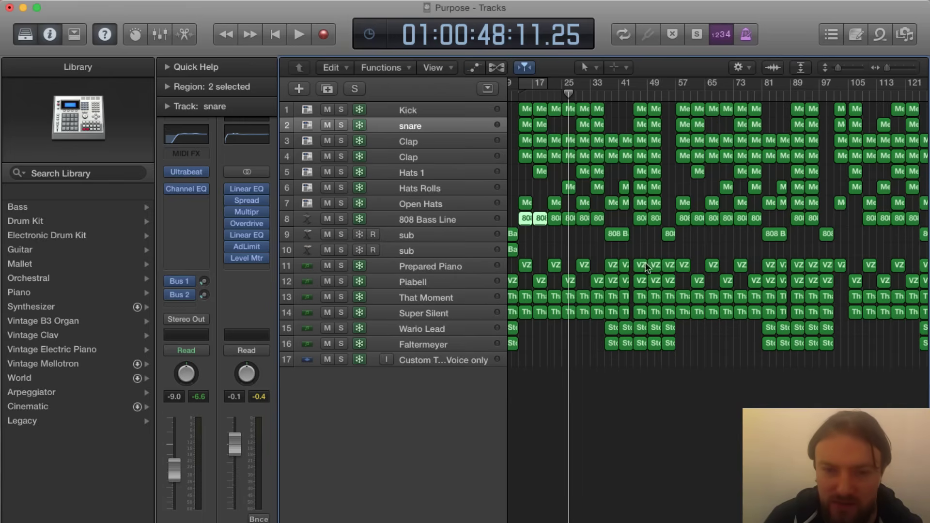
{"action": "scroll", "coordinate": [632, 292], "scroll_direction": "left", "scroll_amount": 5}
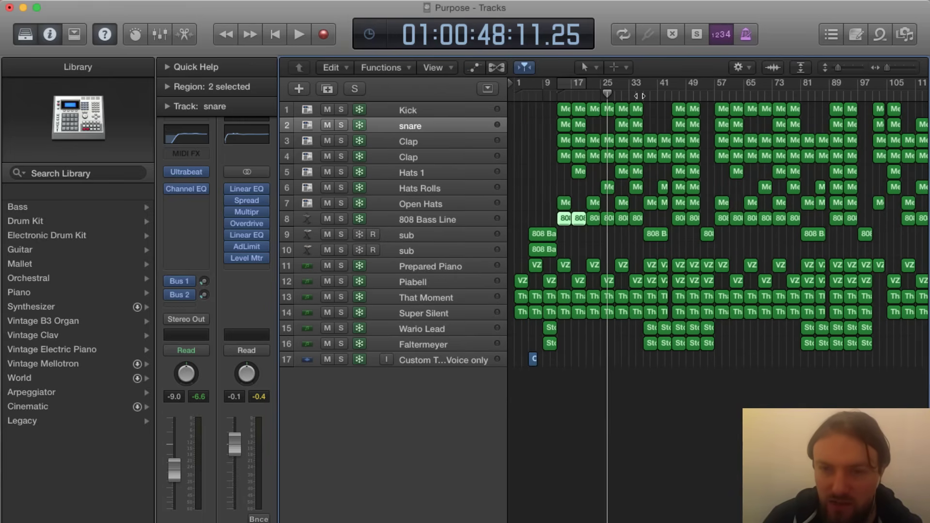
{"action": "left_click", "coordinate": [641, 94]}
{"action": "key", "text": "space"}
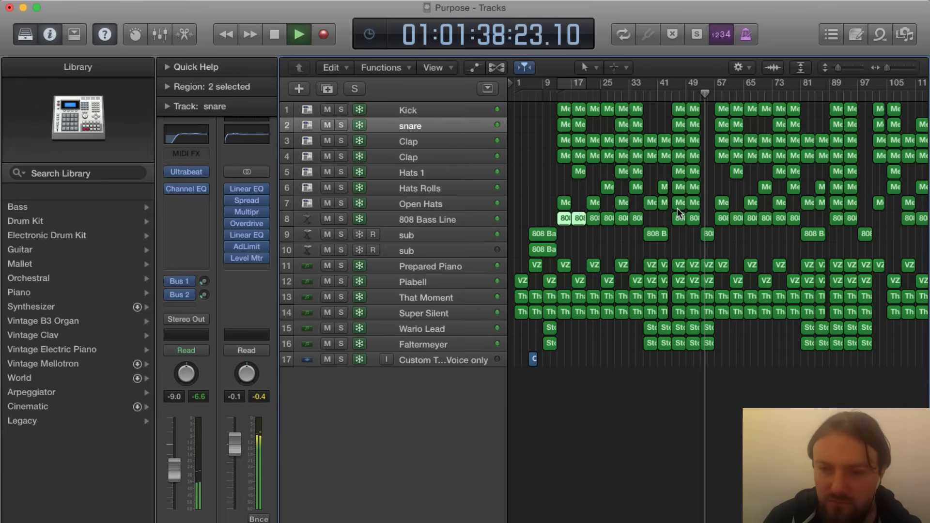
{"action": "key", "text": "space"}
{"action": "scroll", "coordinate": [719, 263], "scroll_direction": "right", "scroll_amount": 5}
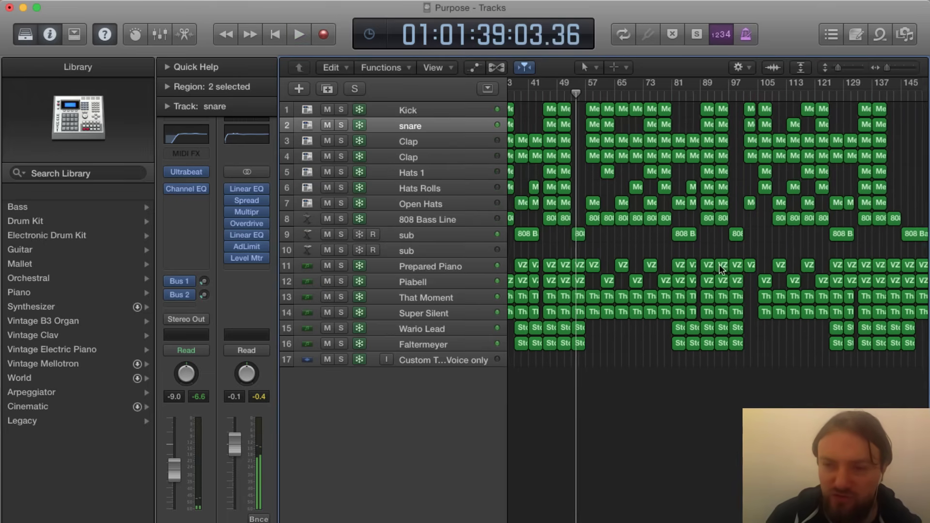
{"action": "scroll", "coordinate": [719, 263], "scroll_direction": "left", "scroll_amount": 6}
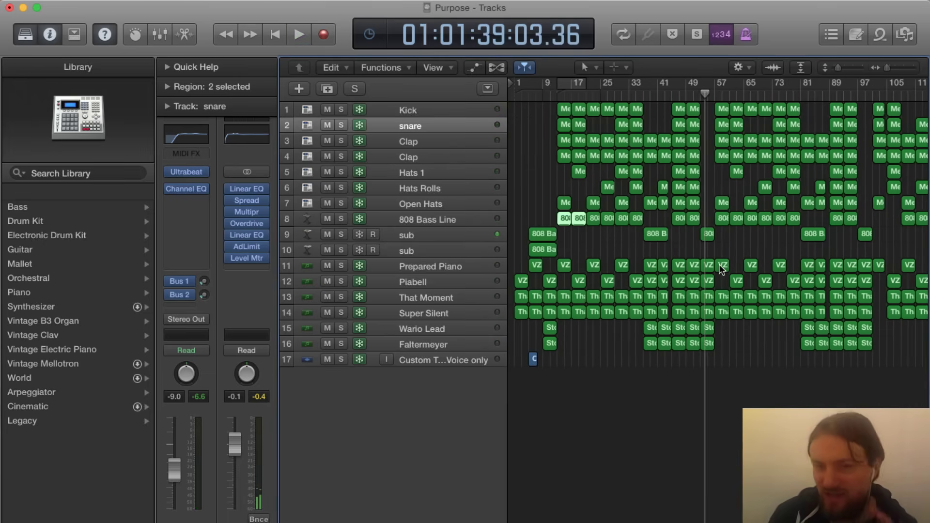